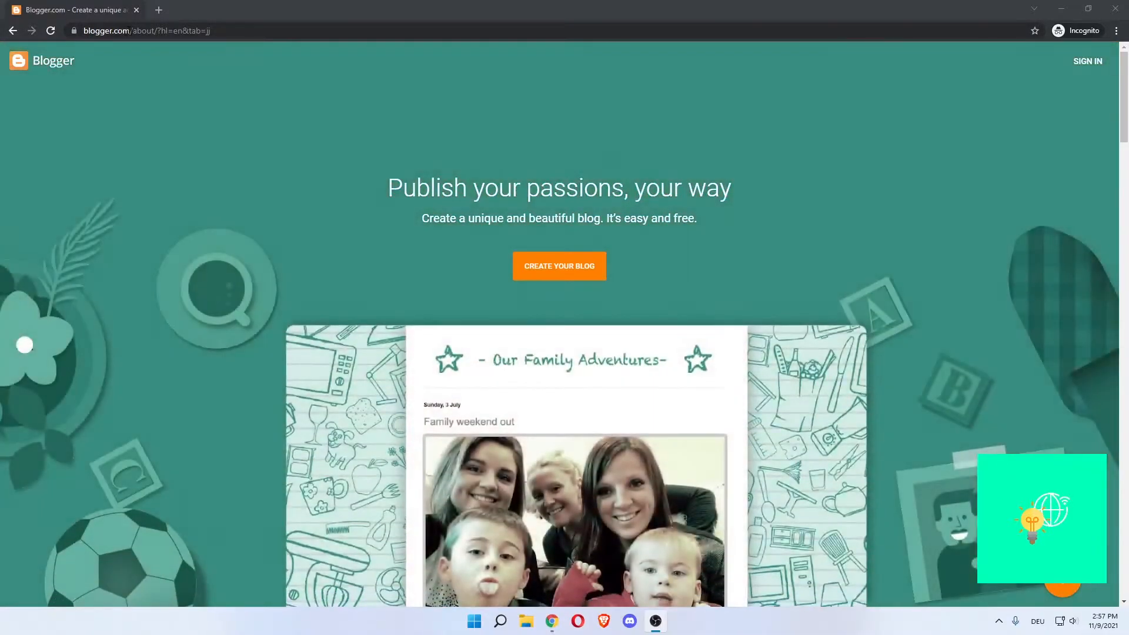
Step: Load blogger.com/about, start creating a blog and choose the Google account to sign in with
{"action": "left_click_drag", "start_coordinate": [129, 31], "coordinate": [287, 40]}
{"action": "key", "text": "BackSpace"}
{"action": "key", "text": "Return"}
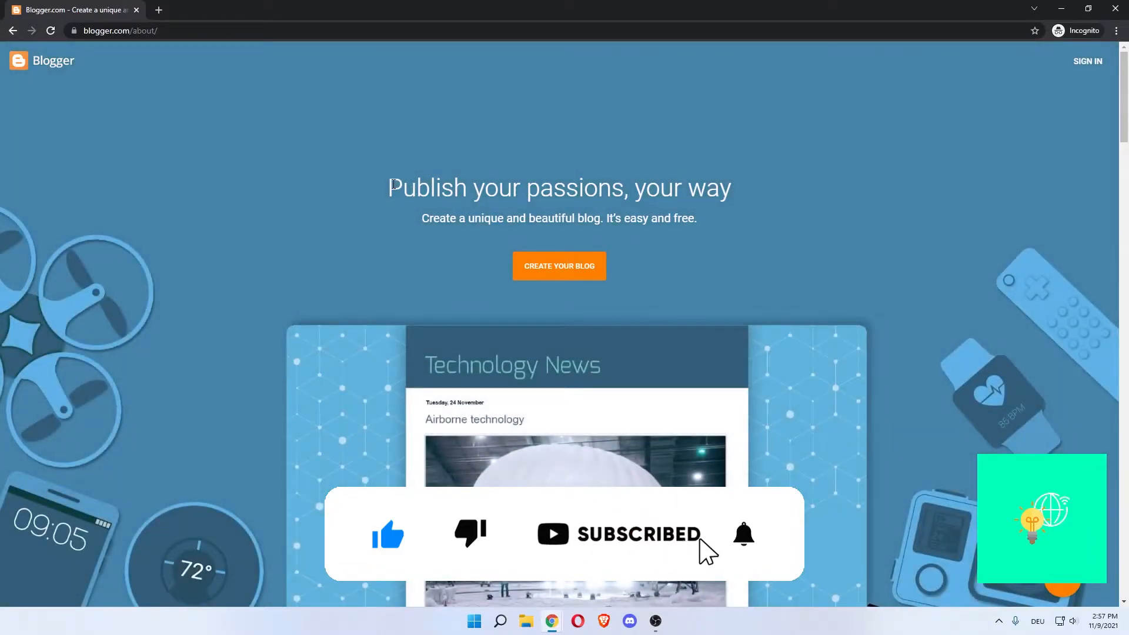
{"action": "left_click_drag", "start_coordinate": [390, 183], "coordinate": [744, 195]}
{"action": "left_click", "coordinate": [743, 196]}
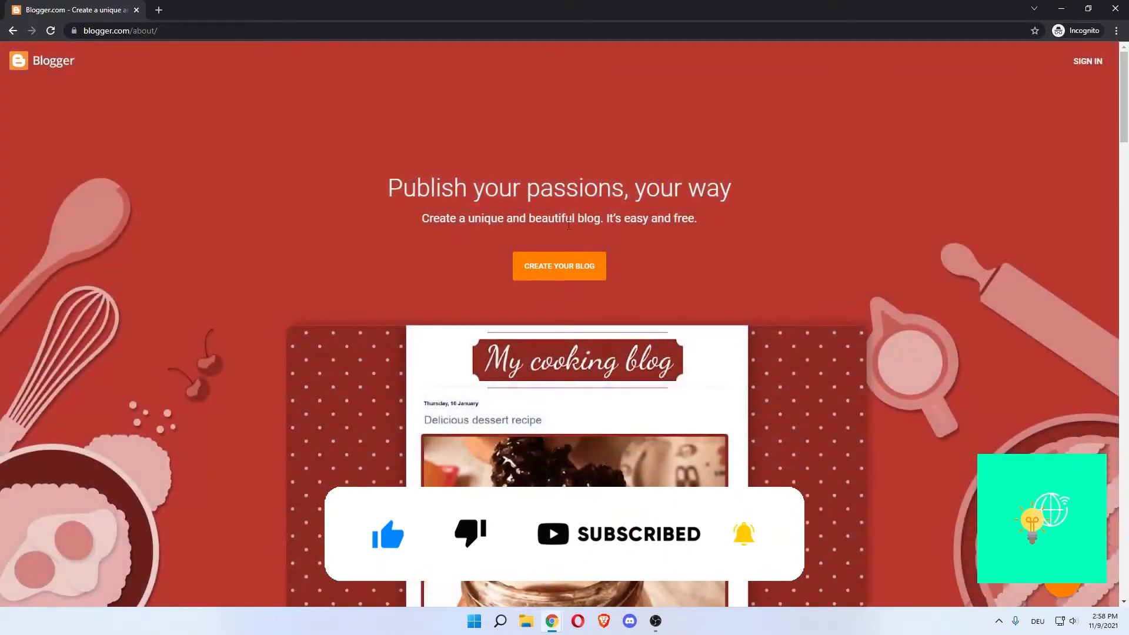
{"action": "left_click", "coordinate": [553, 268]}
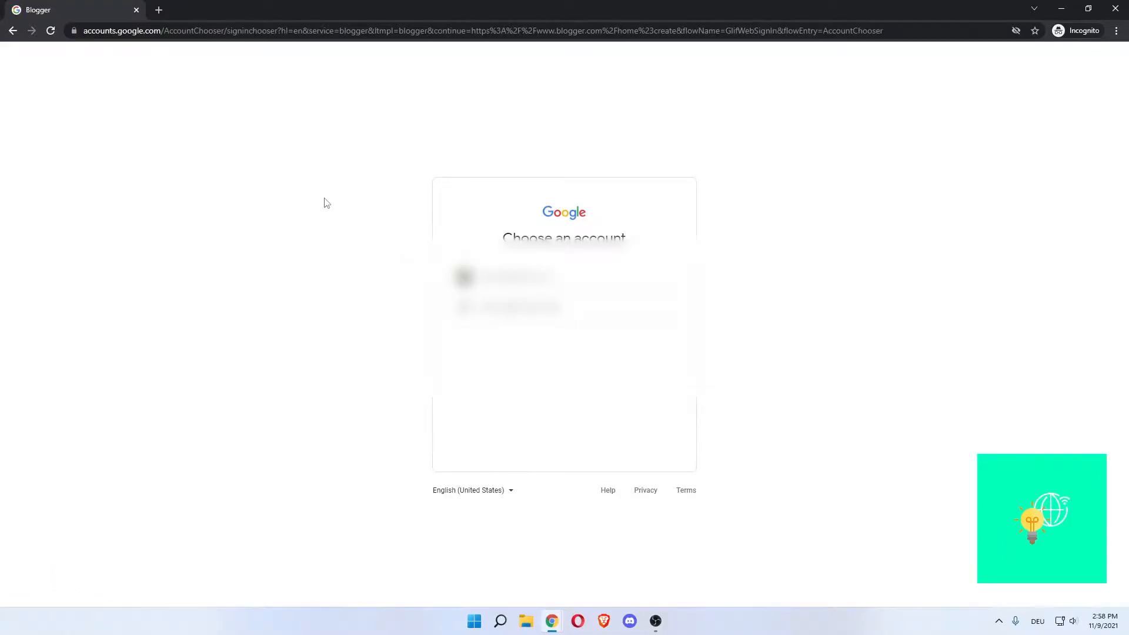
{"action": "left_click_drag", "start_coordinate": [504, 237], "coordinate": [599, 234]}
{"action": "left_click", "coordinate": [599, 233]}
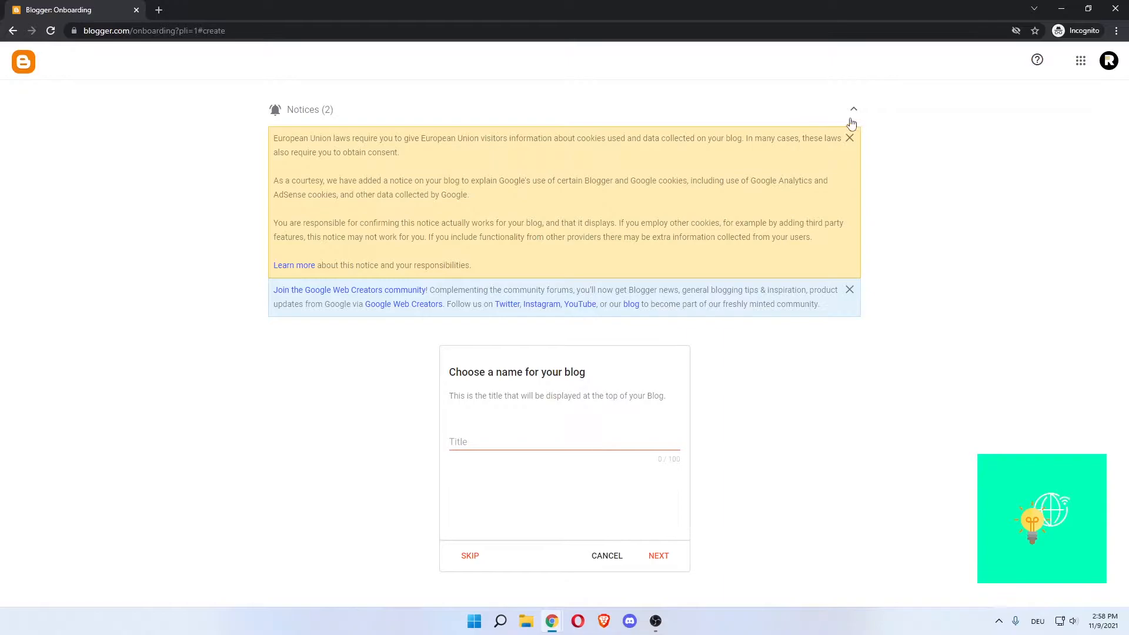
Step: Collapse the notices, title the new blog eCommerceHub and continue to the address choice
{"action": "left_click", "coordinate": [854, 110]}
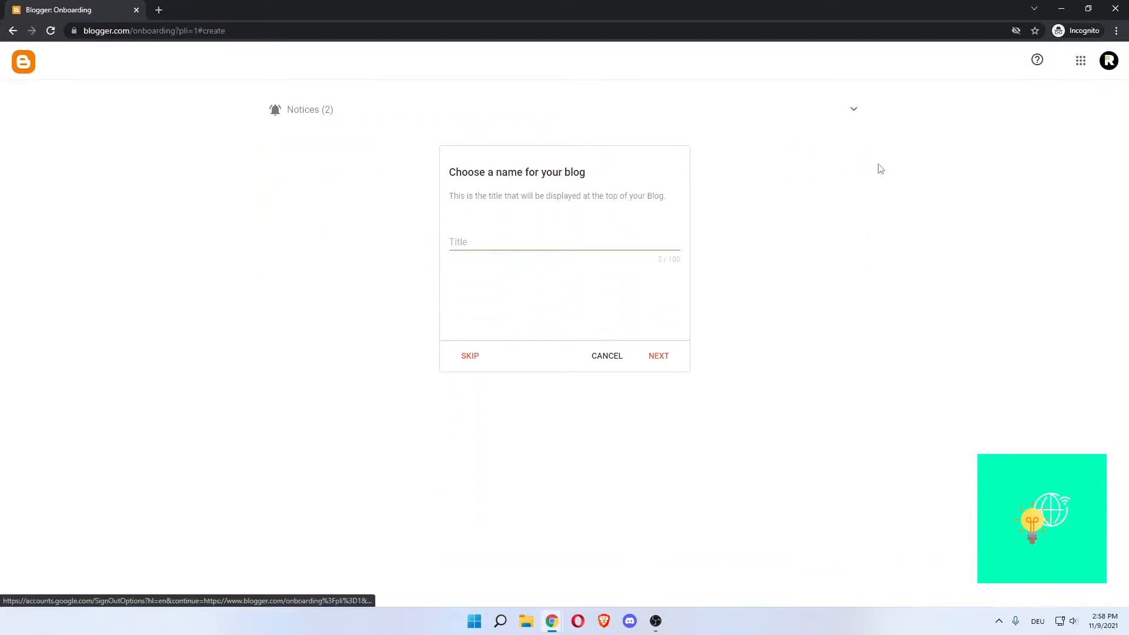
{"action": "left_click", "coordinate": [500, 243]}
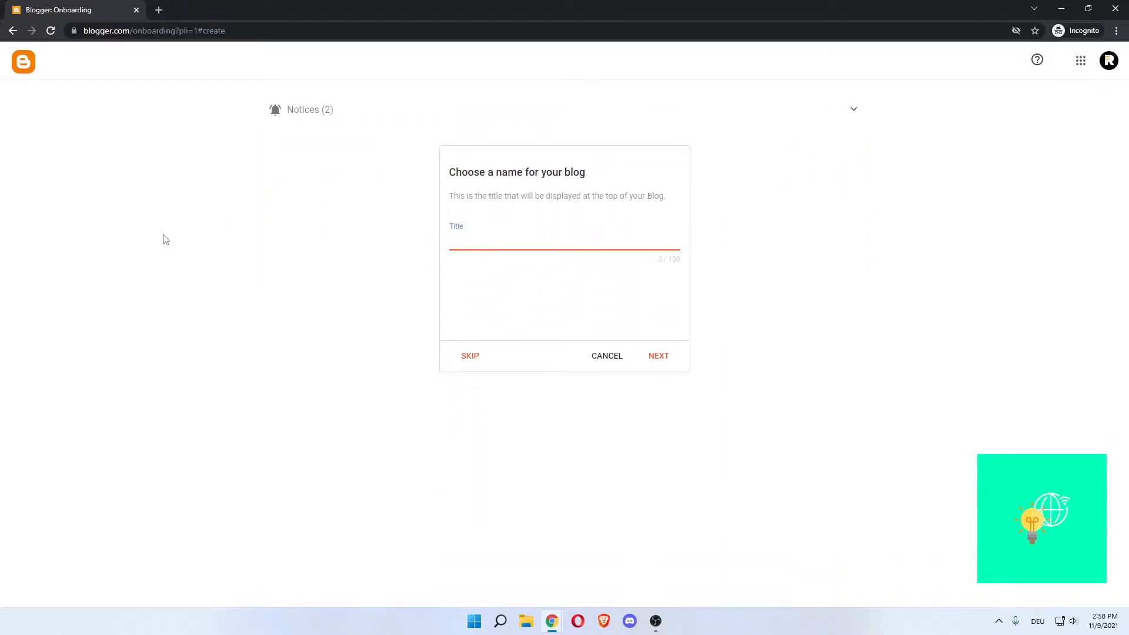
{"action": "left_click_drag", "start_coordinate": [505, 172], "coordinate": [588, 174]}
{"action": "left_click", "coordinate": [588, 174]}
{"action": "left_click_drag", "start_coordinate": [467, 197], "coordinate": [654, 195]}
{"action": "left_click", "coordinate": [512, 239]}
{"action": "type", "text": "eCommerceHub"}
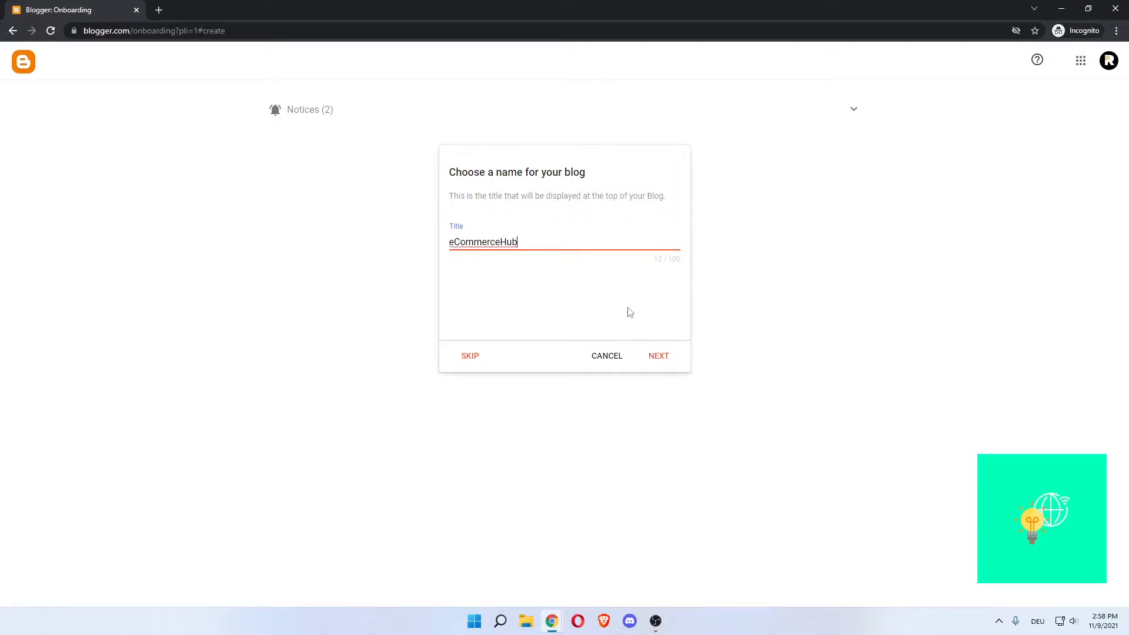
{"action": "left_click", "coordinate": [654, 356]}
Step: Try eCommerce and howtoget as the blog's blogspot.com address
{"action": "left_click", "coordinate": [524, 242]}
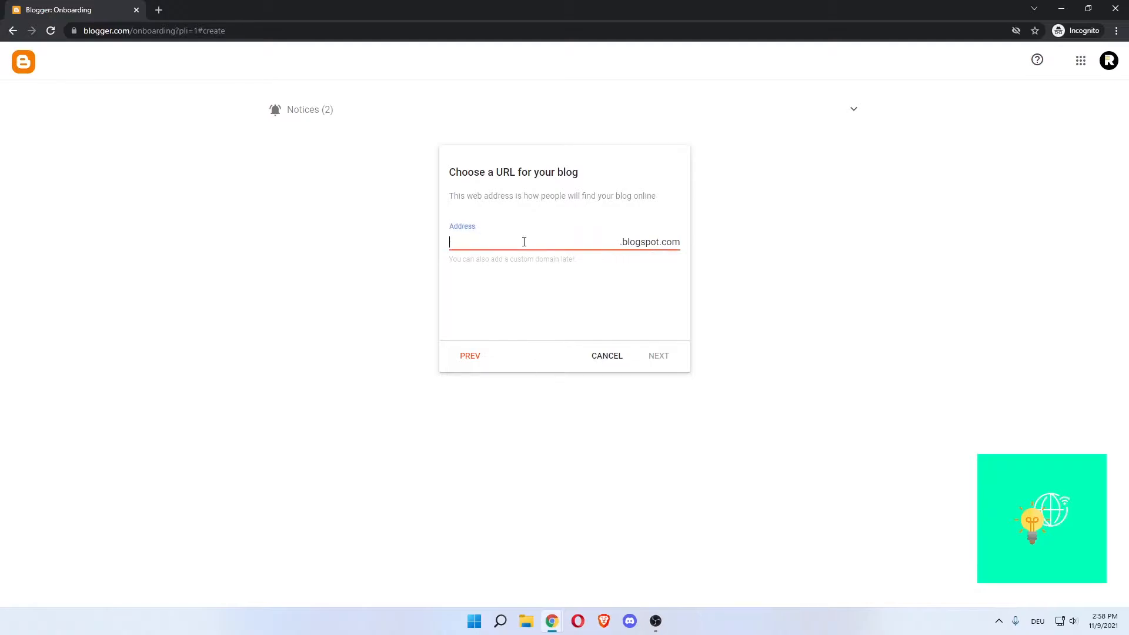
{"action": "type", "text": "eCommerce"}
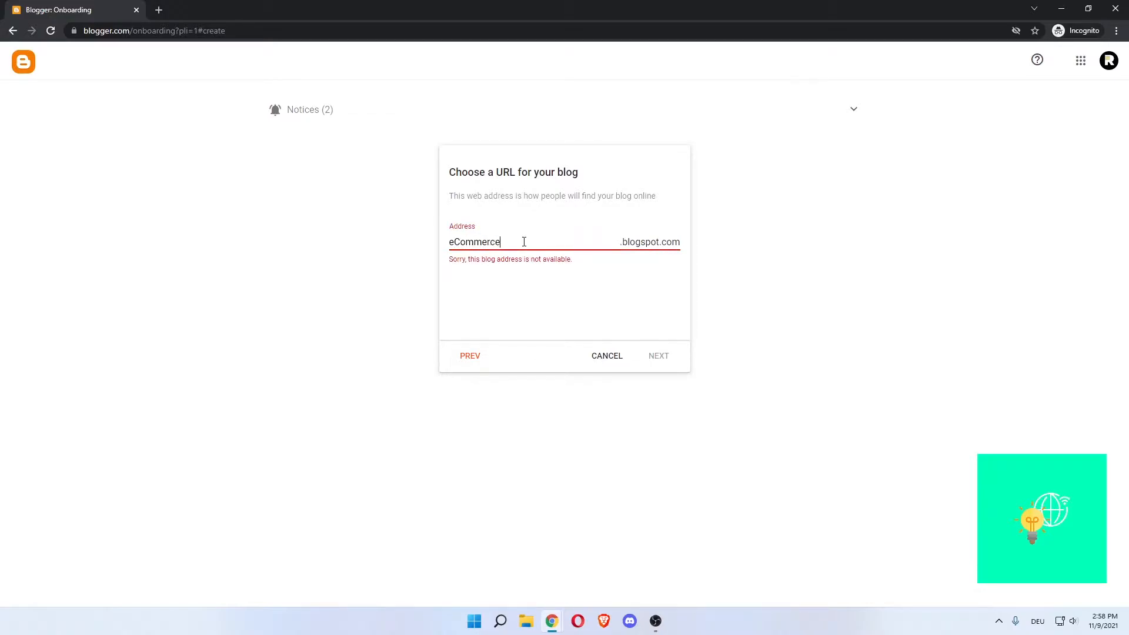
{"action": "left_click", "coordinate": [520, 286]}
{"action": "left_click", "coordinate": [525, 246]}
{"action": "key", "text": "BackSpace"}
{"action": "key", "text": "BackSpace"}
{"action": "key", "text": "BackSpace"}
{"action": "key", "text": "BackSpace"}
{"action": "key", "text": "BackSpace"}
{"action": "left_click", "coordinate": [505, 295]}
{"action": "left_click_drag", "start_coordinate": [491, 244], "coordinate": [410, 248]}
{"action": "type", "text": "howtoget"}
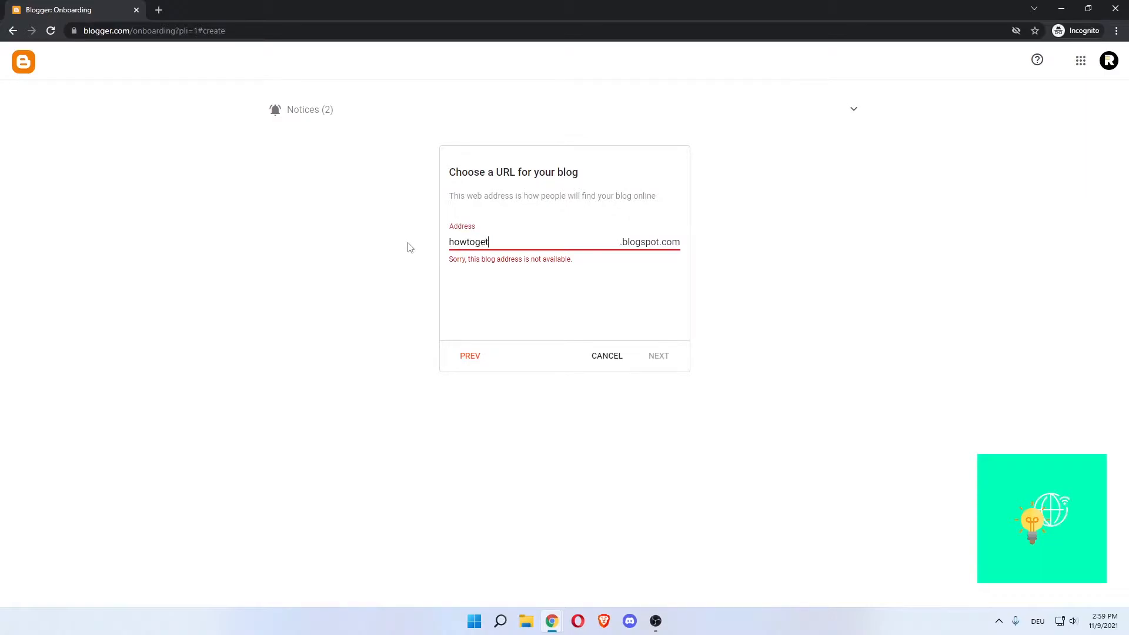
Step: Set the blog's blogspot.com address to startecomnow and continue to the display name
{"action": "key", "text": "BackSpace"}
{"action": "key", "text": "ctrl+a"}
{"action": "type", "text": "startecomno"}
{"action": "left_click", "coordinate": [540, 285]}
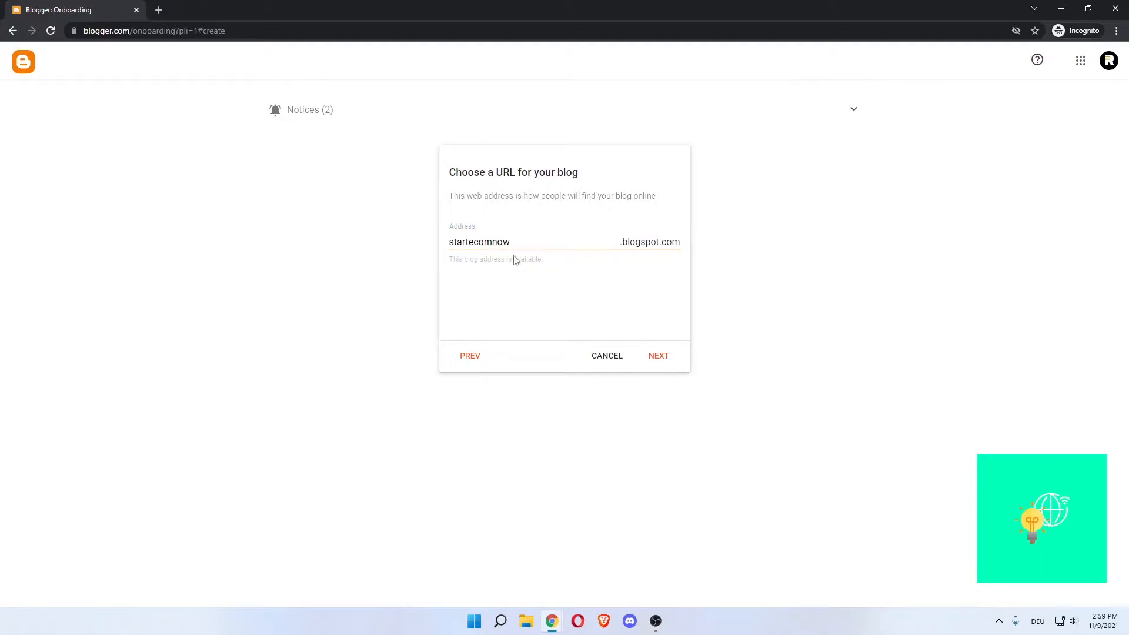
{"action": "left_click", "coordinate": [657, 357]}
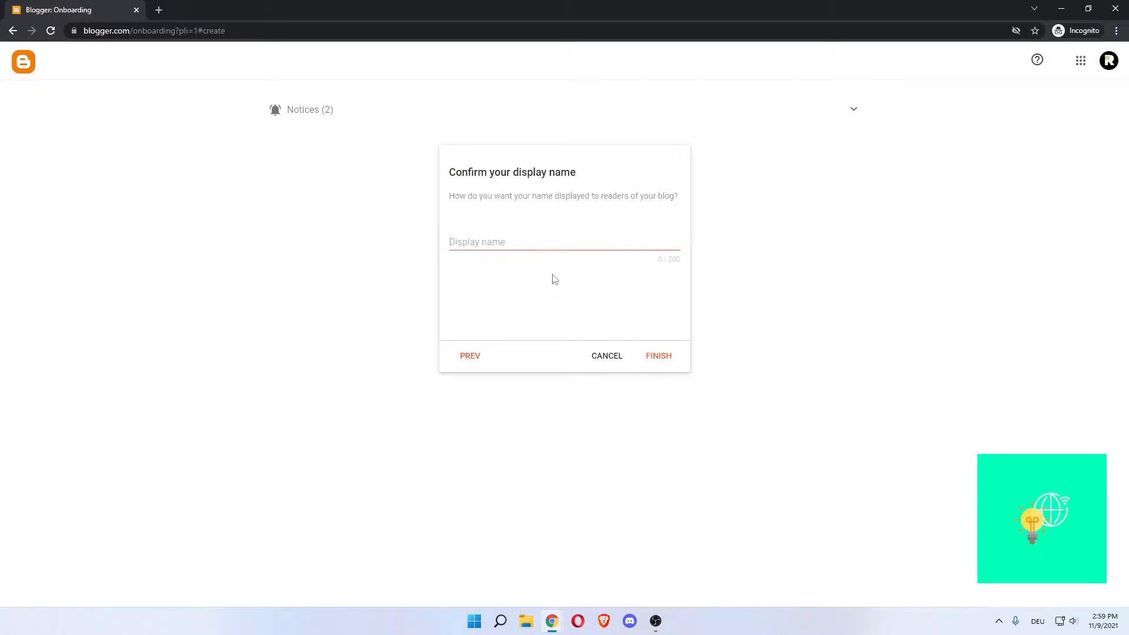
Step: Set the display name shown to readers to How to Global and finish creating the blog
{"action": "left_click_drag", "start_coordinate": [467, 170], "coordinate": [570, 171]}
{"action": "left_click", "coordinate": [474, 197]}
{"action": "left_click_drag", "start_coordinate": [475, 197], "coordinate": [603, 196]}
{"action": "left_click", "coordinate": [616, 194]}
{"action": "left_click", "coordinate": [522, 240]}
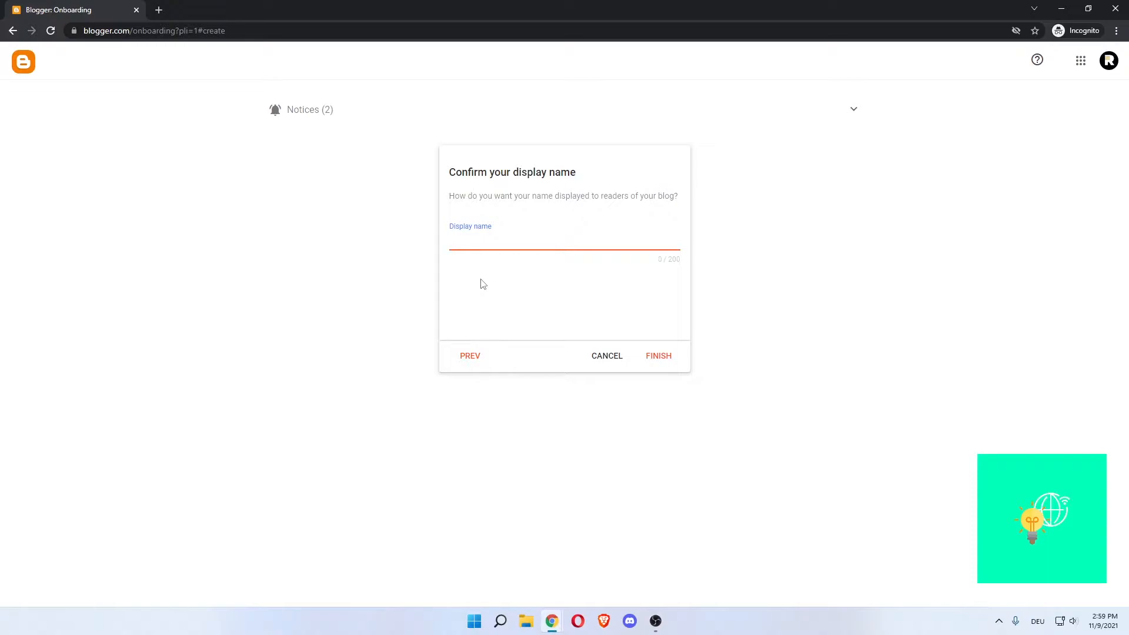
{"action": "type", "text": "w to Global"}
{"action": "left_click", "coordinate": [651, 361]}
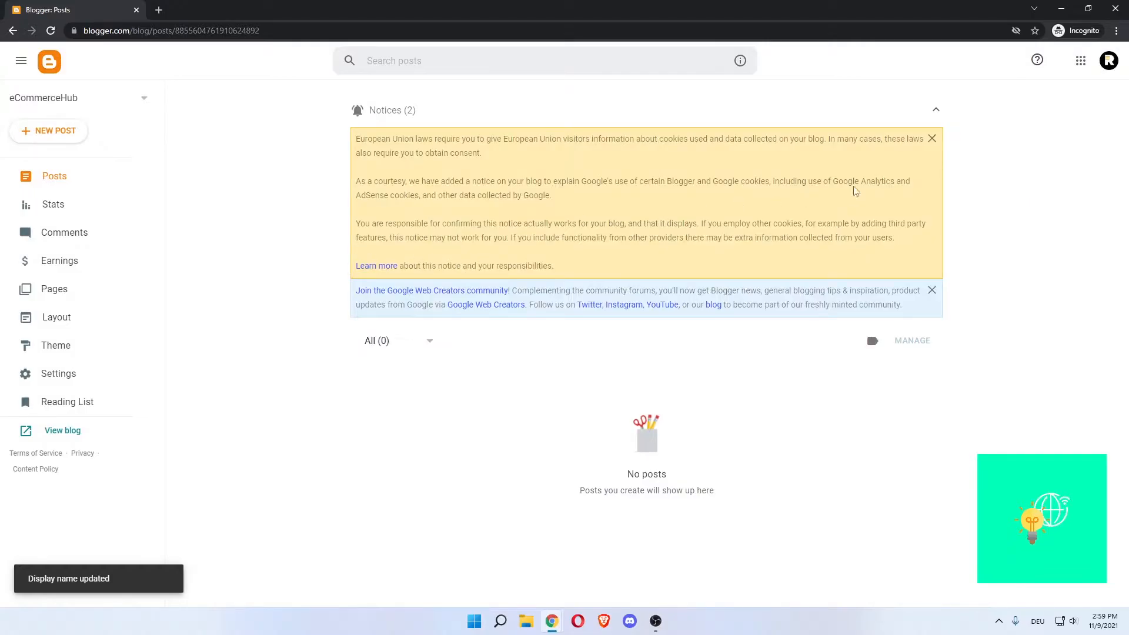
Step: Collapse the notices on the posts page and look at the list of own blogs
{"action": "left_click", "coordinate": [936, 110]}
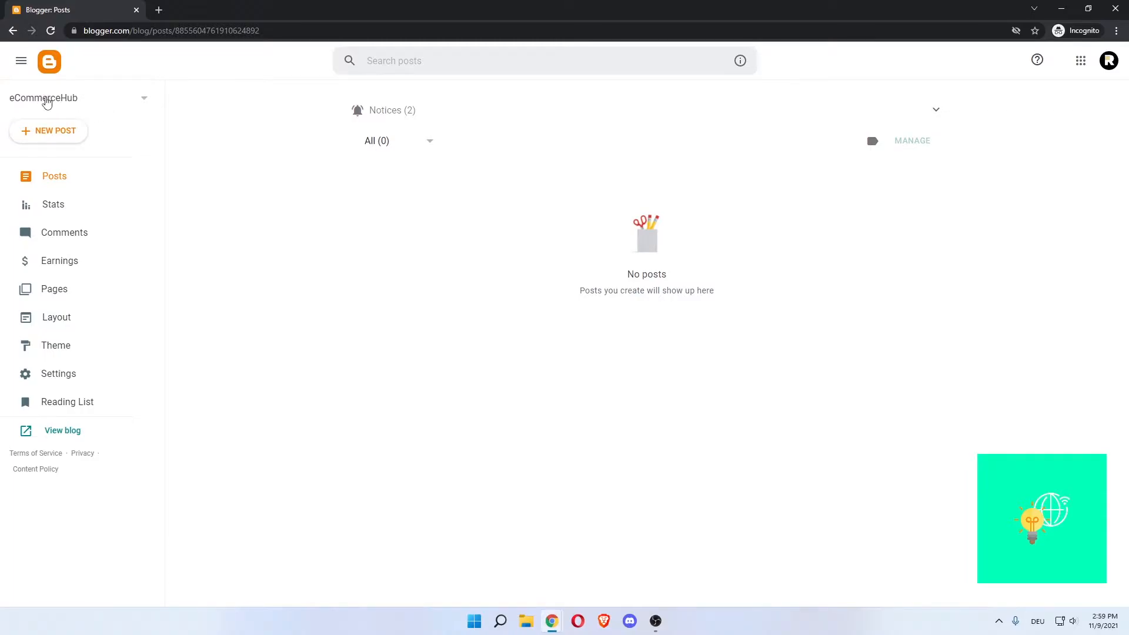
{"action": "left_click", "coordinate": [142, 101]}
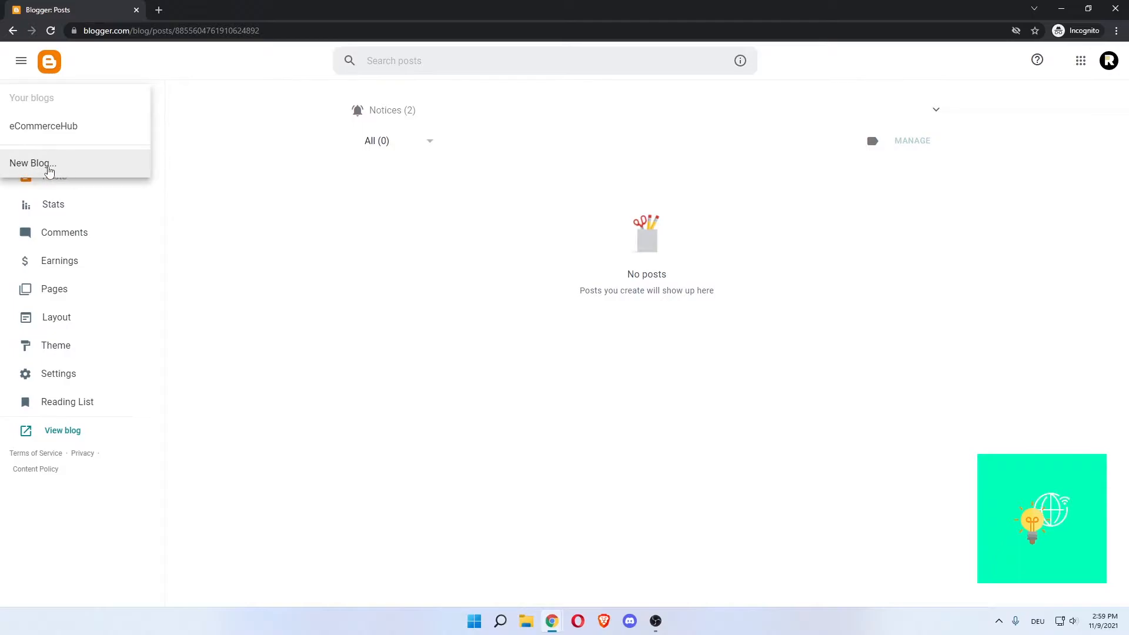
{"action": "left_click", "coordinate": [177, 159]}
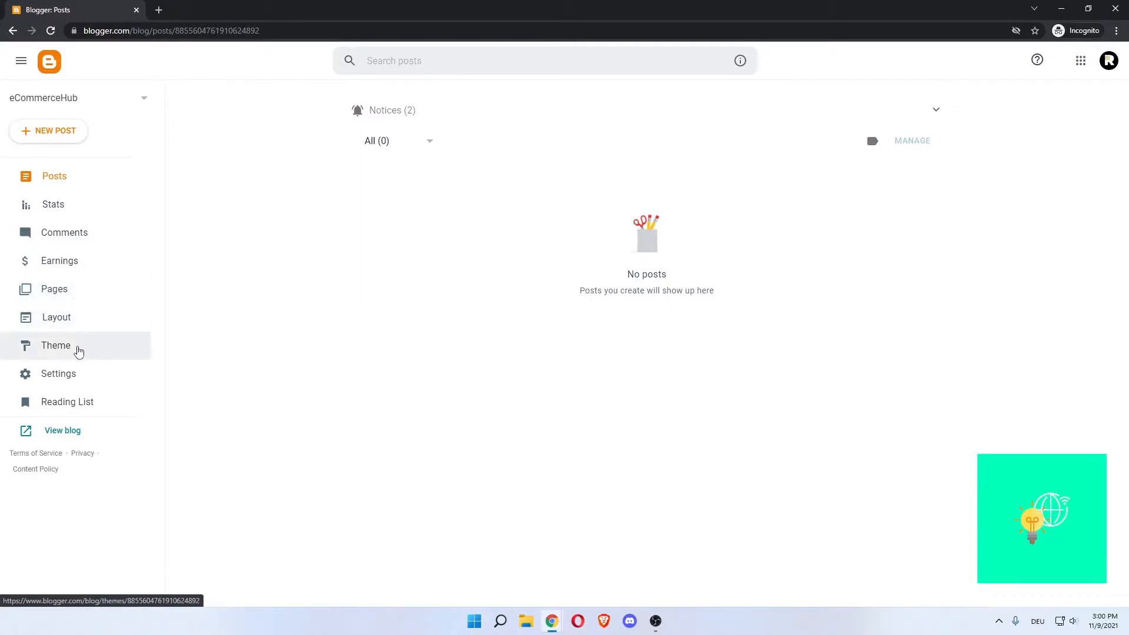
Step: View the live eCommerceHub blog, accept its cookie notice and return to the Blogger dashboard
{"action": "left_click", "coordinate": [59, 432]}
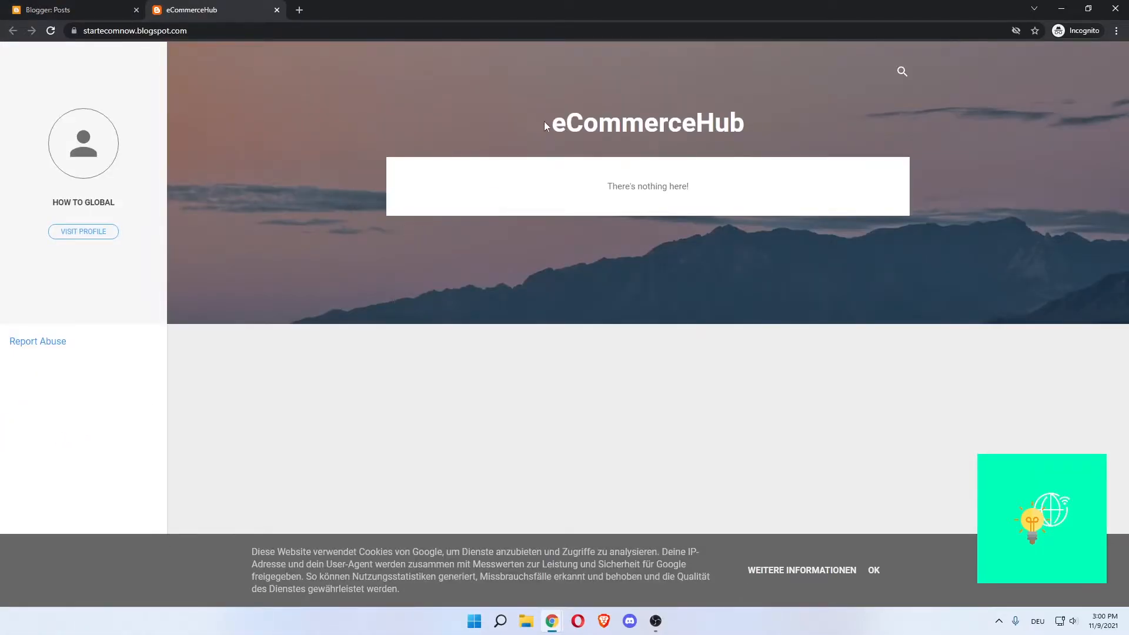
{"action": "left_click_drag", "start_coordinate": [544, 122], "coordinate": [745, 122]}
{"action": "left_click", "coordinate": [709, 120]}
{"action": "left_click", "coordinate": [874, 570]}
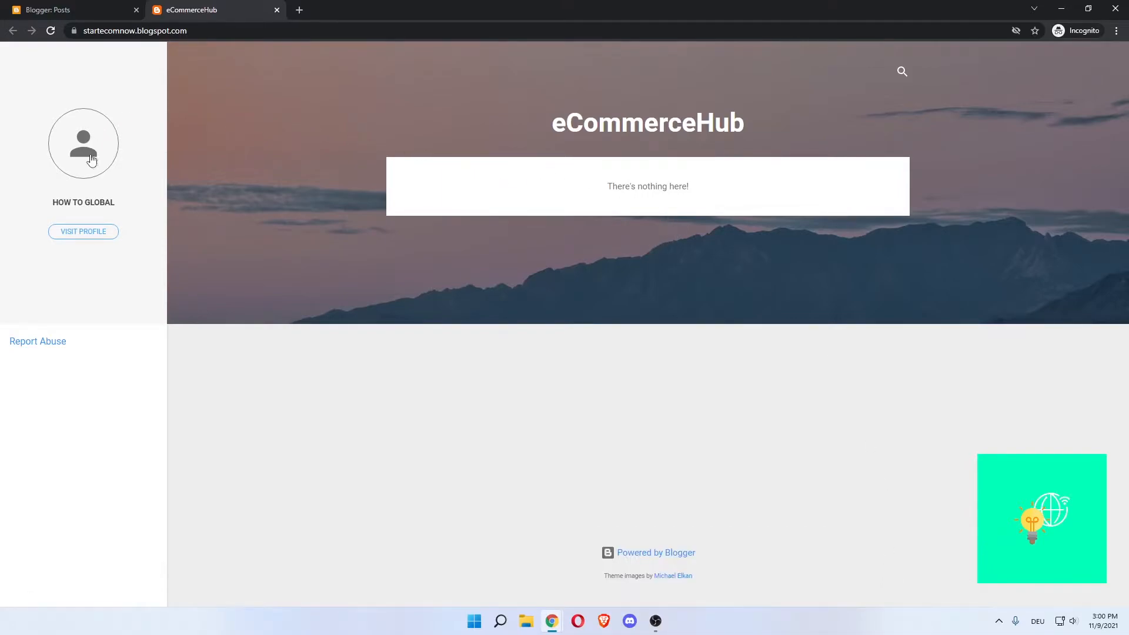
{"action": "double_click", "coordinate": [554, 126]}
{"action": "left_click", "coordinate": [500, 131]}
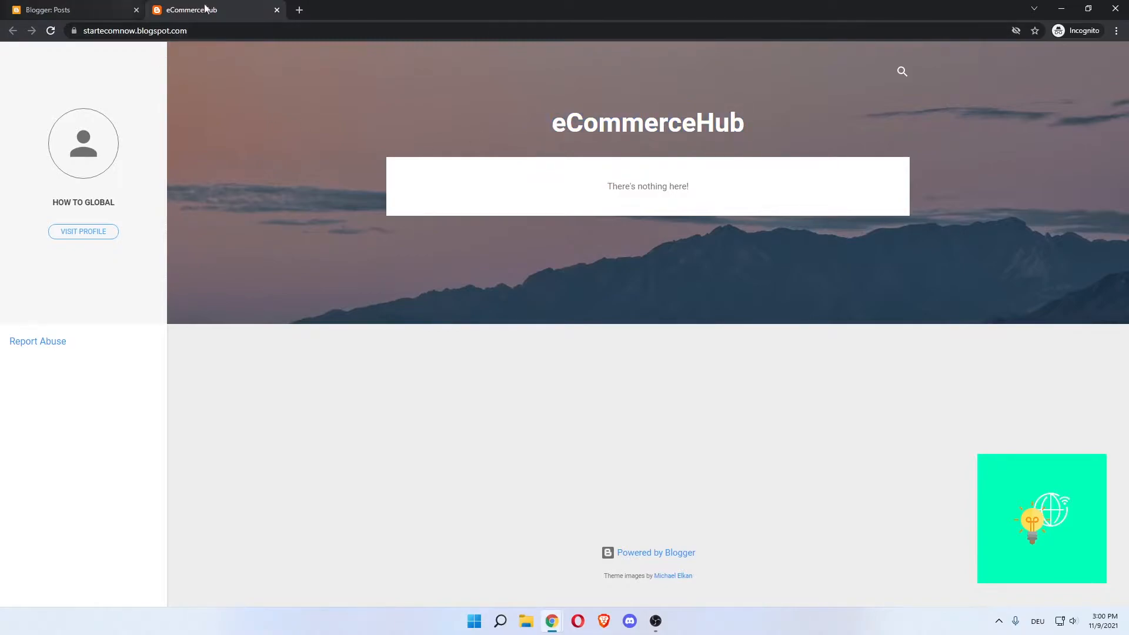
{"action": "left_click", "coordinate": [278, 10]}
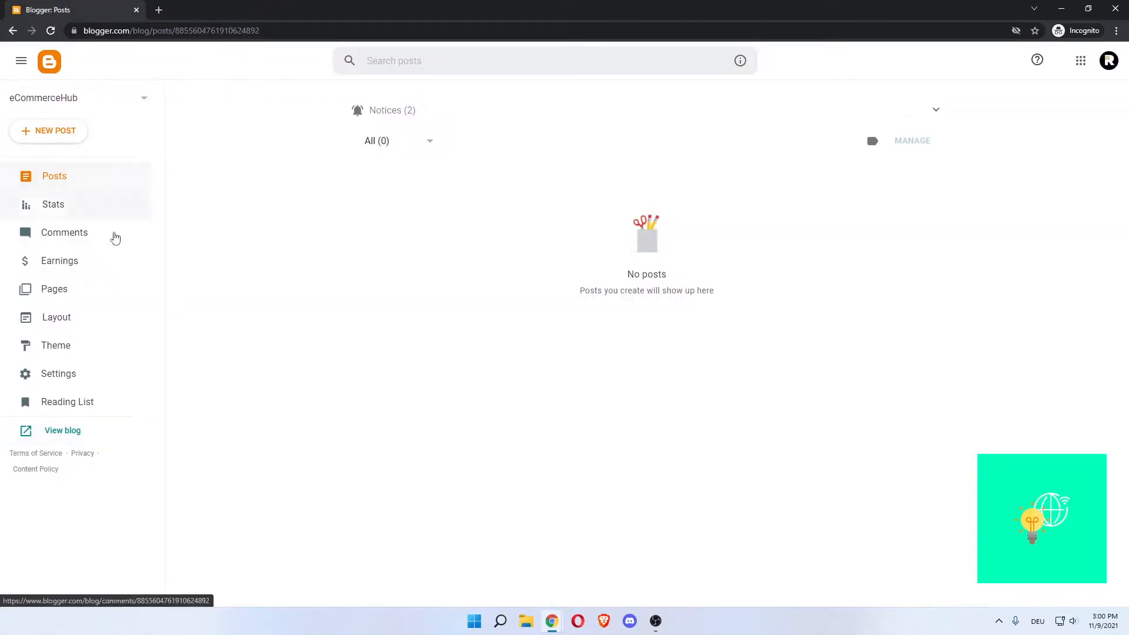
Step: Open the blog's settings with the notices collapsed and read the upload requirements for a custom favicon
{"action": "left_click", "coordinate": [46, 375]}
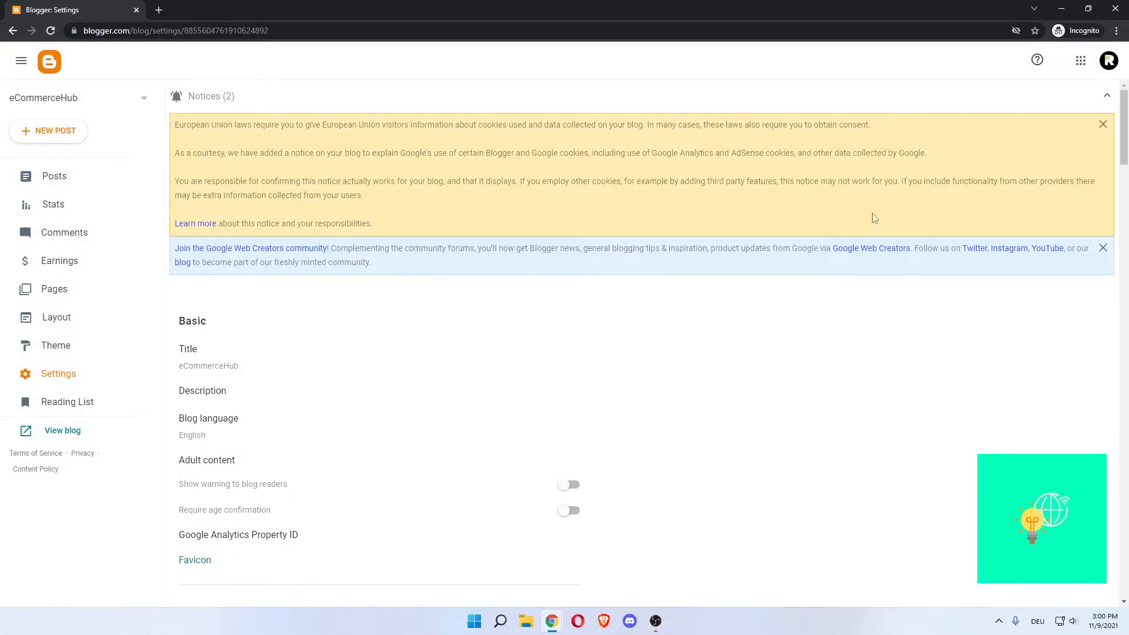
{"action": "left_click", "coordinate": [1107, 96]}
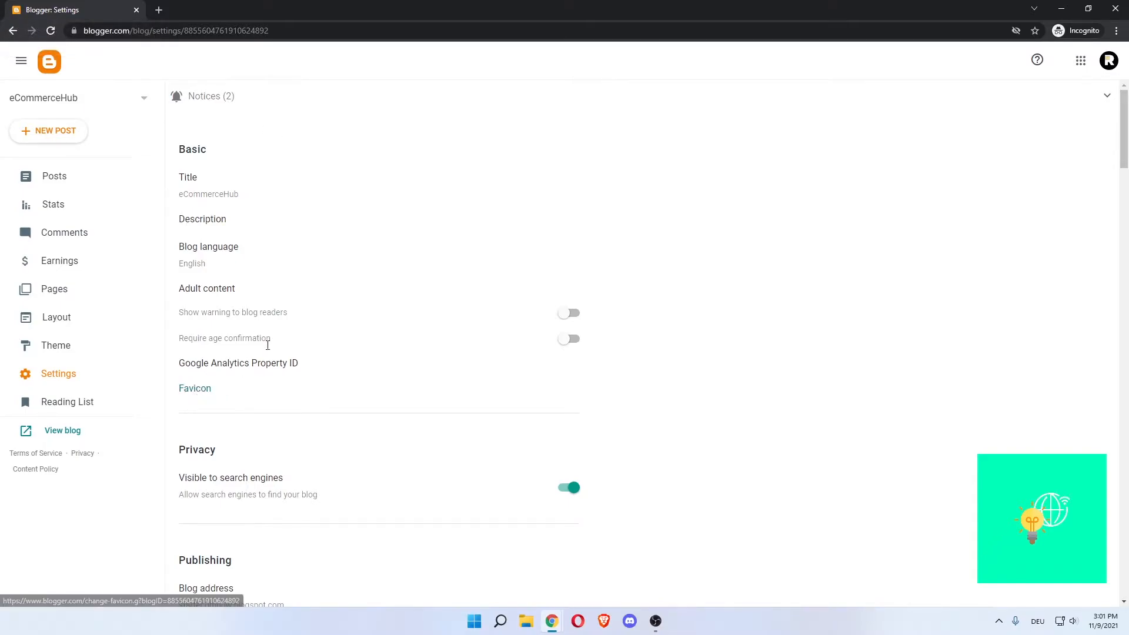
{"action": "left_click", "coordinate": [194, 389]}
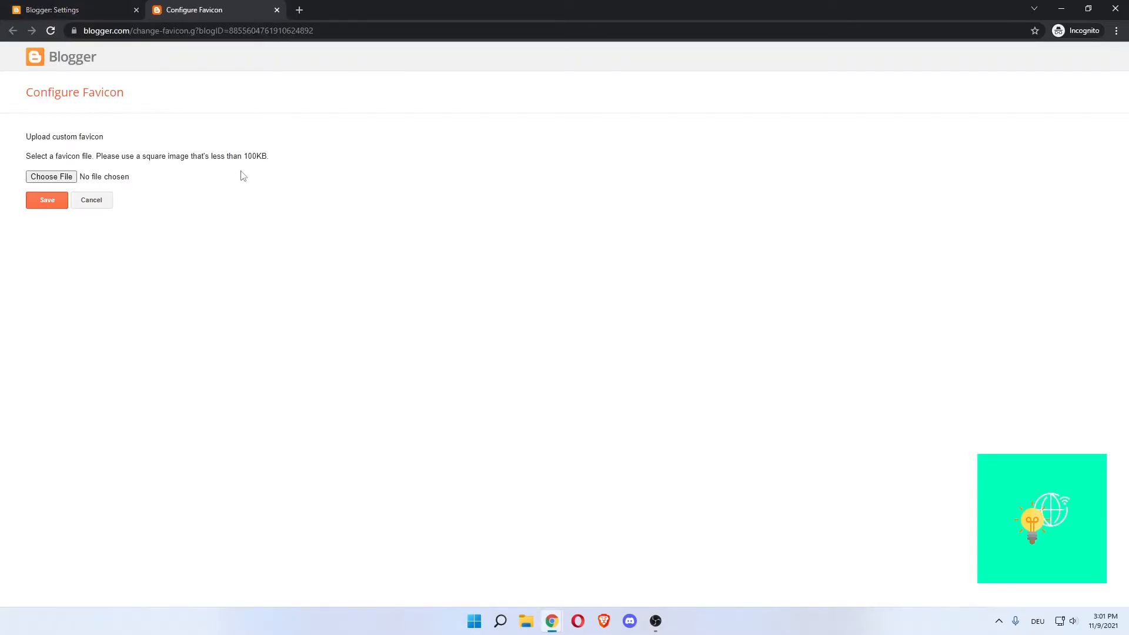
{"action": "left_click_drag", "start_coordinate": [43, 158], "coordinate": [261, 157]}
{"action": "left_click", "coordinate": [145, 174]}
{"action": "left_click", "coordinate": [273, 160]}
{"action": "left_click", "coordinate": [277, 10]}
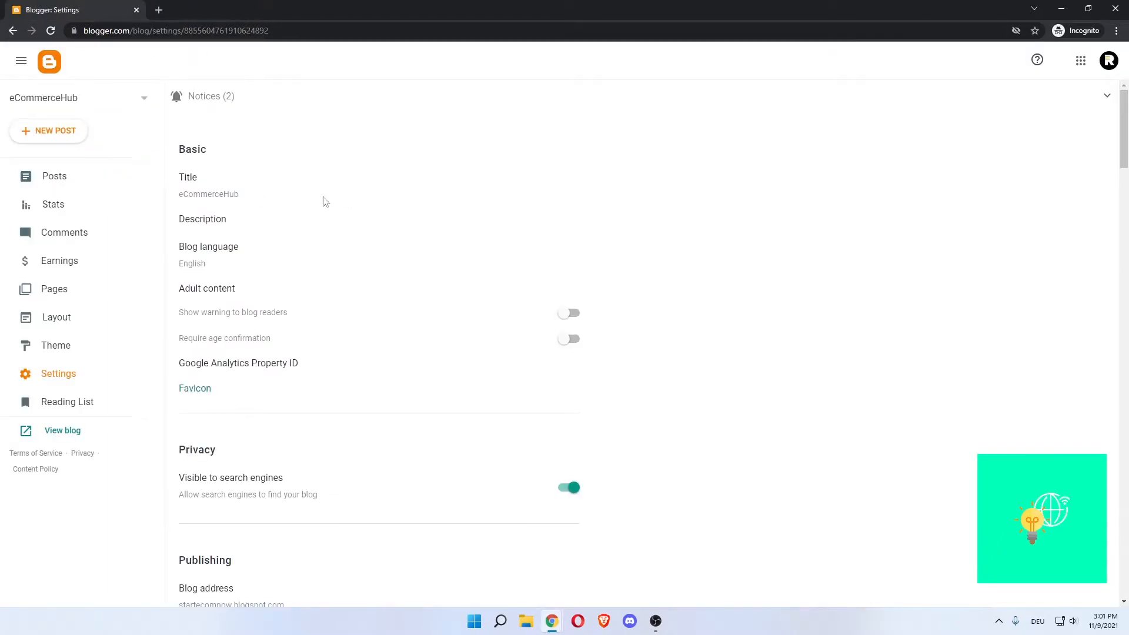
Step: Save the blog description "This blog is about ecommerce, business, finance, dropshipping and more."
{"action": "left_click", "coordinate": [206, 223]}
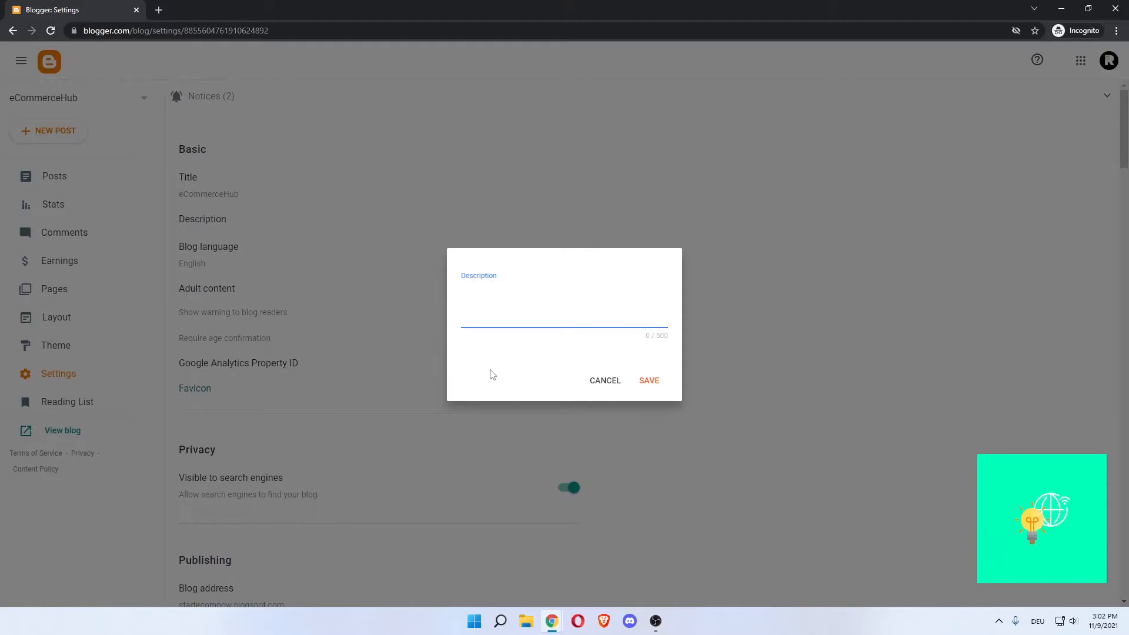
{"action": "type", "text": "mmerce, business, finance, drop"}
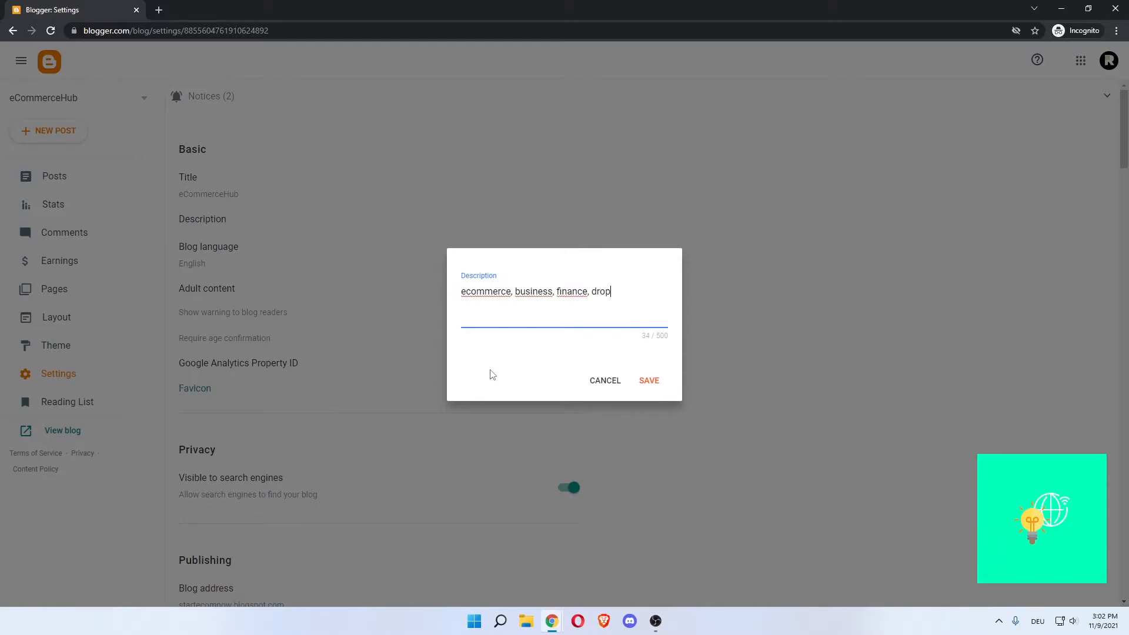
{"action": "type", "text": "shipping"}
{"action": "left_click_drag", "start_coordinate": [462, 292], "coordinate": [648, 294]}
{"action": "left_click", "coordinate": [648, 294]}
{"action": "key", "text": "Home"}
{"action": "type", "text": "This blog is about "}
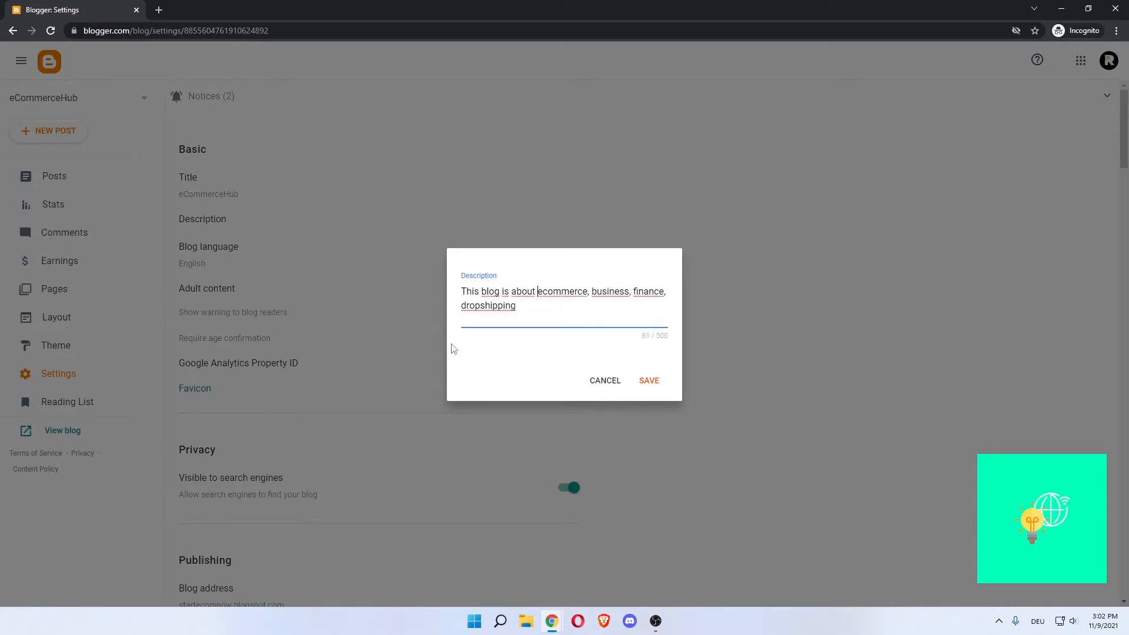
{"action": "type", "text": "and more."}
{"action": "left_click", "coordinate": [556, 334]}
{"action": "left_click", "coordinate": [641, 387]}
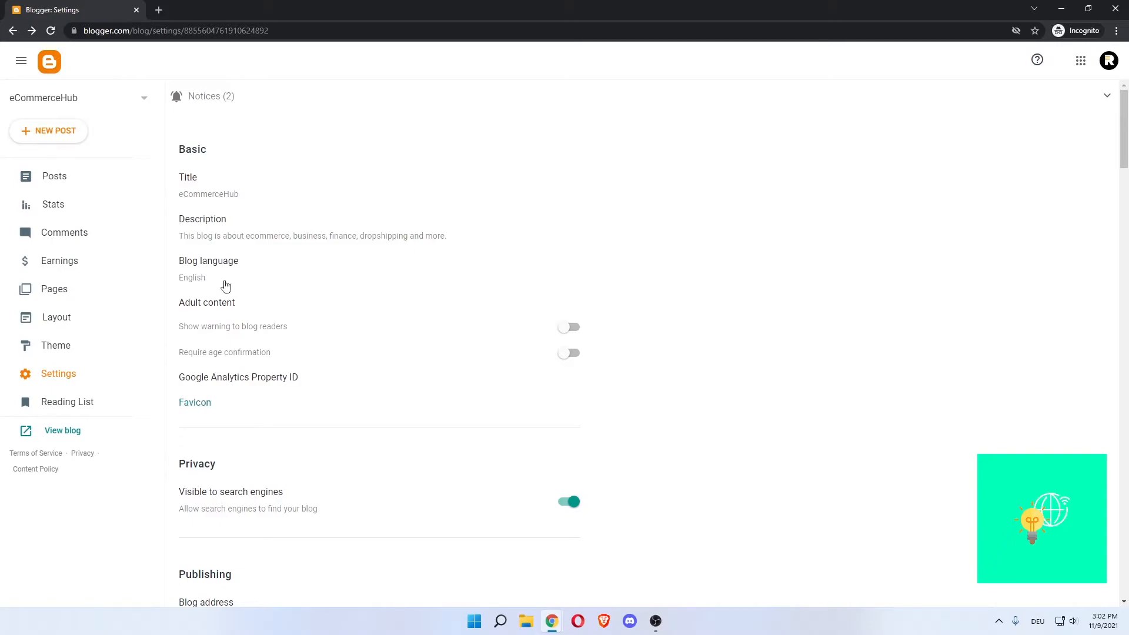
Step: Look through the available blog languages and leave the list without choosing another one
{"action": "left_click", "coordinate": [204, 281]}
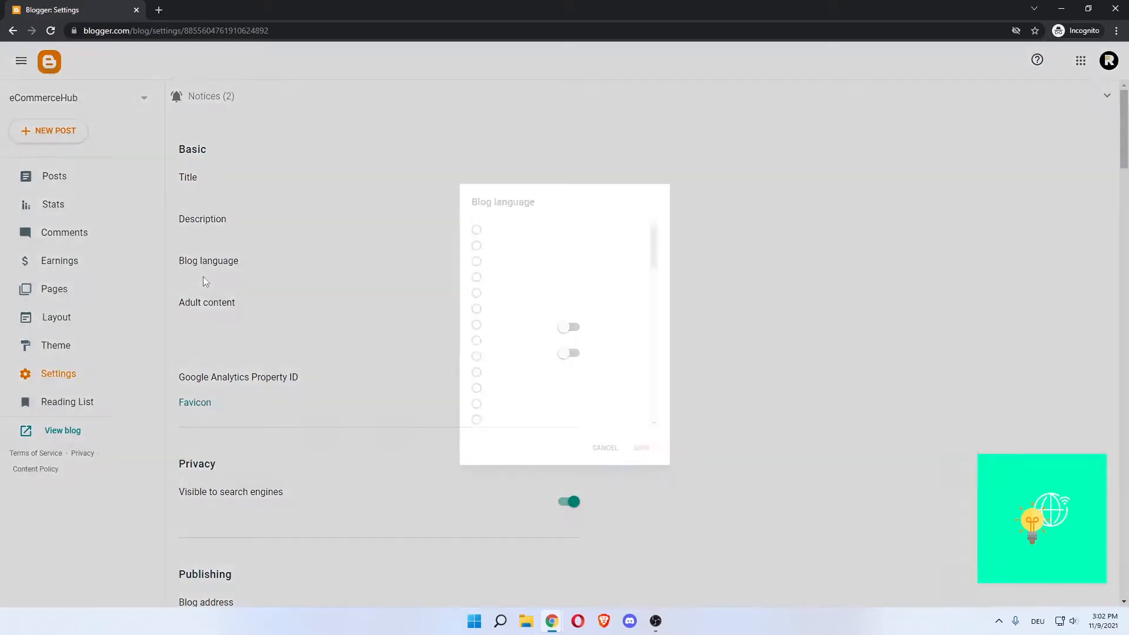
{"action": "scroll", "coordinate": [515, 305], "scroll_direction": "down", "scroll_amount": 15}
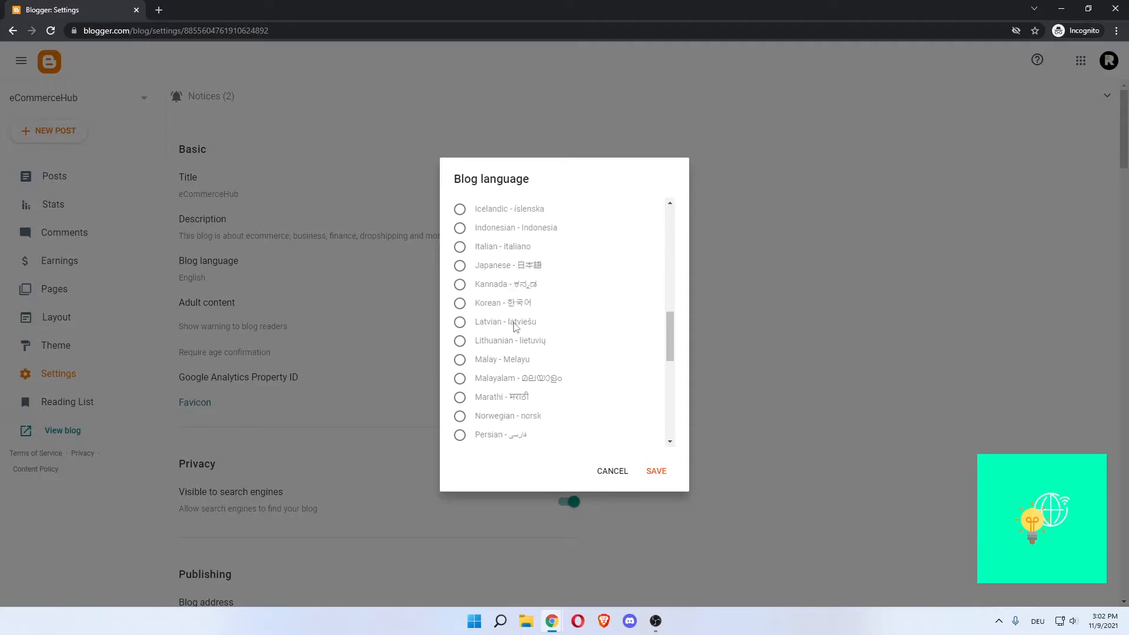
{"action": "left_click", "coordinate": [622, 473]}
Step: Read the Privacy setting that controls whether search engines can find the blog
{"action": "scroll", "coordinate": [338, 338], "scroll_direction": "down", "scroll_amount": 4}
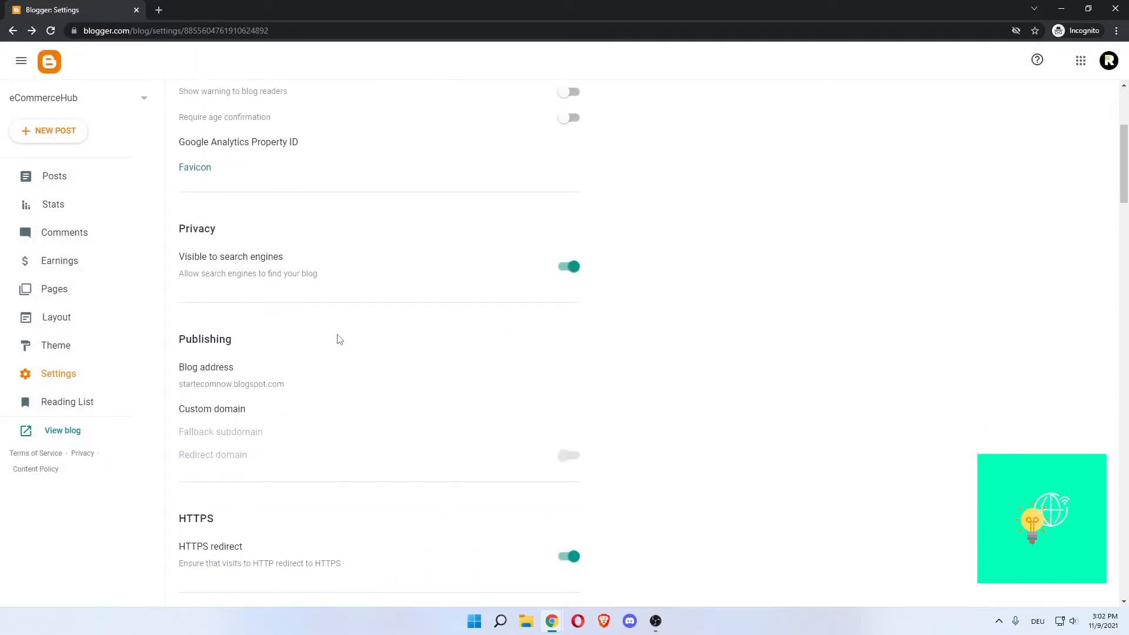
{"action": "left_click_drag", "start_coordinate": [283, 257], "coordinate": [183, 257]}
{"action": "left_click", "coordinate": [192, 262]}
{"action": "left_click_drag", "start_coordinate": [193, 275], "coordinate": [302, 274]}
{"action": "left_click", "coordinate": [306, 273]}
Step: Look at the custom domain entry in the Publishing settings and cancel without entering a domain
{"action": "scroll", "coordinate": [615, 333], "scroll_direction": "down", "scroll_amount": 1}
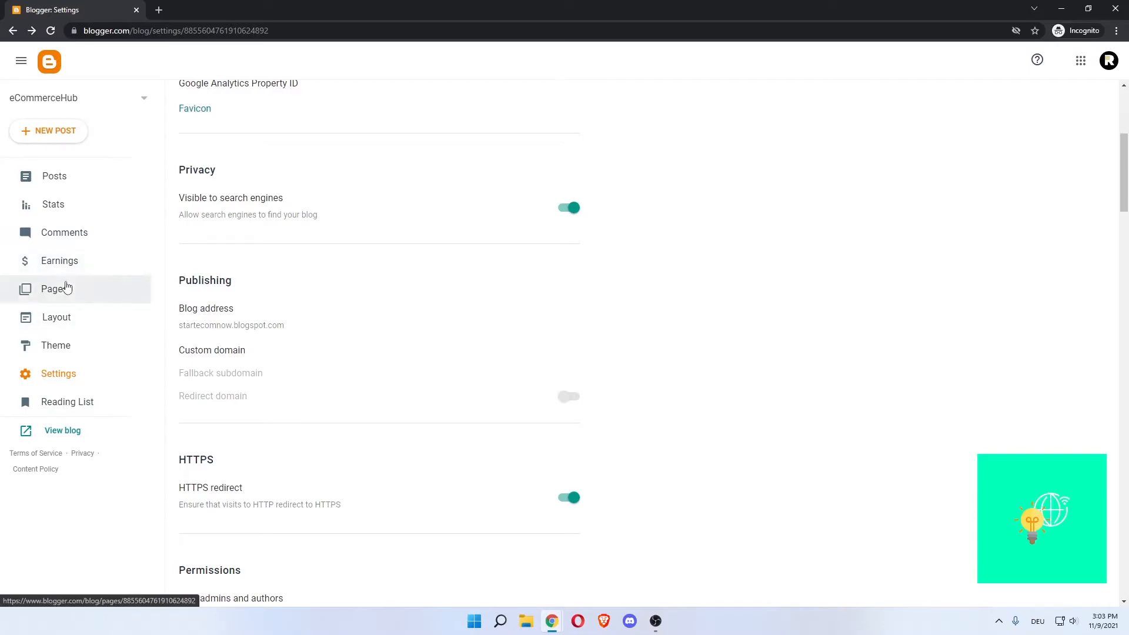
{"action": "left_click", "coordinate": [213, 354]}
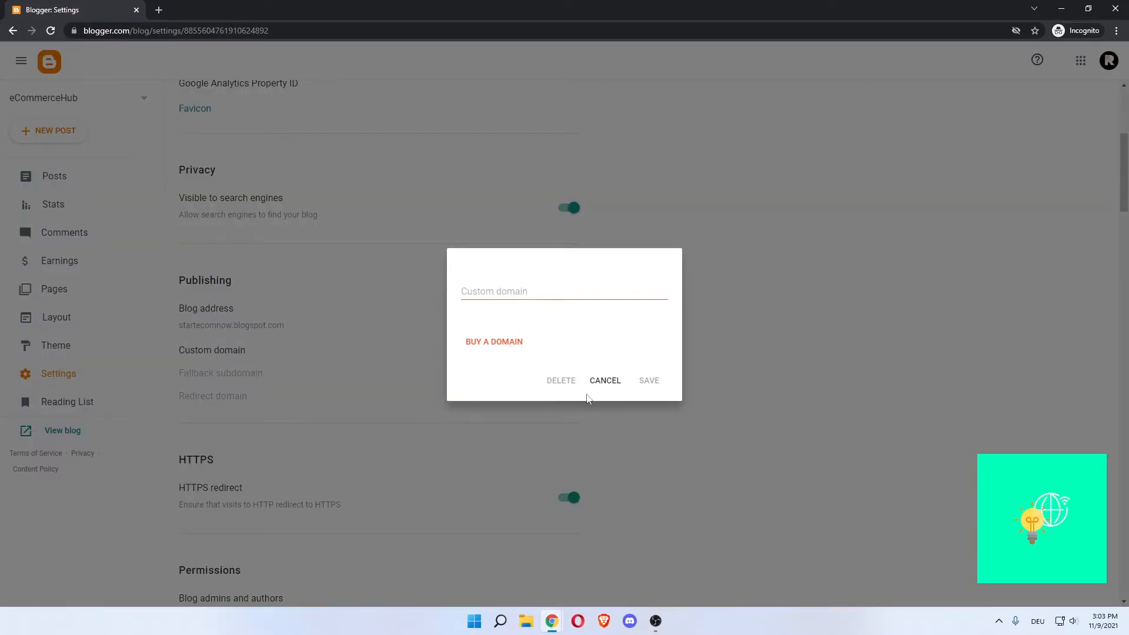
{"action": "left_click", "coordinate": [607, 383]}
{"action": "scroll", "coordinate": [359, 357], "scroll_direction": "down", "scroll_amount": 1}
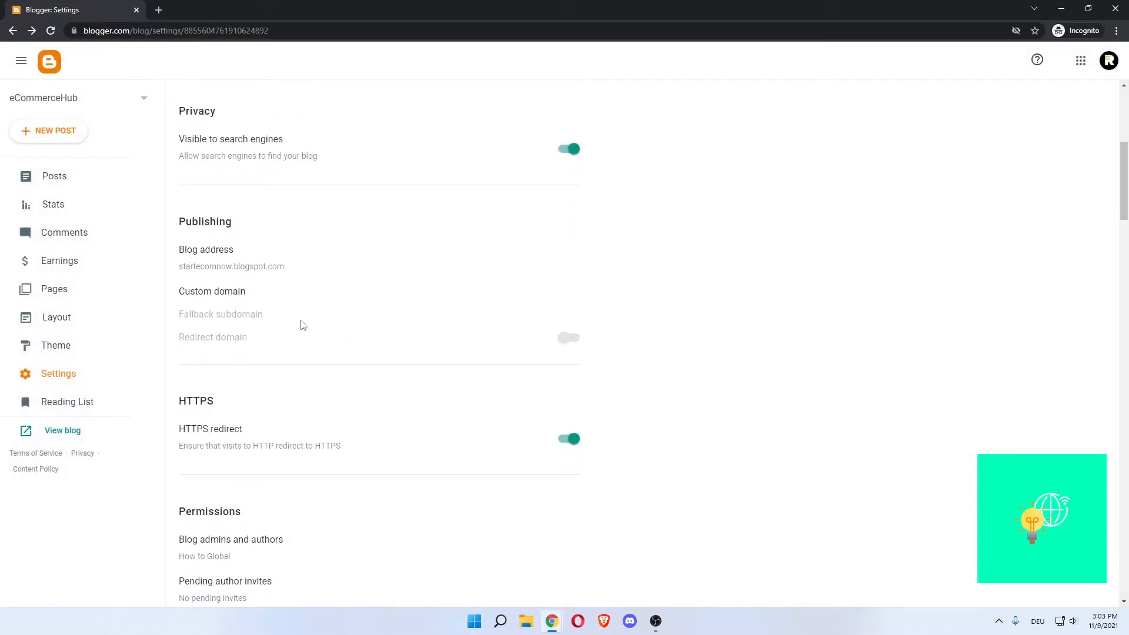
Step: Set the maximum number of posts shown on the main page to 6 in the Posts settings and save it
{"action": "scroll", "coordinate": [259, 275], "scroll_direction": "down", "scroll_amount": 1}
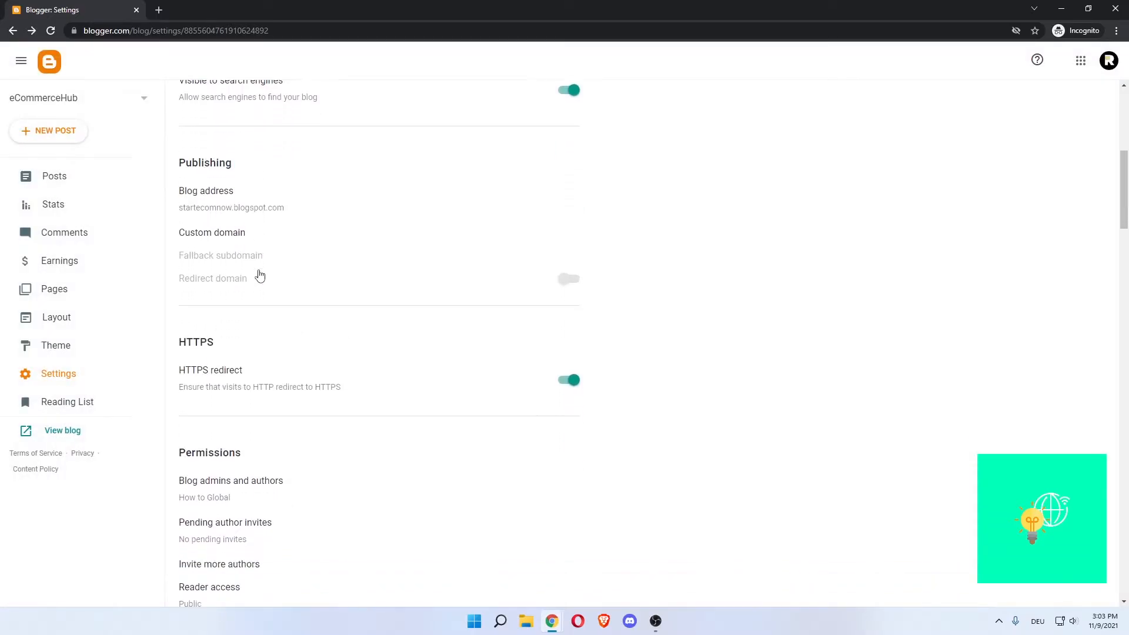
{"action": "scroll", "coordinate": [260, 274], "scroll_direction": "down", "scroll_amount": 1}
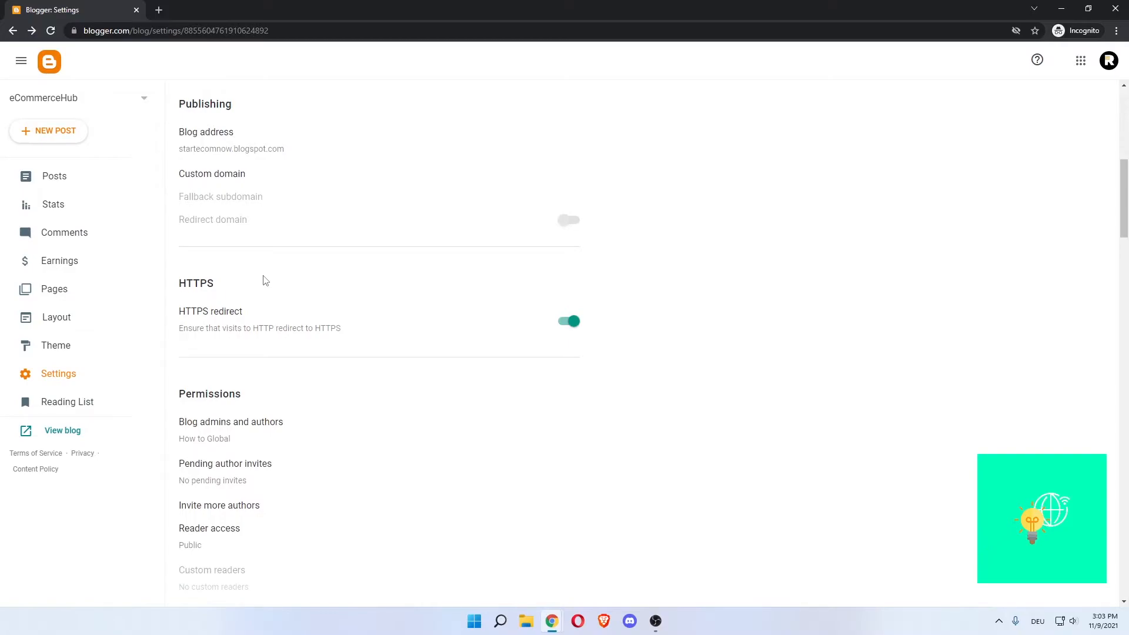
{"action": "scroll", "coordinate": [265, 281], "scroll_direction": "down", "scroll_amount": 2}
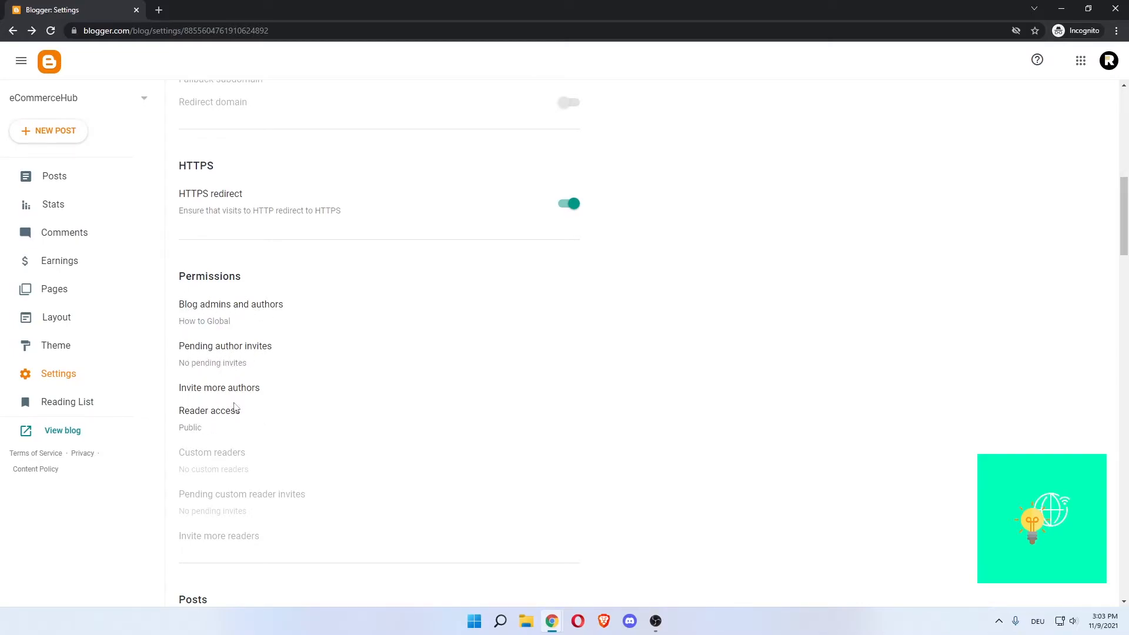
{"action": "scroll", "coordinate": [292, 391], "scroll_direction": "down", "scroll_amount": 5}
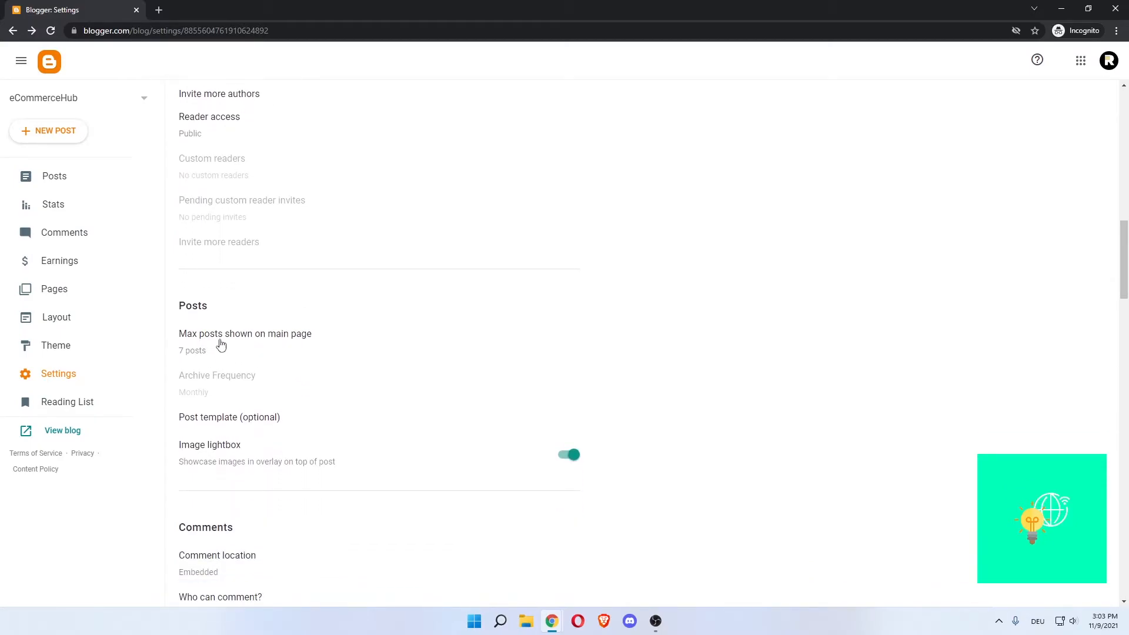
{"action": "left_click", "coordinate": [223, 347]}
{"action": "double_click", "coordinate": [463, 292]}
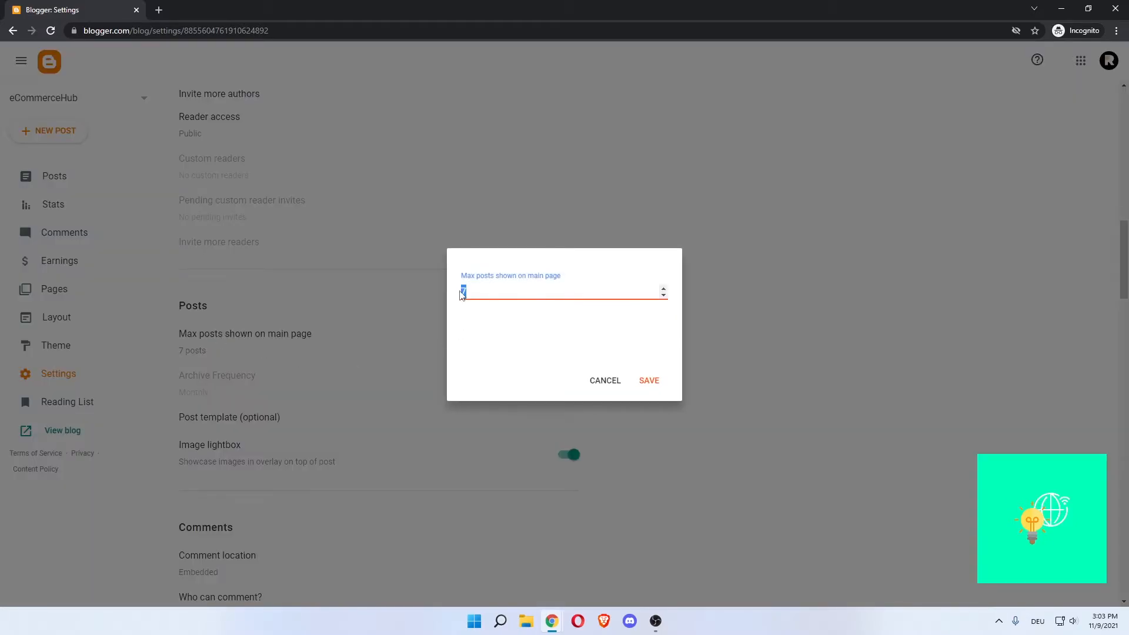
{"action": "type", "text": "6"}
{"action": "left_click", "coordinate": [651, 383]}
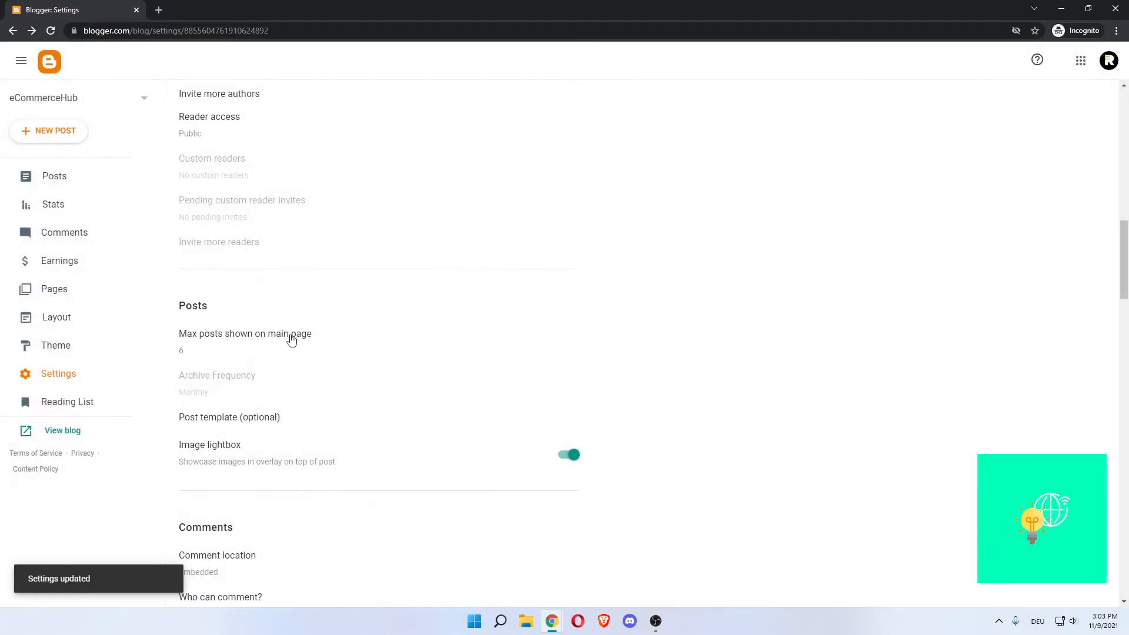
Step: Look at the optional post template entry in the Posts settings and cancel without entering a template
{"action": "scroll", "coordinate": [292, 353], "scroll_direction": "down", "scroll_amount": 1}
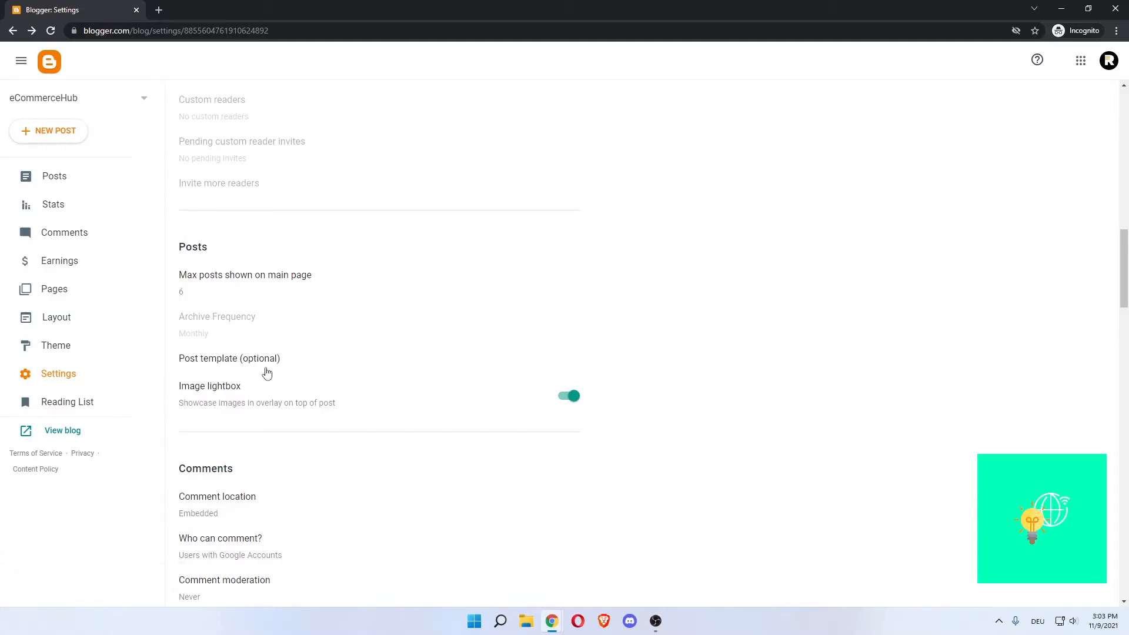
{"action": "left_click", "coordinate": [266, 369]}
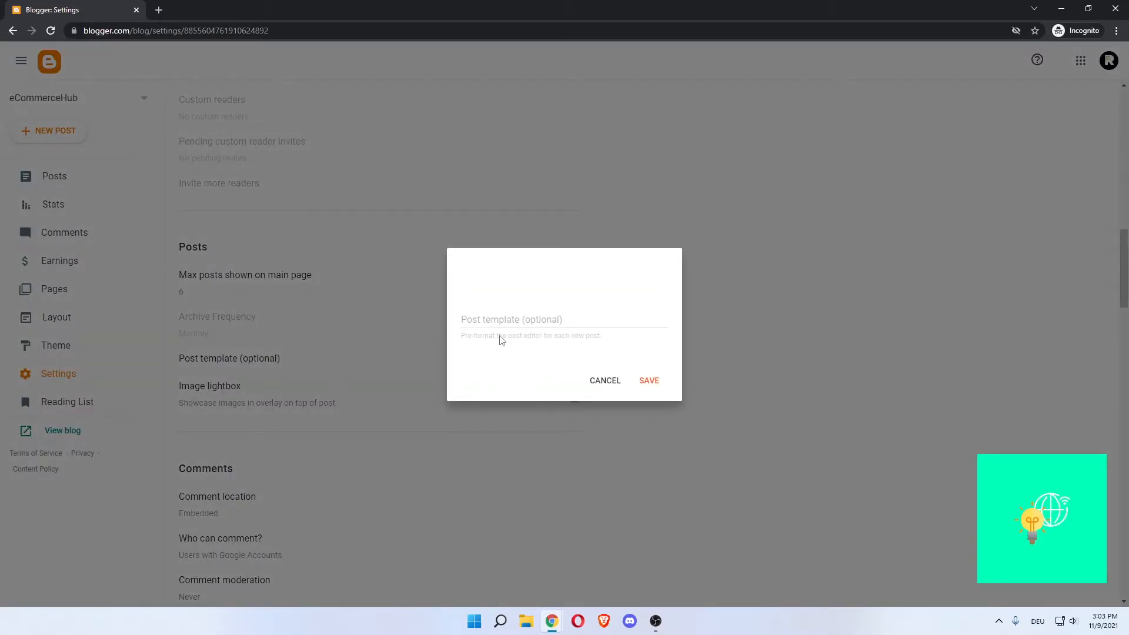
{"action": "left_click", "coordinate": [599, 378]}
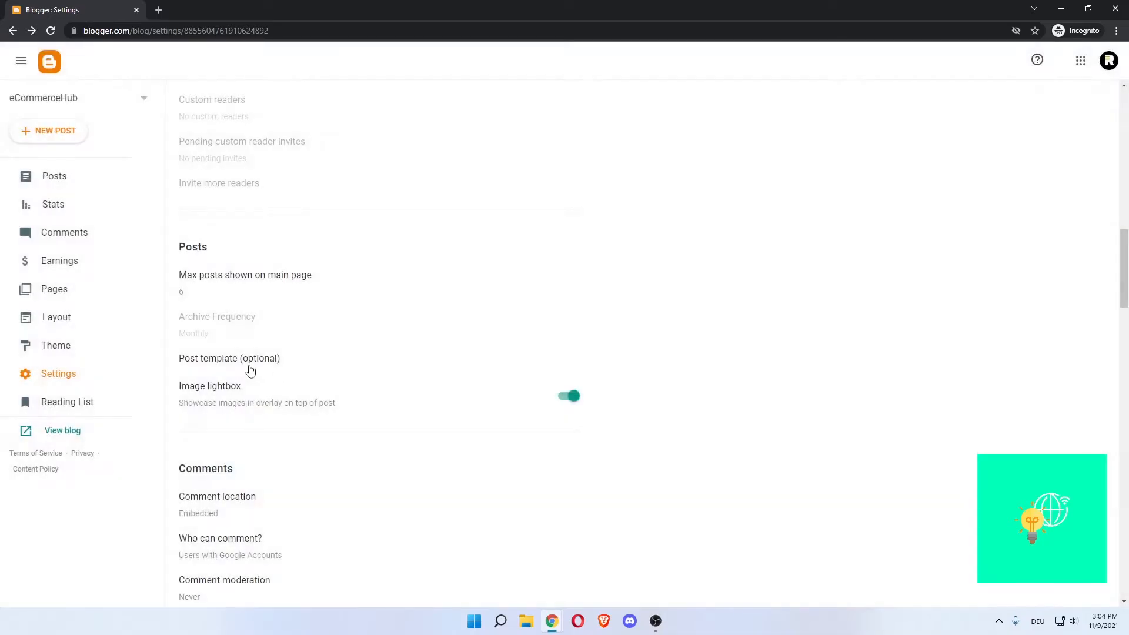
Step: Review the choices for who can comment on the blog and cancel without changing the selection
{"action": "scroll", "coordinate": [261, 369], "scroll_direction": "down", "scroll_amount": 2}
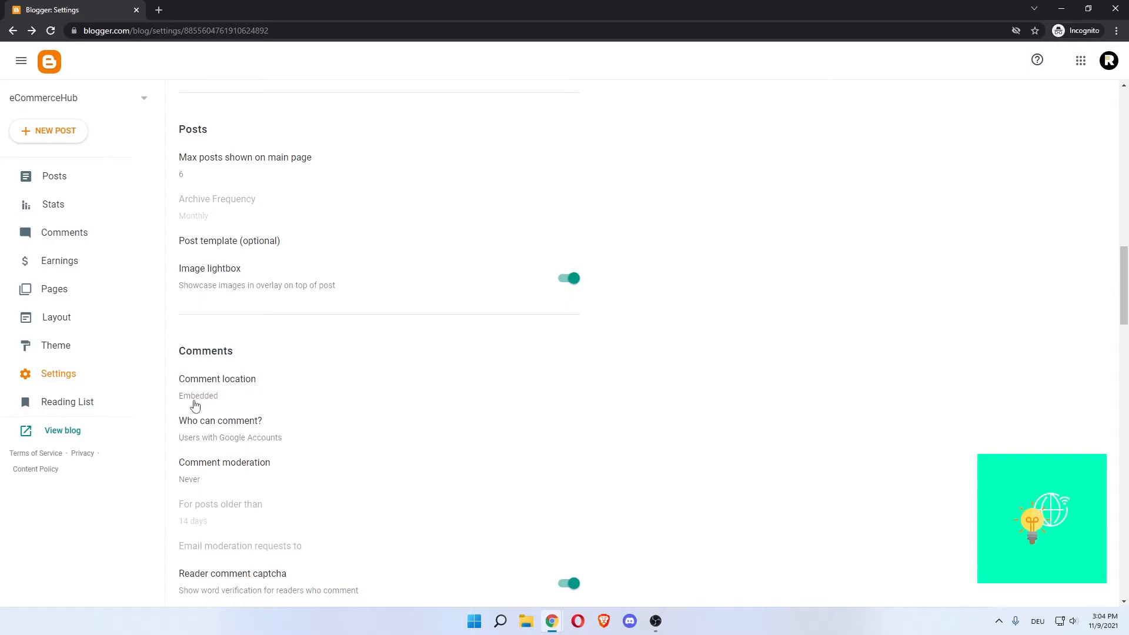
{"action": "scroll", "coordinate": [318, 436], "scroll_direction": "down", "scroll_amount": 1}
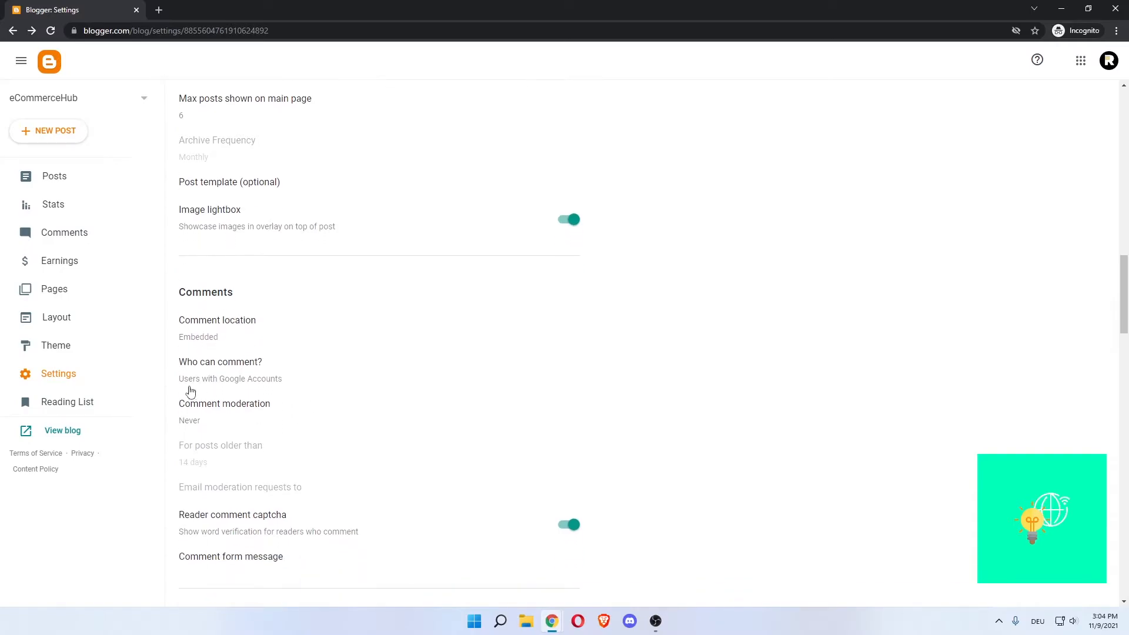
{"action": "left_click", "coordinate": [230, 375]}
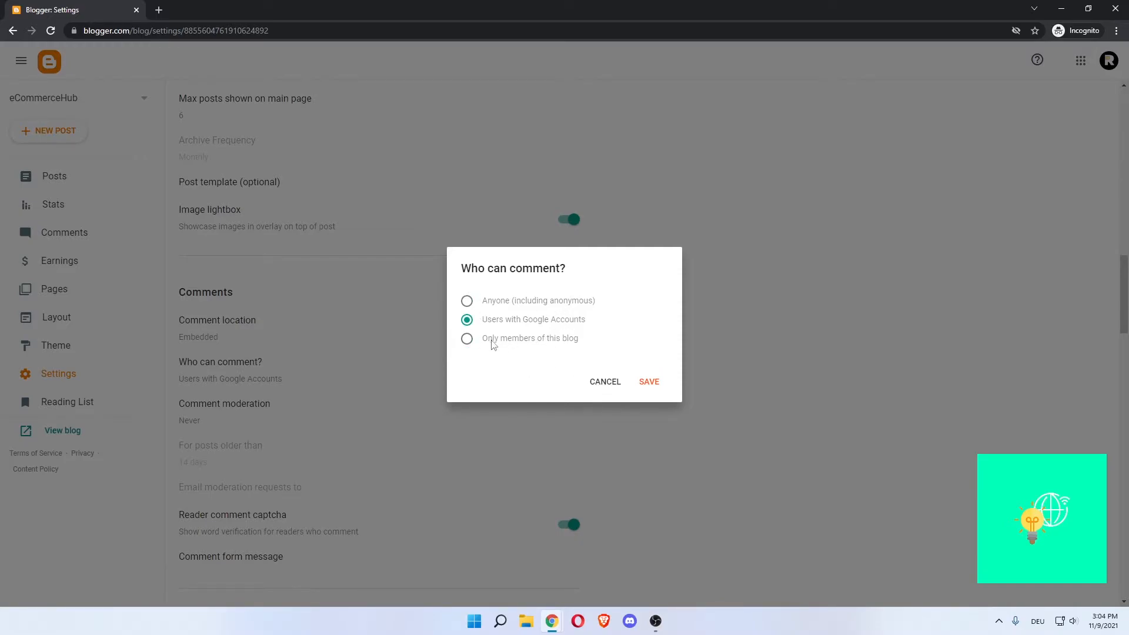
{"action": "left_click", "coordinate": [578, 384]}
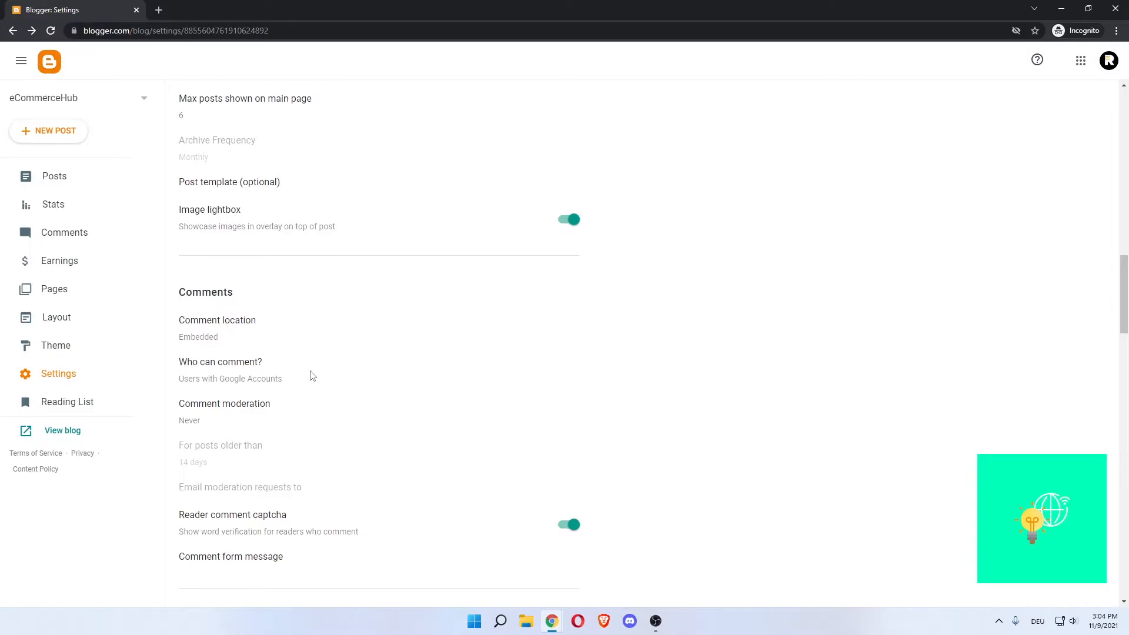
Step: Look over the remaining blog settings, including Site feed, Manage Blog, Monetization, and Crawlers and indexing
{"action": "scroll", "coordinate": [303, 391], "scroll_direction": "down", "scroll_amount": 20}
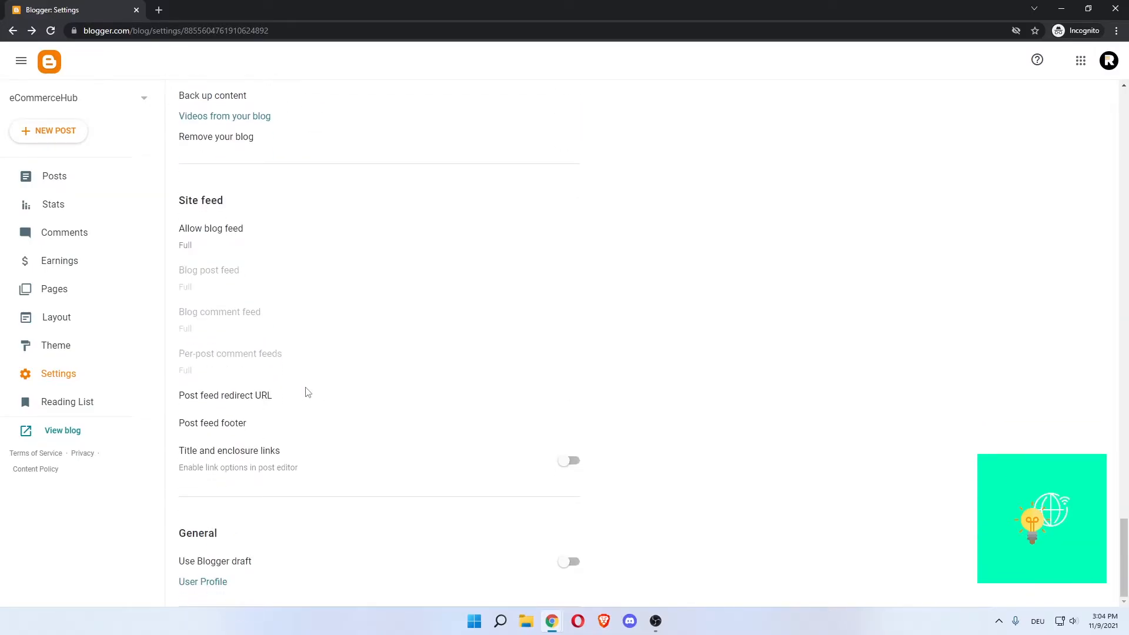
{"action": "scroll", "coordinate": [307, 392], "scroll_direction": "up", "scroll_amount": 1}
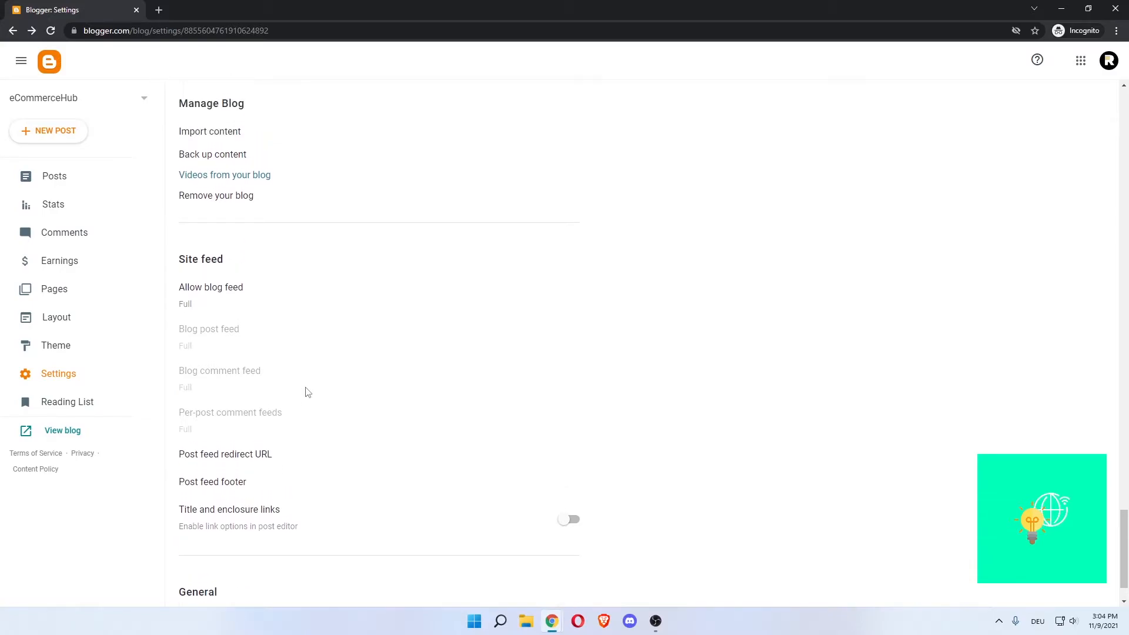
{"action": "scroll", "coordinate": [307, 392], "scroll_direction": "up", "scroll_amount": 4}
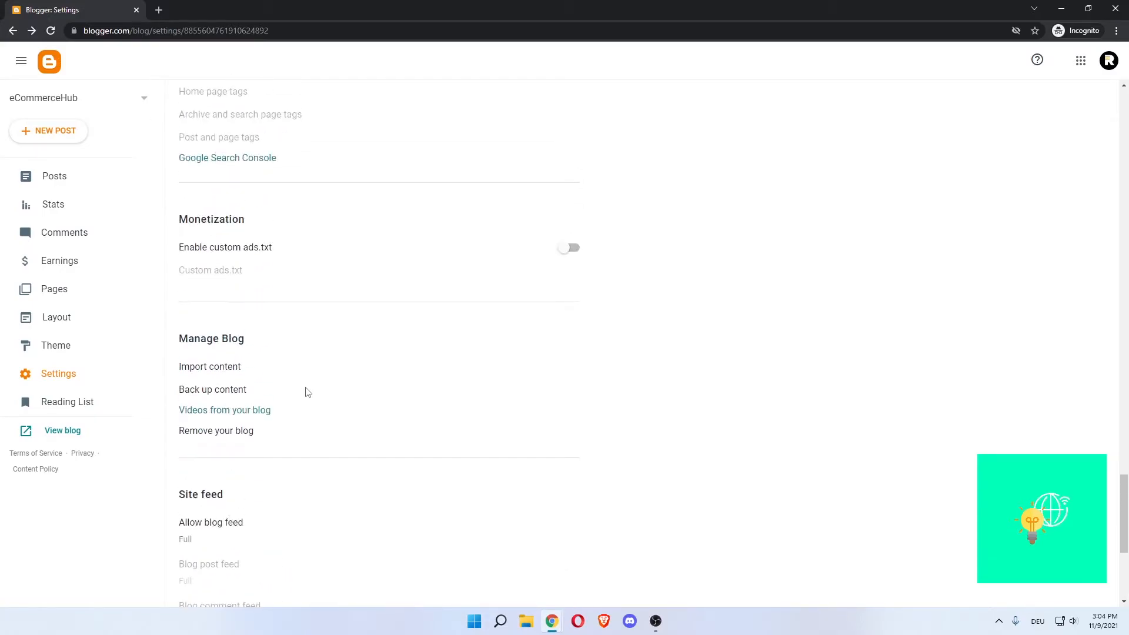
{"action": "scroll", "coordinate": [307, 393], "scroll_direction": "up", "scroll_amount": 3}
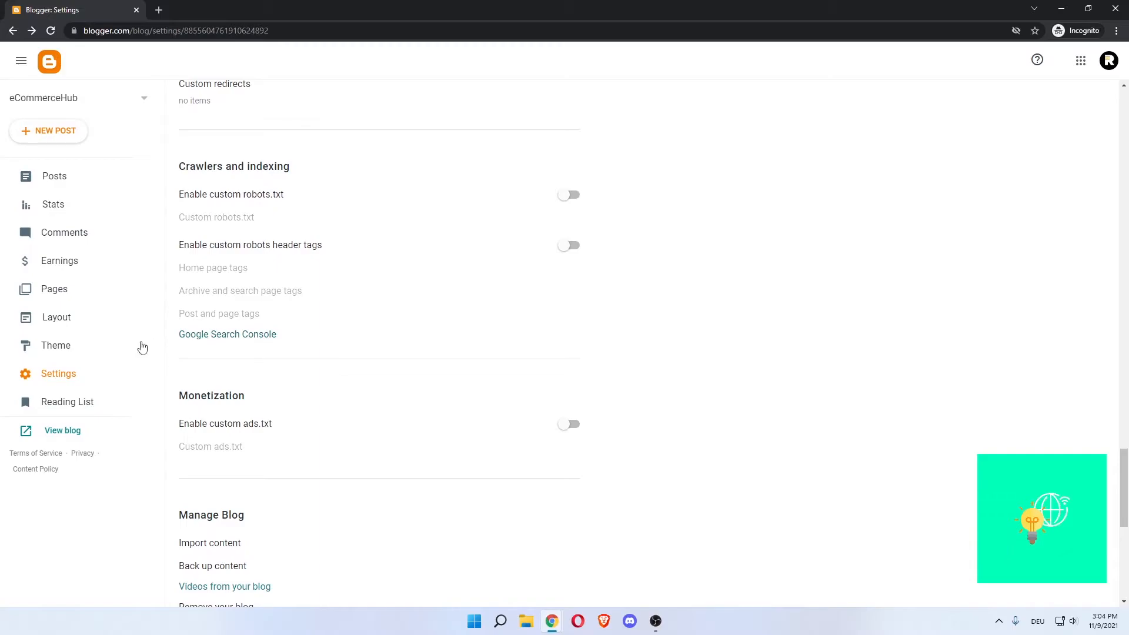
Step: Open the blog's Theme page and collapse the notices above the current theme
{"action": "left_click", "coordinate": [64, 347]}
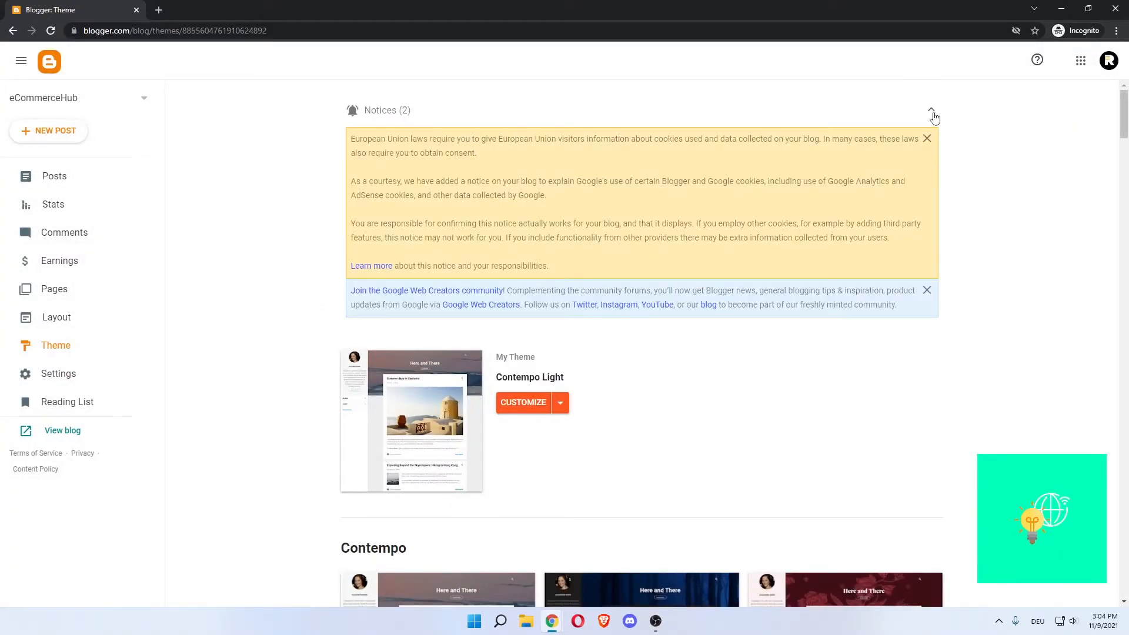
{"action": "left_click", "coordinate": [931, 112]}
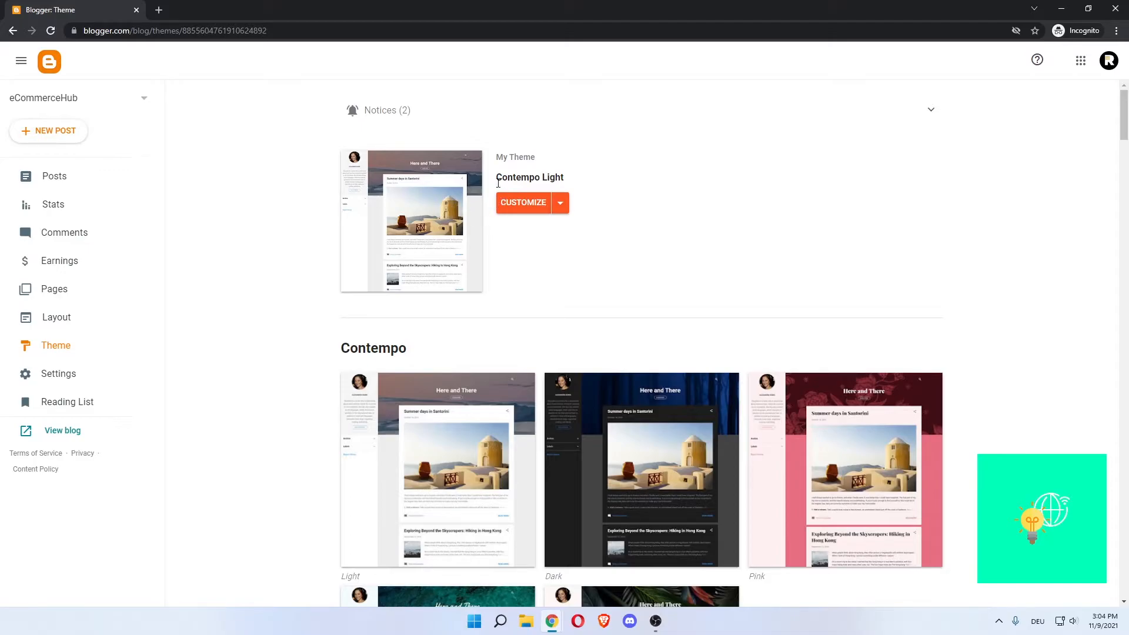
{"action": "left_click_drag", "start_coordinate": [507, 179], "coordinate": [563, 179]}
{"action": "left_click", "coordinate": [562, 179]}
Step: Browse the whole theme gallery, from the Contempo, Soho, Emporio and Notable designs to the Travel designs
{"action": "scroll", "coordinate": [286, 239], "scroll_direction": "down", "scroll_amount": 4}
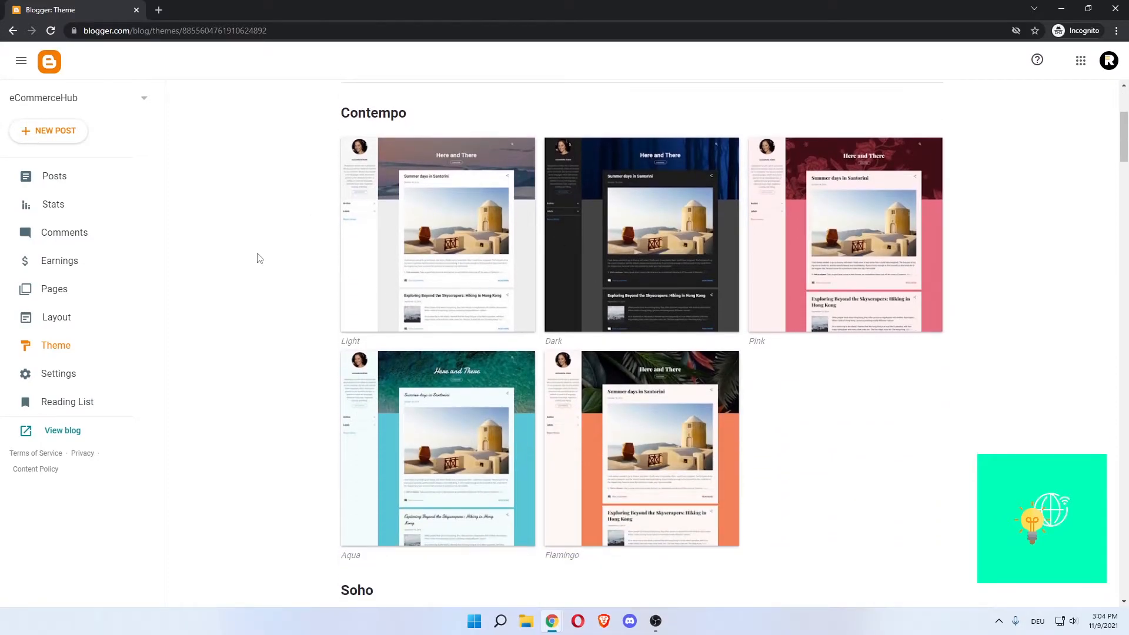
{"action": "scroll", "coordinate": [512, 200], "scroll_direction": "up", "scroll_amount": 3}
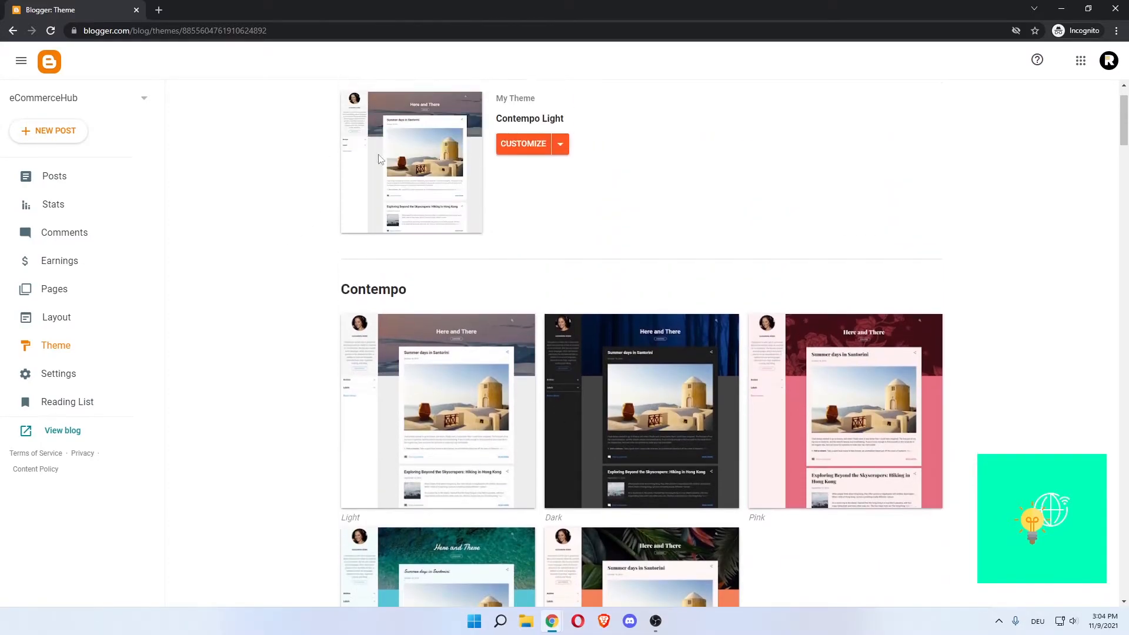
{"action": "scroll", "coordinate": [683, 281], "scroll_direction": "down", "scroll_amount": 2}
{"action": "scroll", "coordinate": [655, 388], "scroll_direction": "down", "scroll_amount": 1}
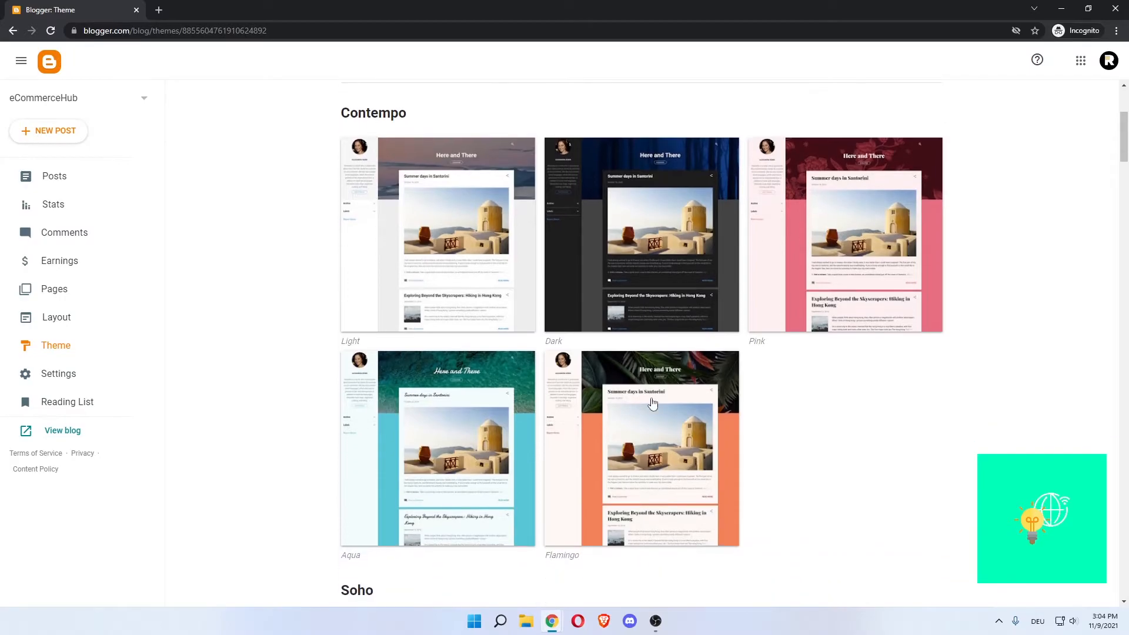
{"action": "scroll", "coordinate": [304, 332], "scroll_direction": "down", "scroll_amount": 4}
{"action": "scroll", "coordinate": [300, 321], "scroll_direction": "down", "scroll_amount": 3}
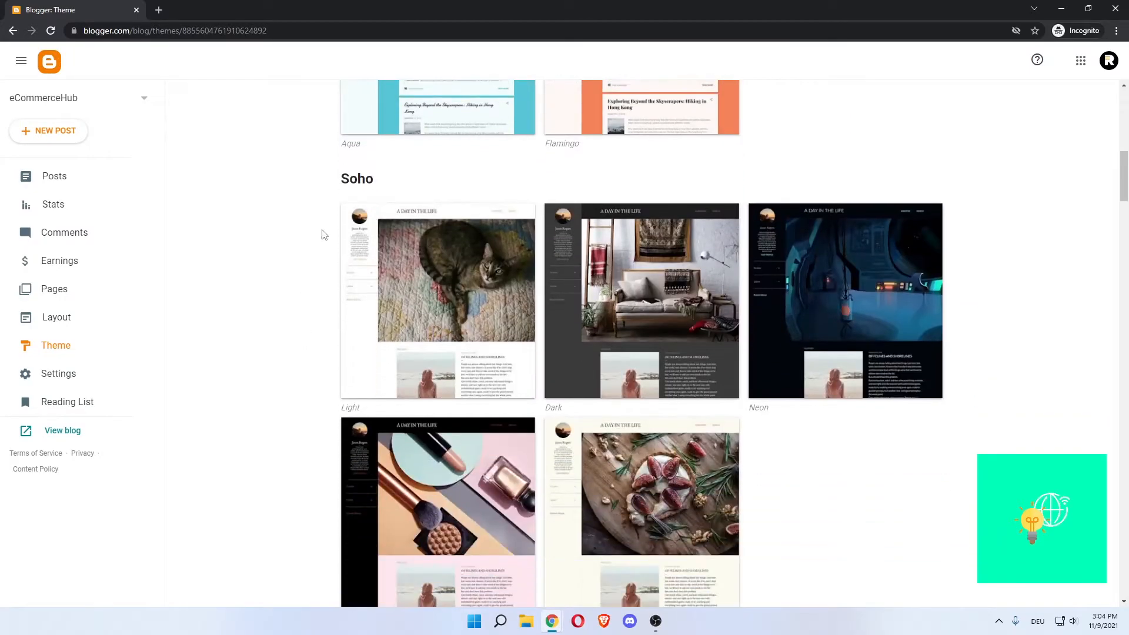
{"action": "scroll", "coordinate": [676, 311], "scroll_direction": "down", "scroll_amount": 7}
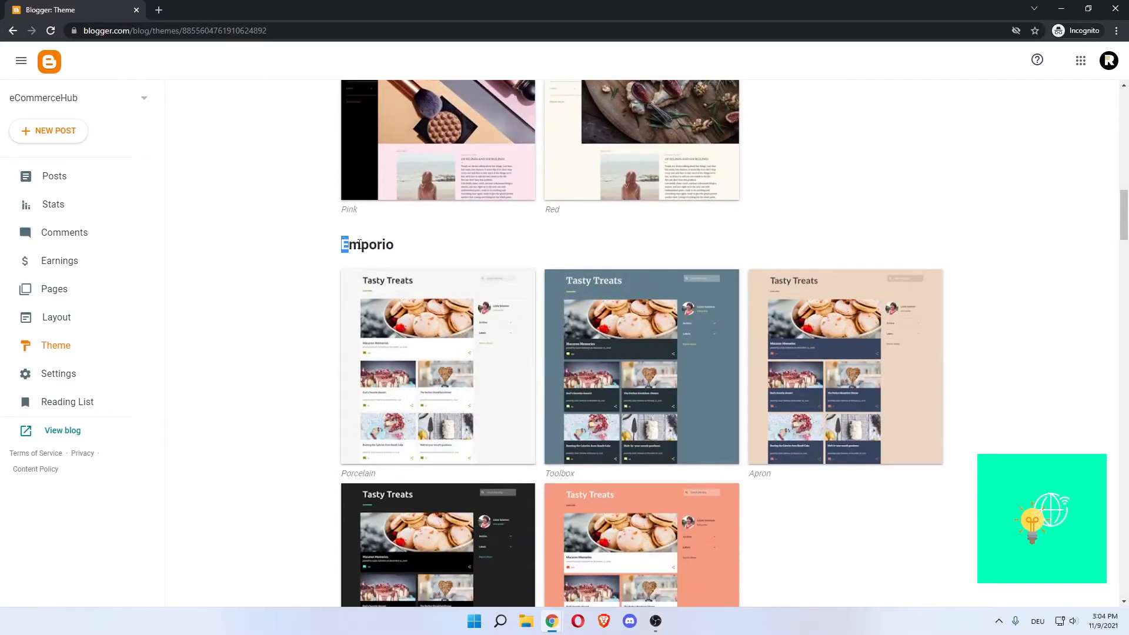
{"action": "scroll", "coordinate": [293, 252], "scroll_direction": "down", "scroll_amount": 8}
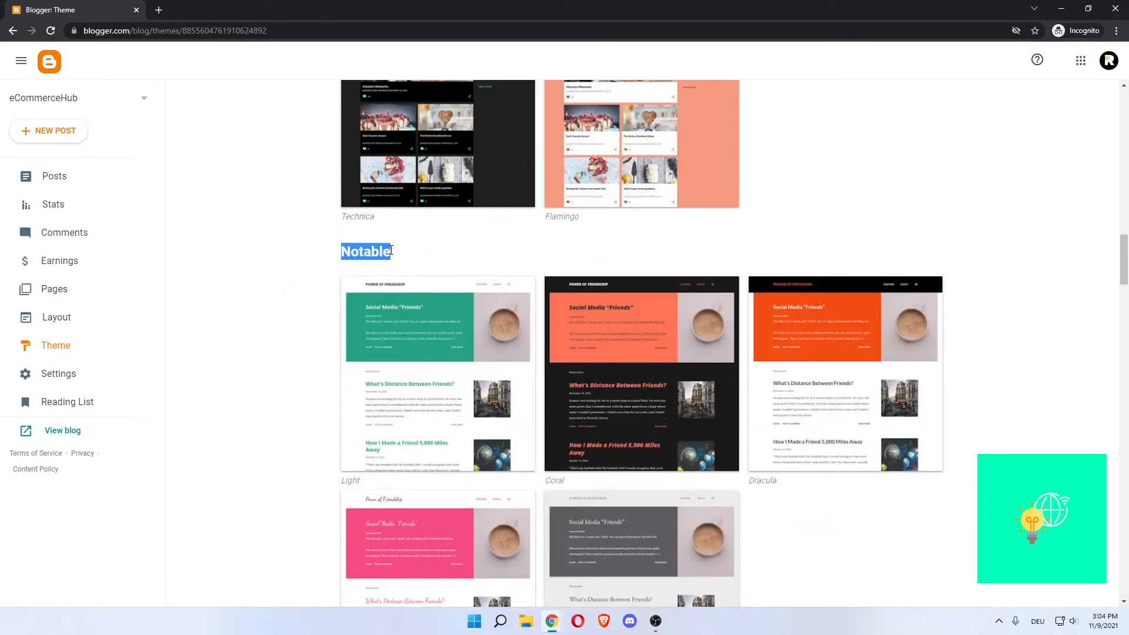
{"action": "left_click", "coordinate": [302, 267]}
{"action": "scroll", "coordinate": [302, 267], "scroll_direction": "down", "scroll_amount": 8}
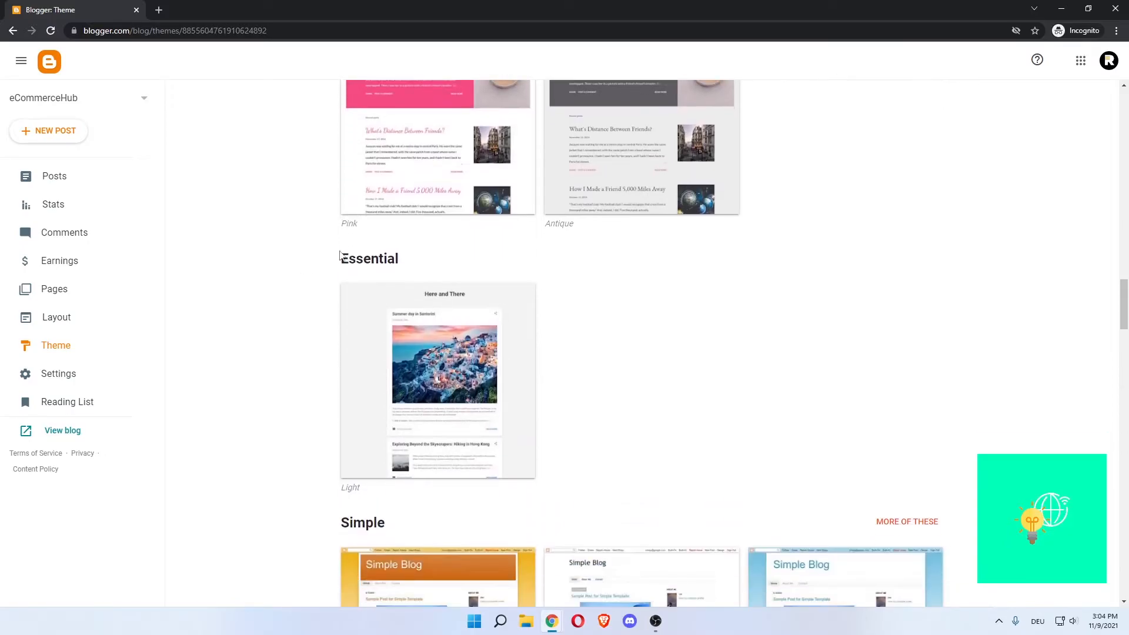
{"action": "scroll", "coordinate": [300, 271], "scroll_direction": "down", "scroll_amount": 5}
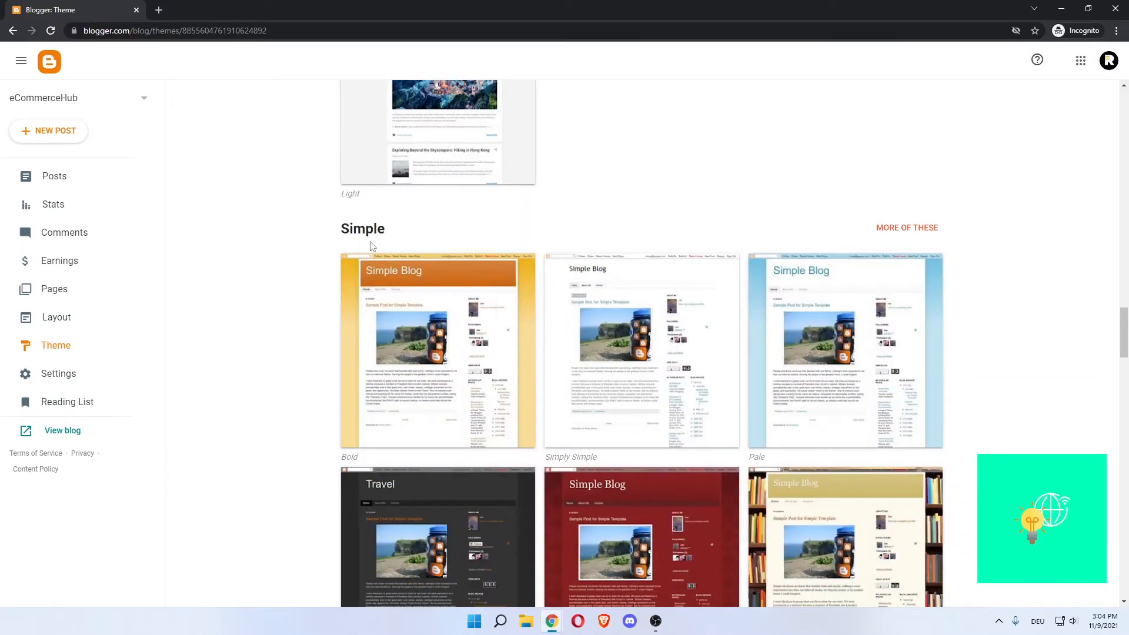
{"action": "scroll", "coordinate": [317, 259], "scroll_direction": "down", "scroll_amount": 7}
{"action": "scroll", "coordinate": [323, 263], "scroll_direction": "down", "scroll_amount": 11}
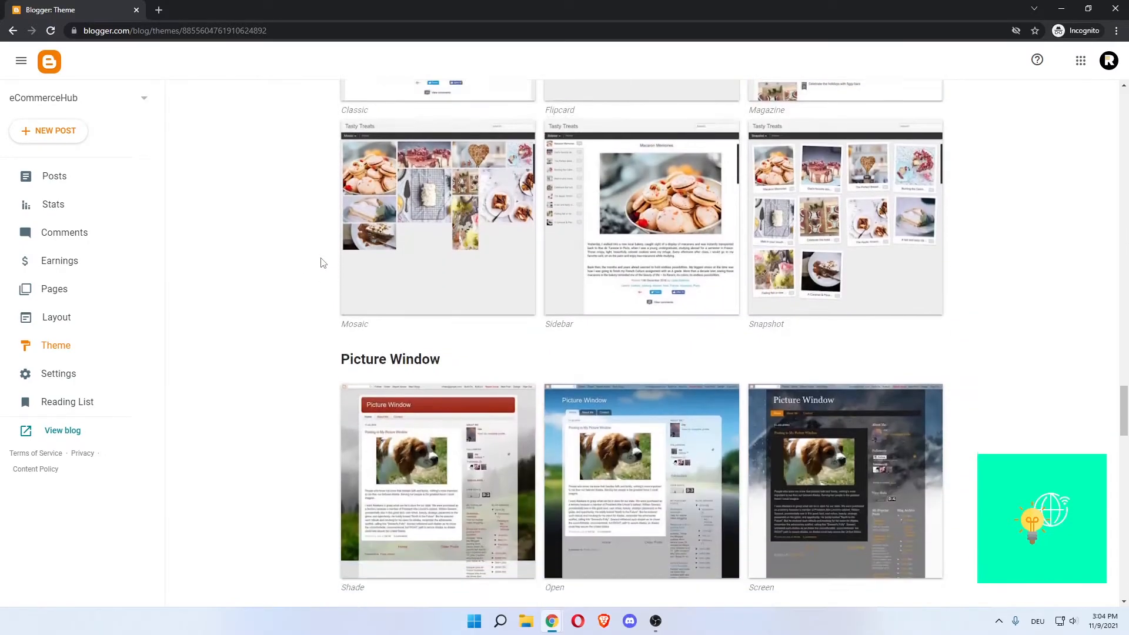
{"action": "scroll", "coordinate": [323, 263], "scroll_direction": "down", "scroll_amount": 2}
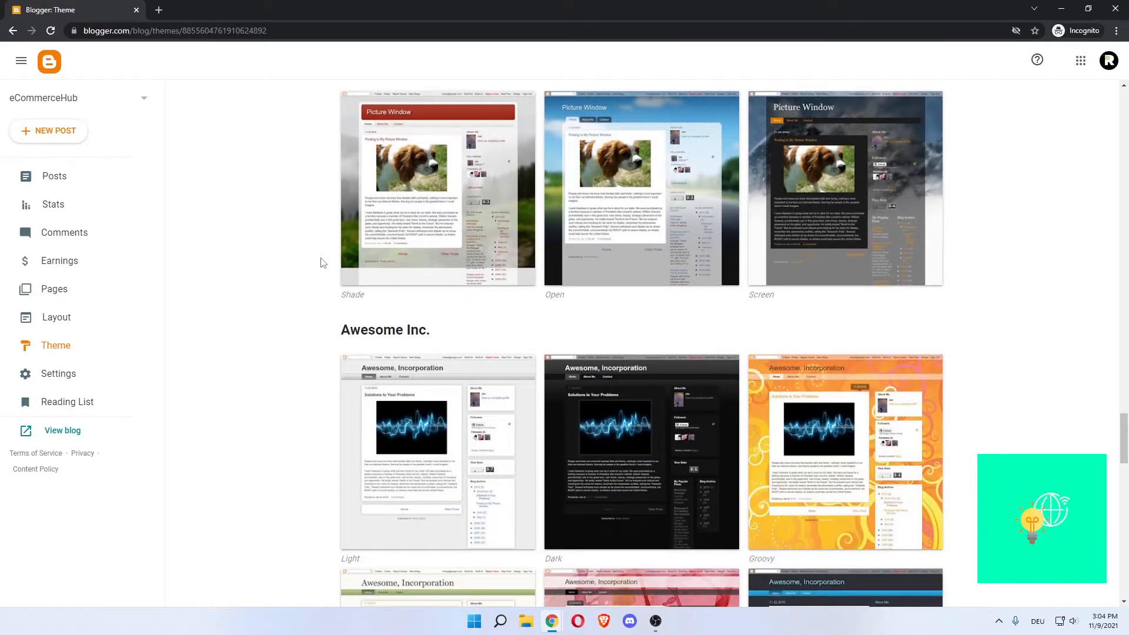
{"action": "scroll", "coordinate": [323, 263], "scroll_direction": "down", "scroll_amount": 4}
{"action": "scroll", "coordinate": [323, 263], "scroll_direction": "down", "scroll_amount": 4}
{"action": "scroll", "coordinate": [323, 263], "scroll_direction": "down", "scroll_amount": 13}
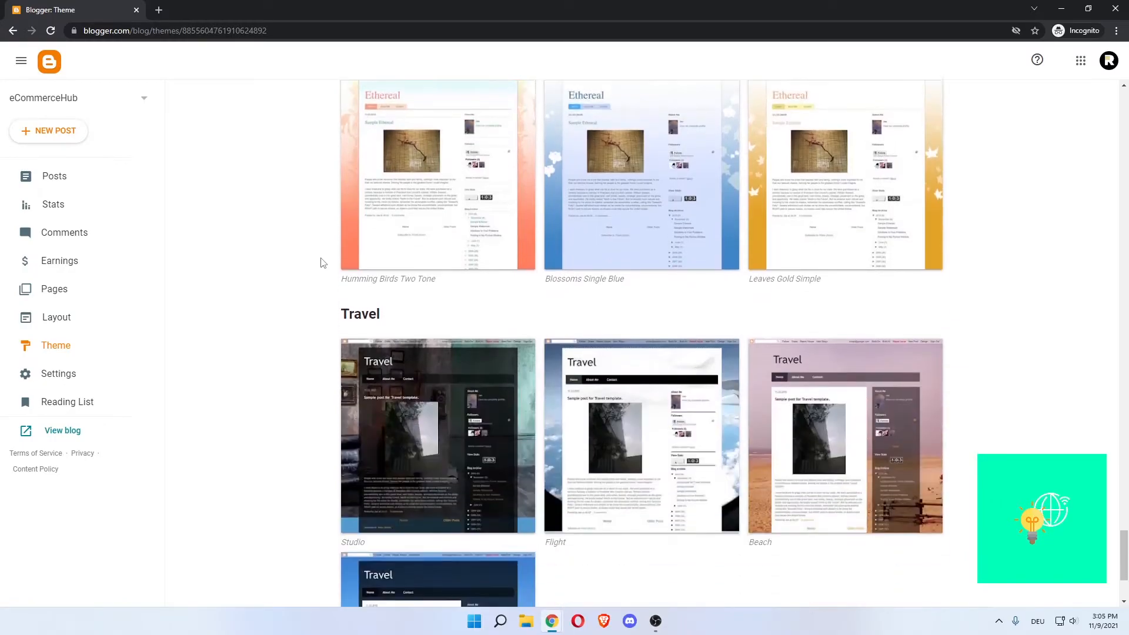
{"action": "scroll", "coordinate": [323, 262], "scroll_direction": "down", "scroll_amount": 2}
{"action": "scroll", "coordinate": [322, 263], "scroll_direction": "down", "scroll_amount": 1}
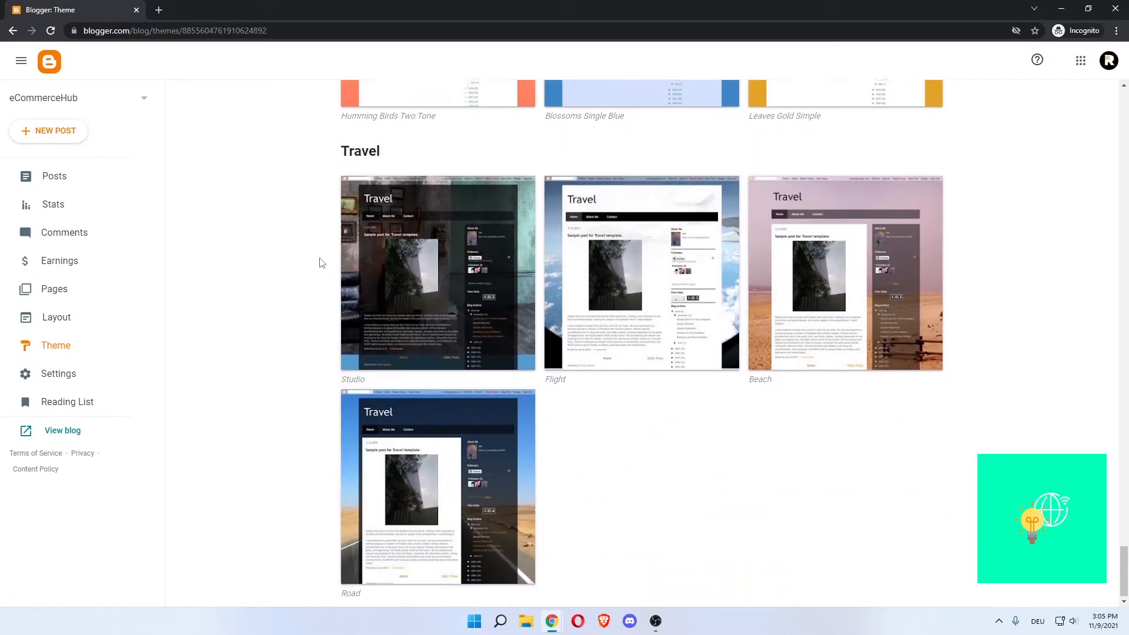
Step: Return to the start of the gallery and review the Soho and Emporio themes again
{"action": "scroll", "coordinate": [1119, 474], "scroll_direction": "up", "scroll_amount": 8}
{"action": "left_click_drag", "start_coordinate": [1119, 474], "coordinate": [1122, 126]}
{"action": "scroll", "coordinate": [923, 267], "scroll_direction": "up", "scroll_amount": 3}
{"action": "scroll", "coordinate": [875, 283], "scroll_direction": "down", "scroll_amount": 9}
{"action": "scroll", "coordinate": [353, 249], "scroll_direction": "down", "scroll_amount": 5}
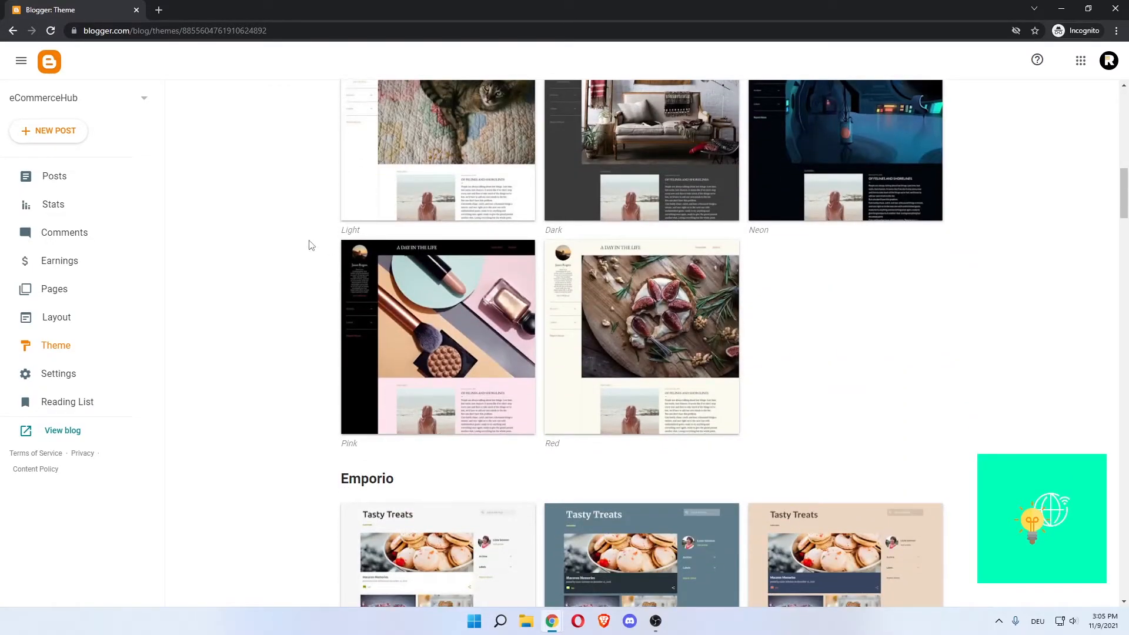
{"action": "scroll", "coordinate": [311, 246], "scroll_direction": "down", "scroll_amount": 5}
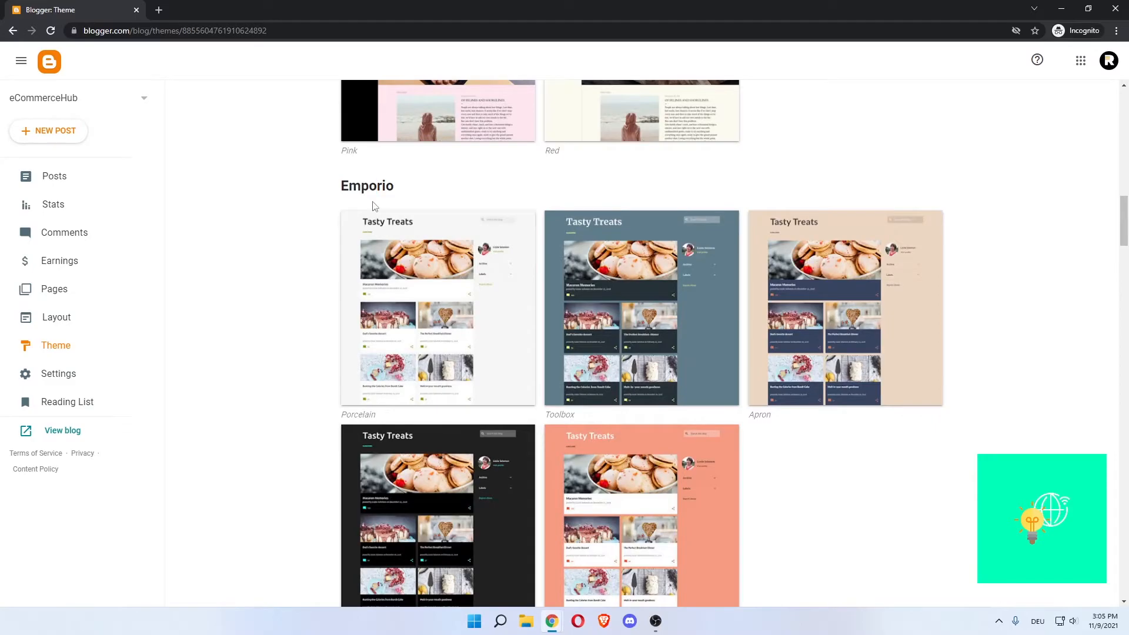
{"action": "scroll", "coordinate": [412, 247], "scroll_direction": "up", "scroll_amount": 15}
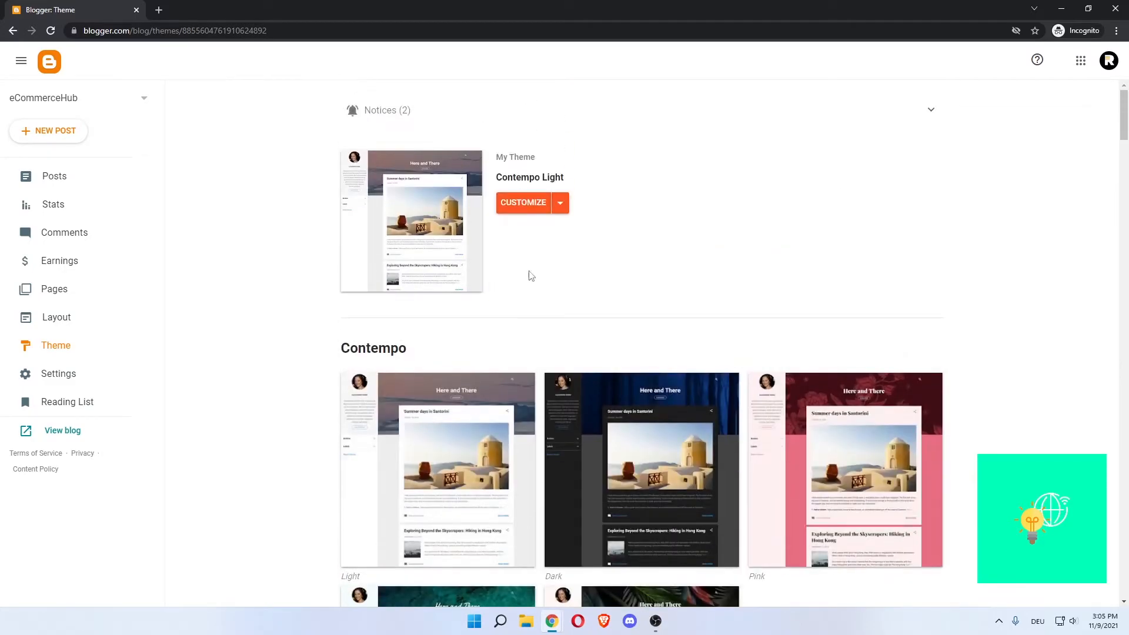
Step: Look at the additional options for the current Contempo Light theme and close them without choosing one
{"action": "left_click", "coordinate": [562, 204]}
{"action": "left_click", "coordinate": [606, 223]}
{"action": "left_click", "coordinate": [565, 210]}
{"action": "left_click", "coordinate": [606, 213]}
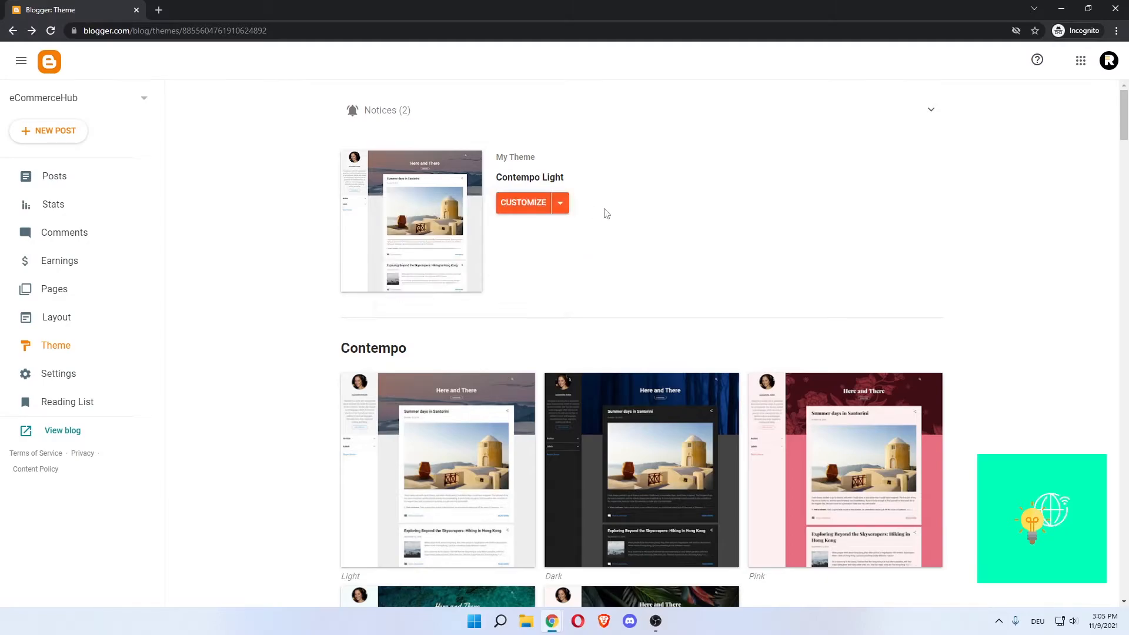
Step: Open the Contempo Light theme customizer, collapse the notices, and set the background to the blue stock chart image from the Business category
{"action": "left_click", "coordinate": [518, 203]}
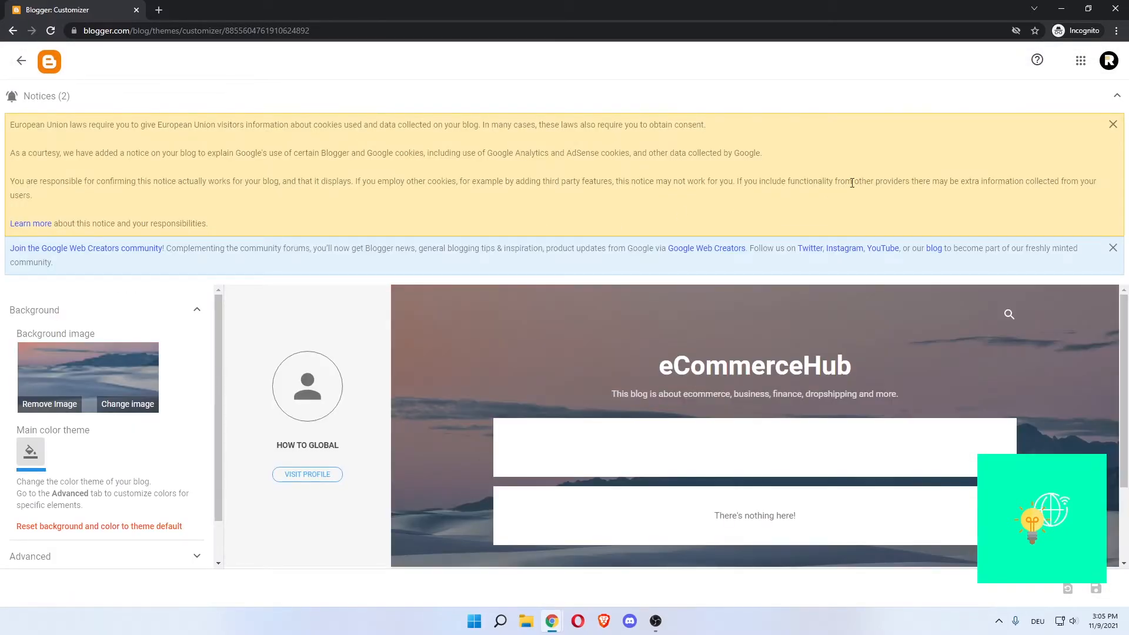
{"action": "left_click", "coordinate": [1117, 97]}
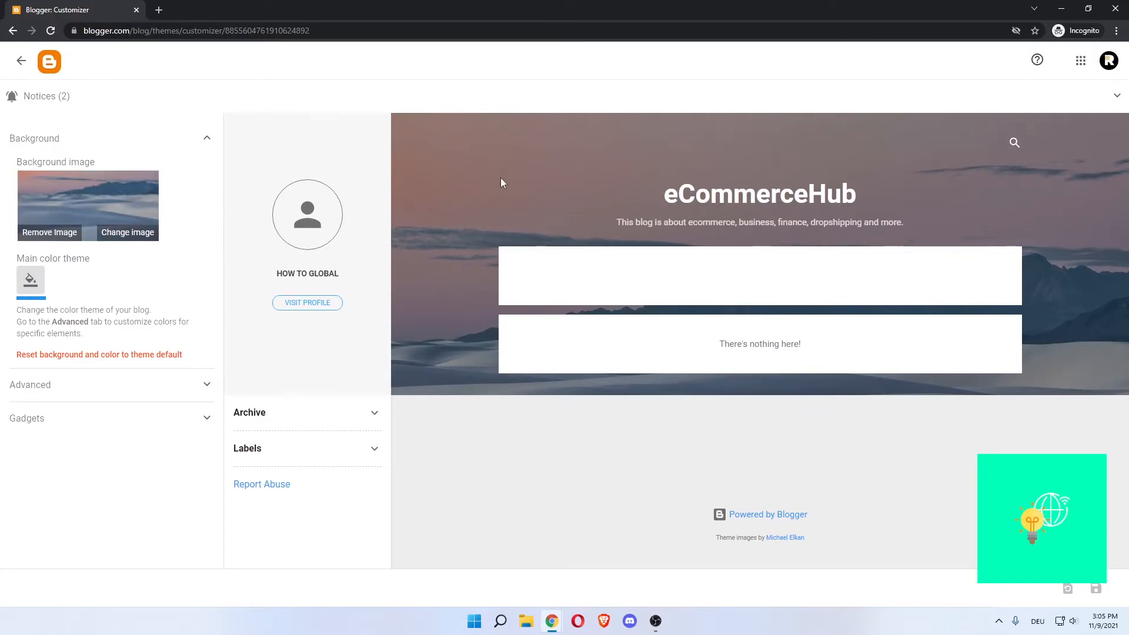
{"action": "left_click", "coordinate": [139, 234]}
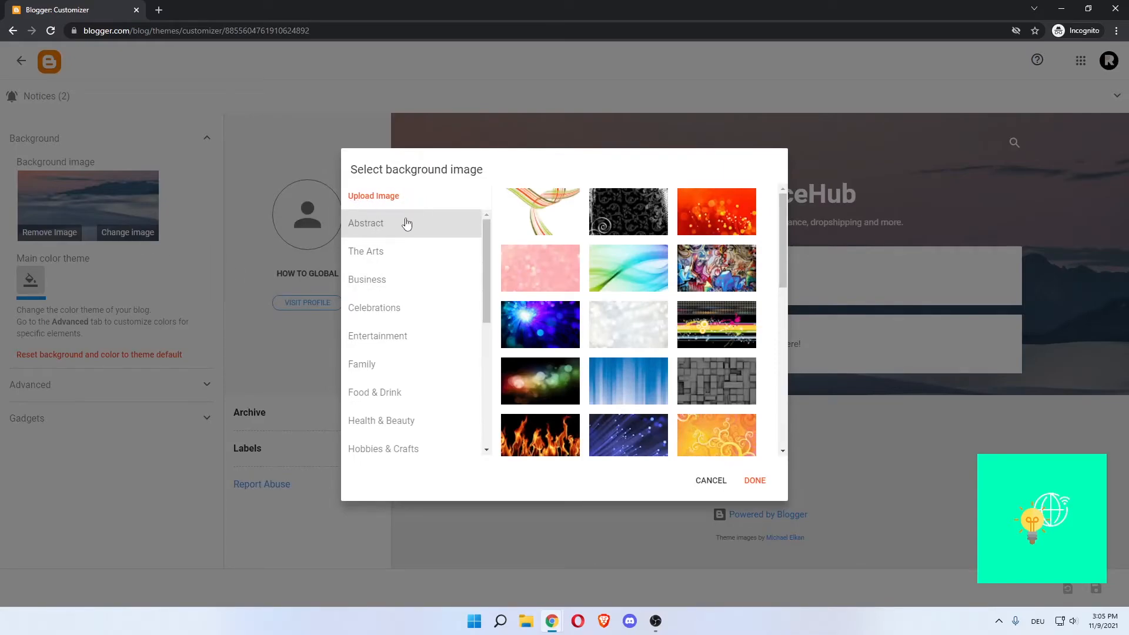
{"action": "left_click", "coordinate": [396, 250]}
{"action": "left_click", "coordinate": [391, 280]}
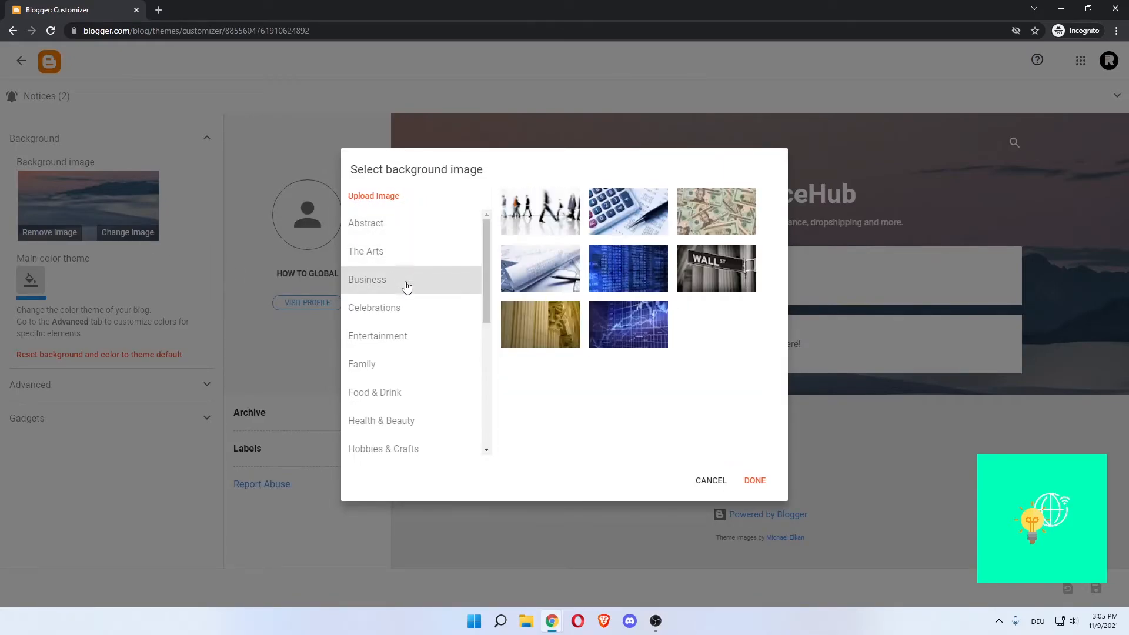
{"action": "left_click", "coordinate": [636, 335]}
{"action": "left_click", "coordinate": [755, 481]}
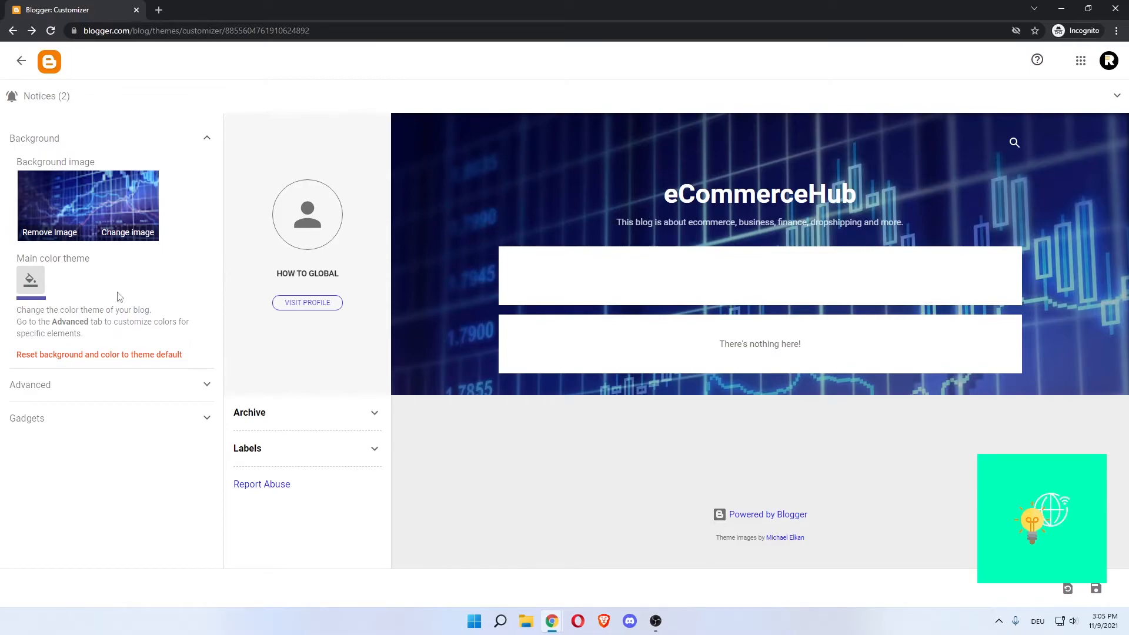
Step: Change the blog's main color theme to dark green
{"action": "left_click", "coordinate": [33, 286]}
{"action": "left_click", "coordinate": [414, 367]}
{"action": "left_click", "coordinate": [31, 283]}
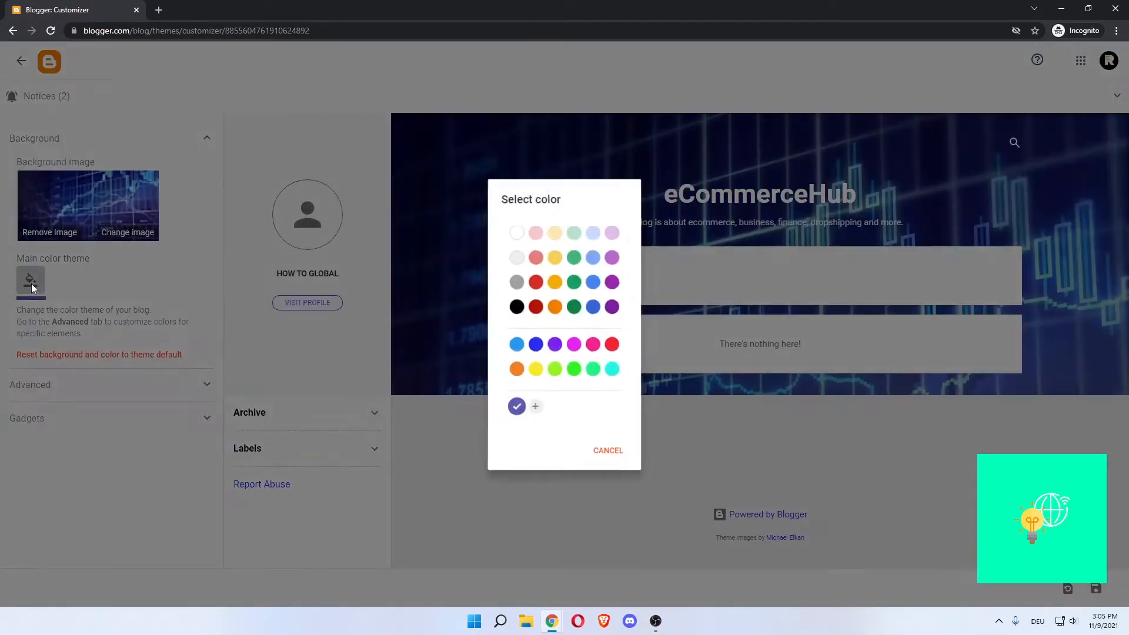
{"action": "left_click", "coordinate": [574, 305]}
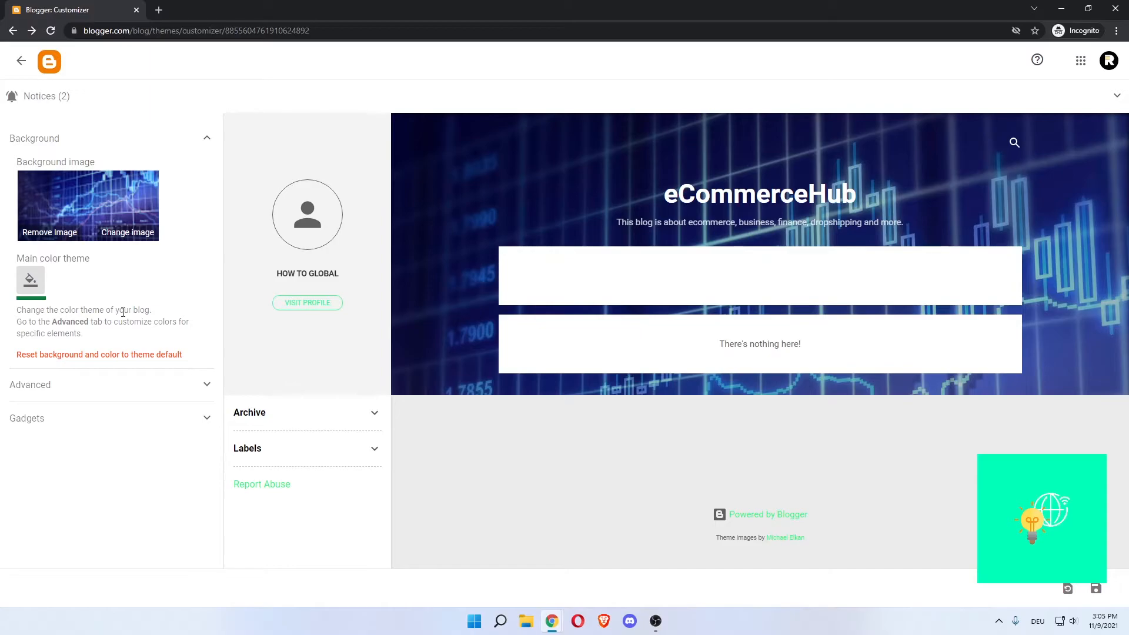
Step: Set the Page Text font to Impact with a size of 30px in the advanced theme settings
{"action": "left_click", "coordinate": [191, 386]}
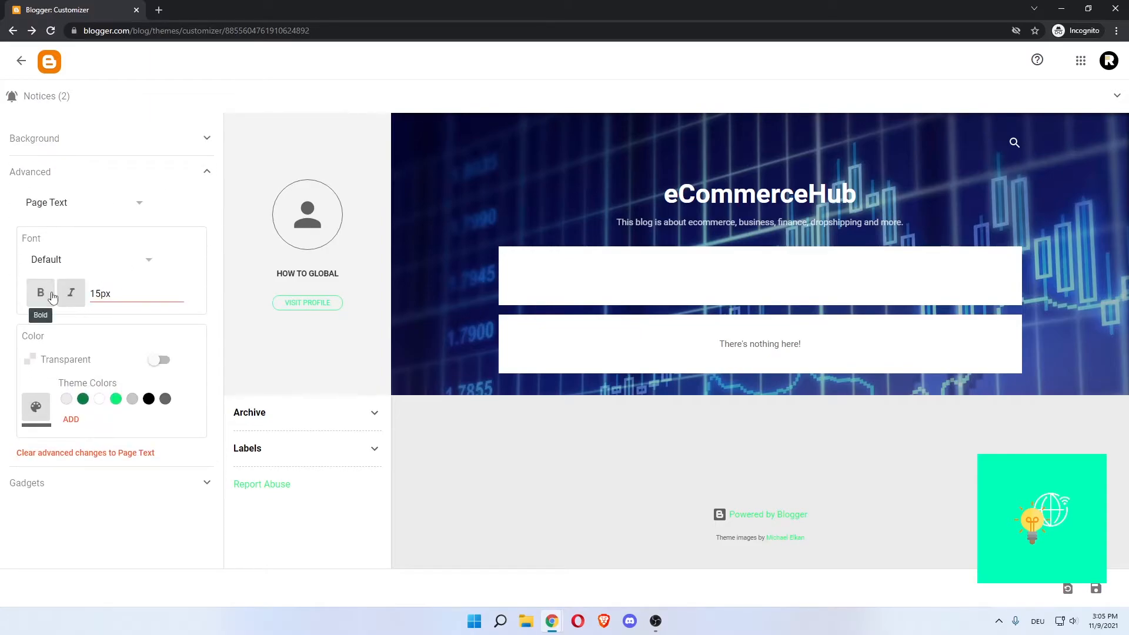
{"action": "left_click", "coordinate": [115, 203]}
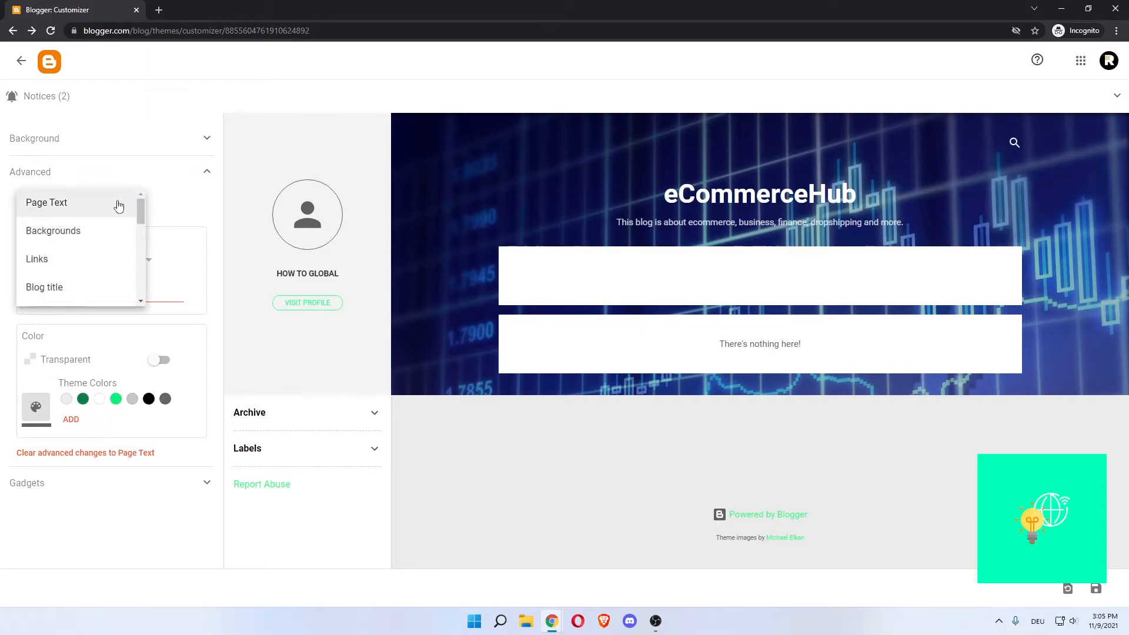
{"action": "scroll", "coordinate": [74, 265], "scroll_direction": "down", "scroll_amount": 3}
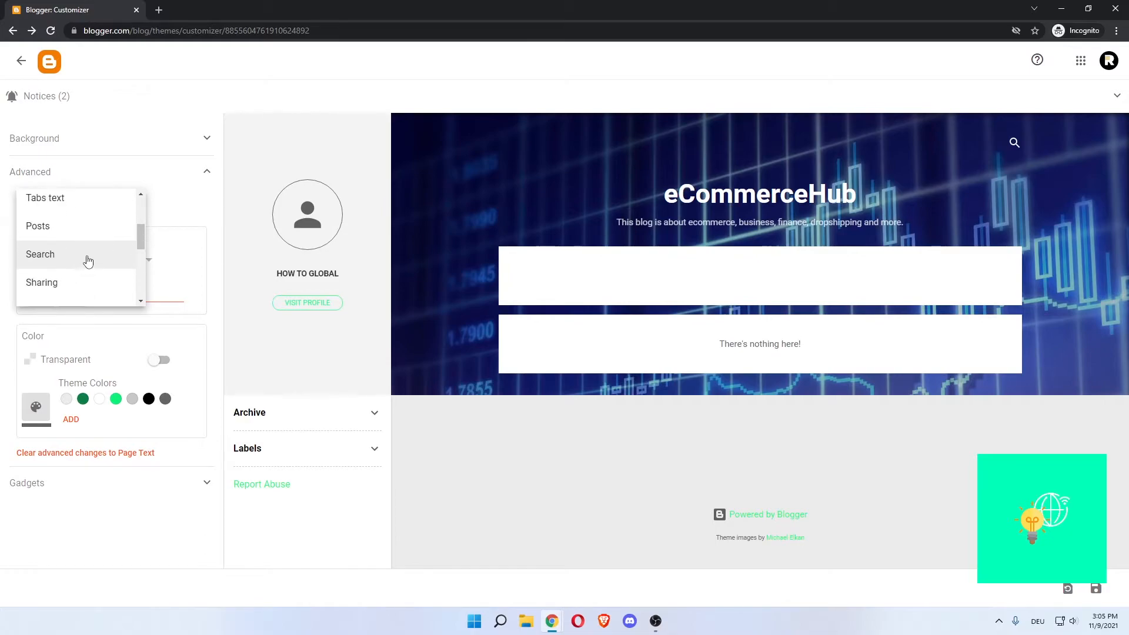
{"action": "left_click", "coordinate": [180, 215]}
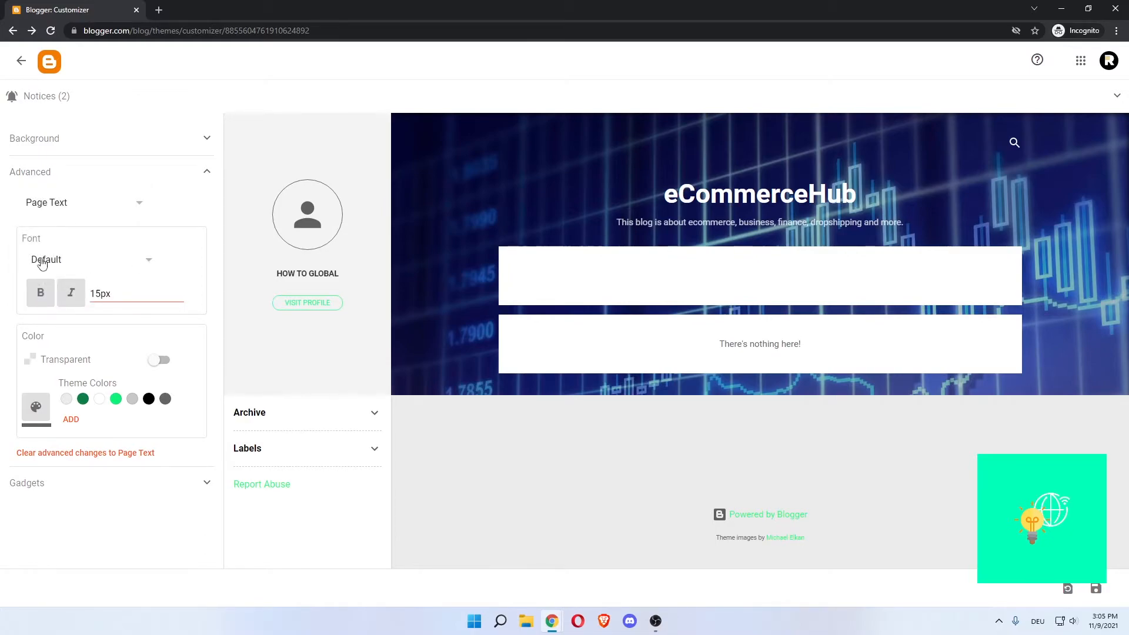
{"action": "left_click", "coordinate": [141, 259]}
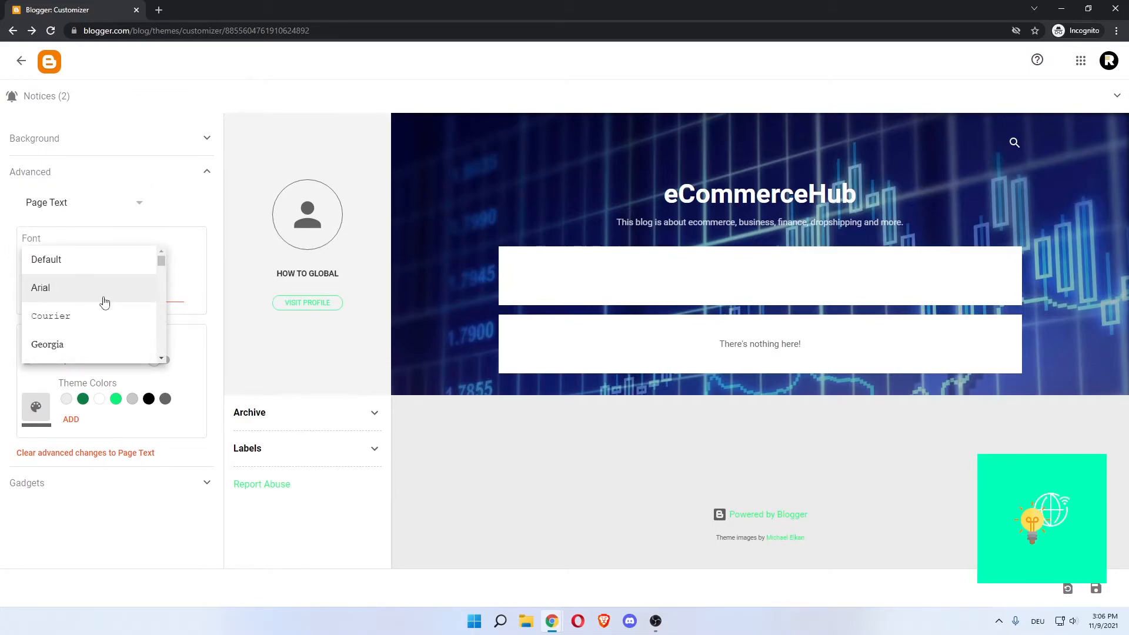
{"action": "scroll", "coordinate": [99, 294], "scroll_direction": "down", "scroll_amount": 2}
{"action": "left_click", "coordinate": [86, 271]}
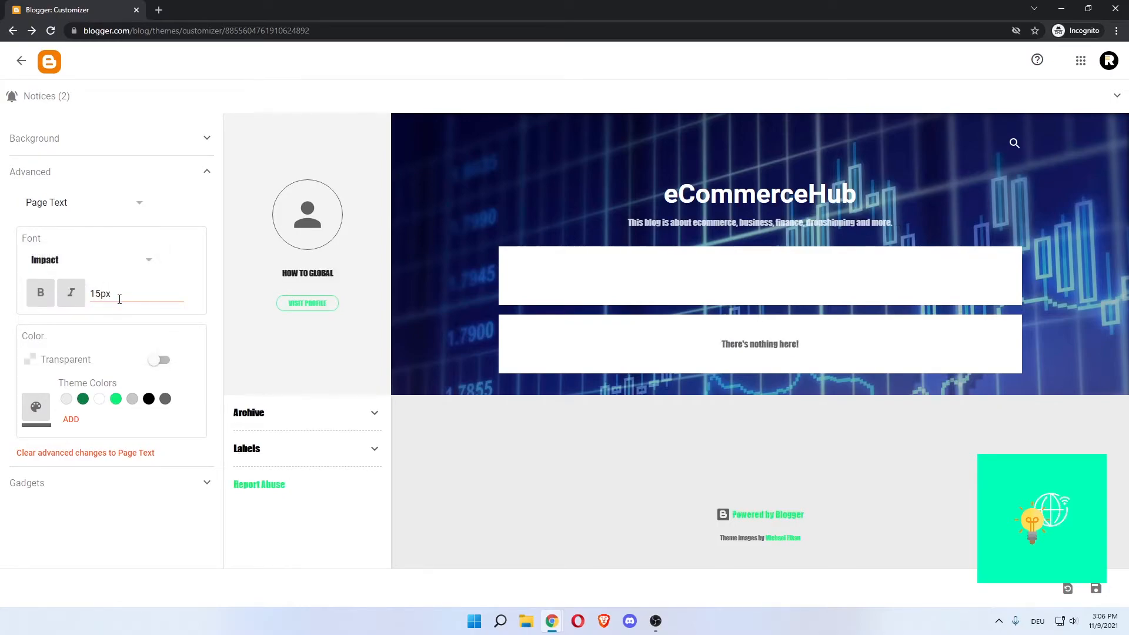
{"action": "left_click", "coordinate": [113, 297]}
{"action": "left_click_drag", "start_coordinate": [98, 295], "coordinate": [90, 294]}
{"action": "type", "text": "30"}
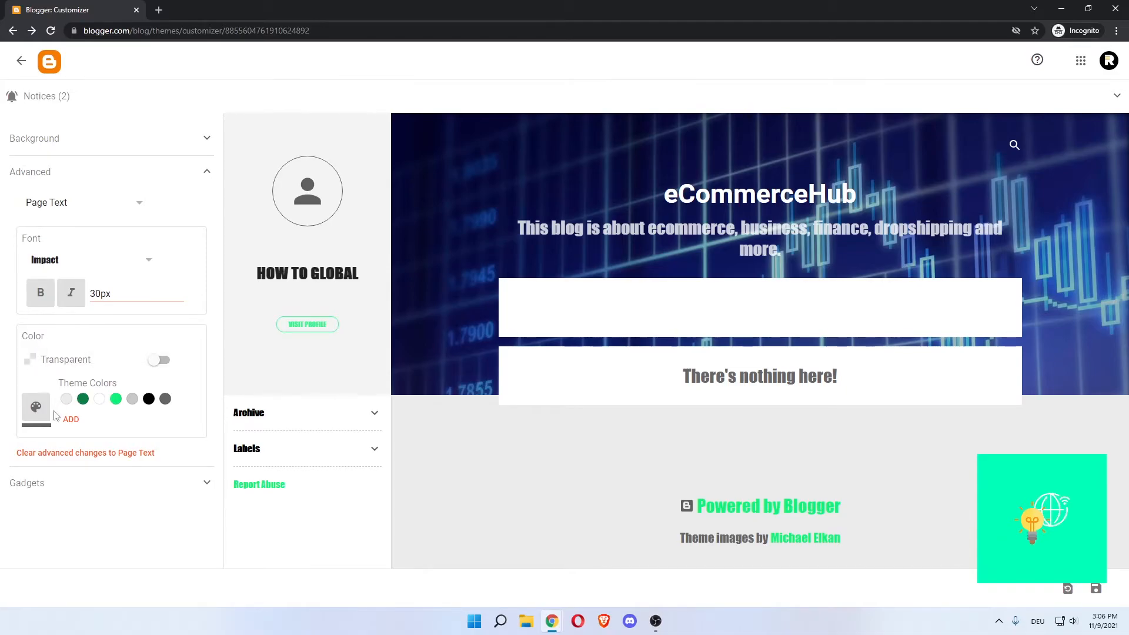
Step: Color the page text bright green from the theme colors, leaving transparency off
{"action": "left_click", "coordinate": [155, 363]}
{"action": "left_click", "coordinate": [154, 365]}
{"action": "left_click", "coordinate": [83, 403]}
{"action": "left_click", "coordinate": [115, 405]}
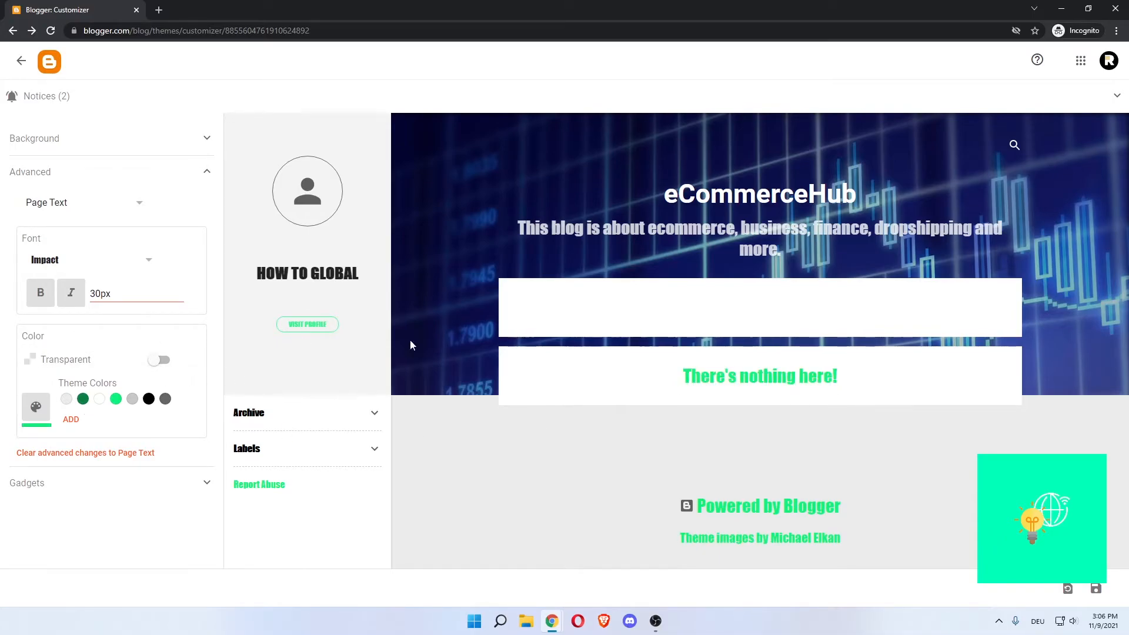
Step: Turn on the Pages gadget so the blog displays its list of stand-alone pages
{"action": "left_click", "coordinate": [32, 483]}
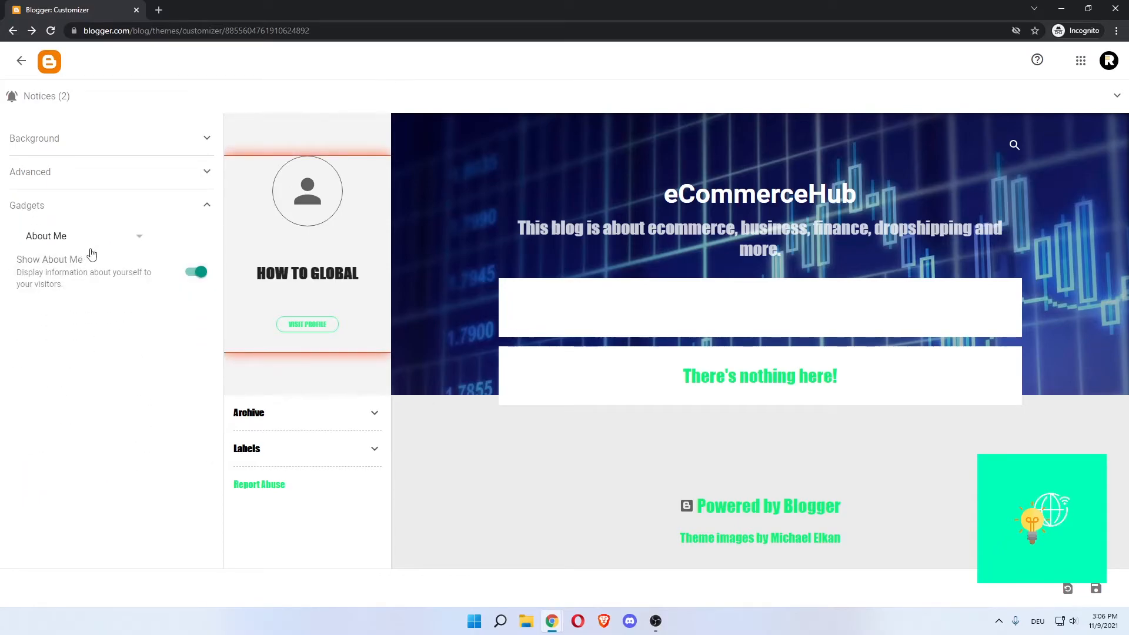
{"action": "left_click", "coordinate": [137, 244]}
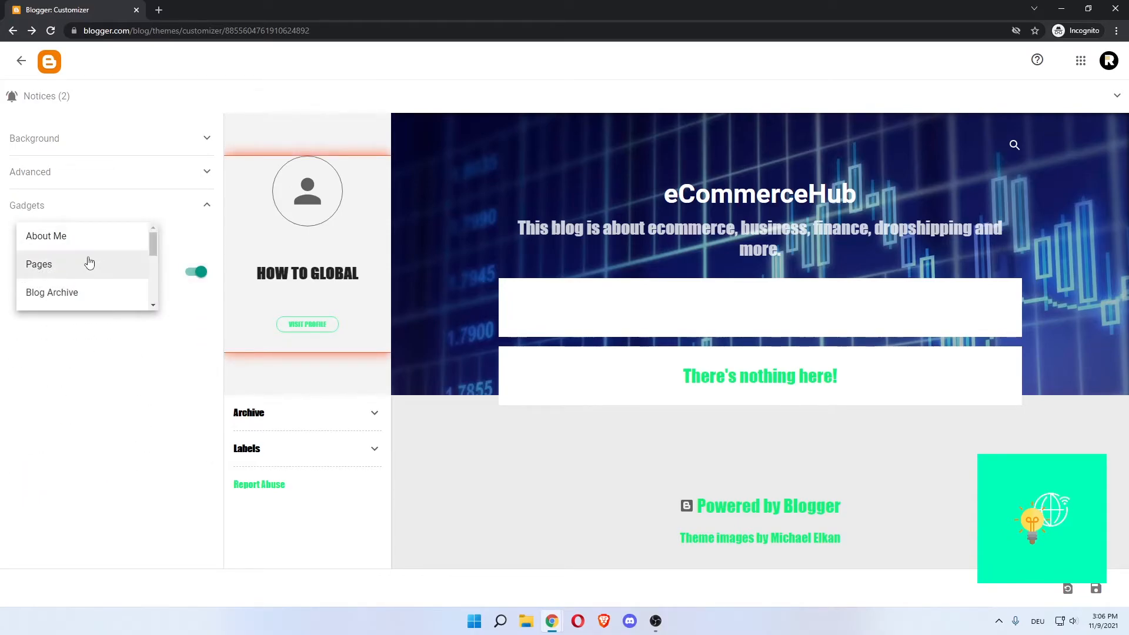
{"action": "left_click", "coordinate": [88, 259]}
{"action": "left_click", "coordinate": [193, 277]}
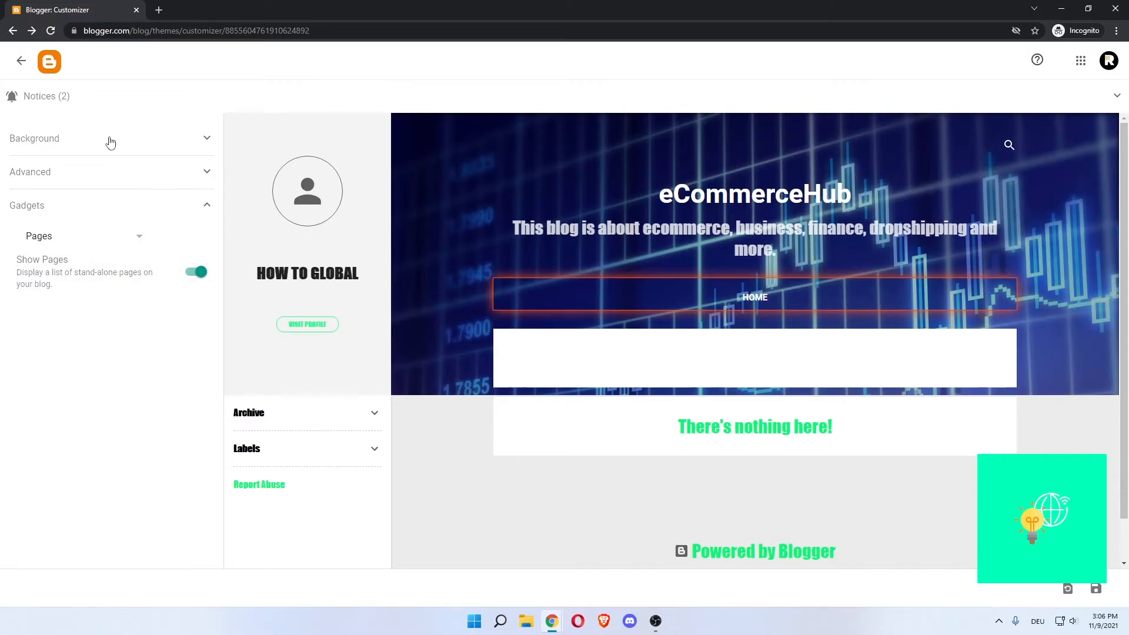
{"action": "scroll", "coordinate": [497, 292], "scroll_direction": "down", "scroll_amount": 2}
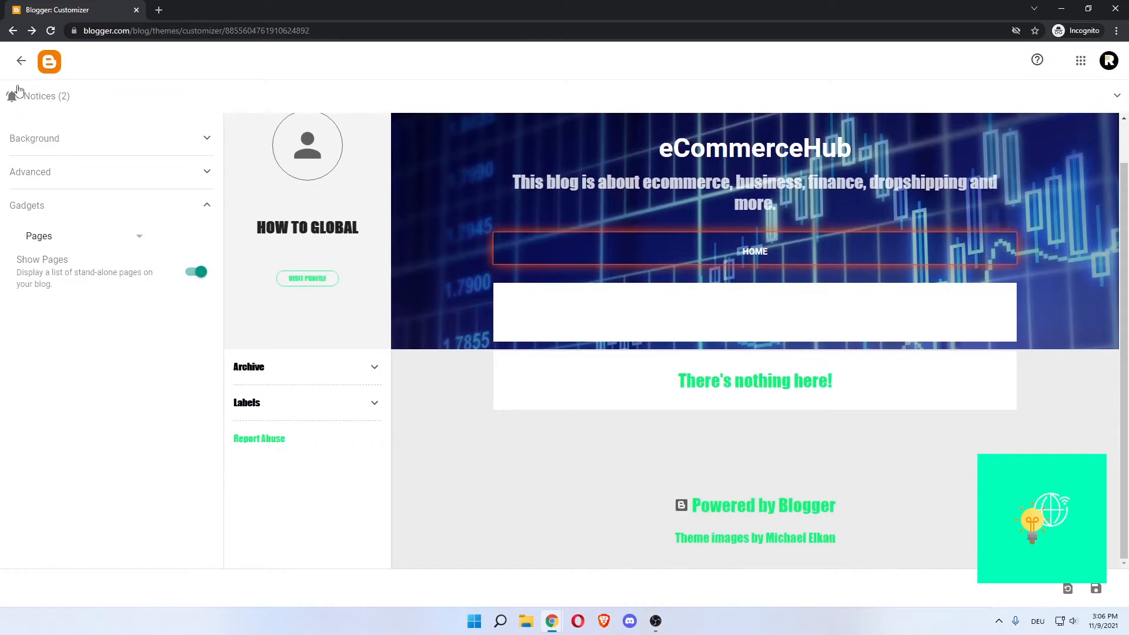
Step: Save the theme customizations and return to the blog's Theme page
{"action": "left_click", "coordinate": [21, 61]}
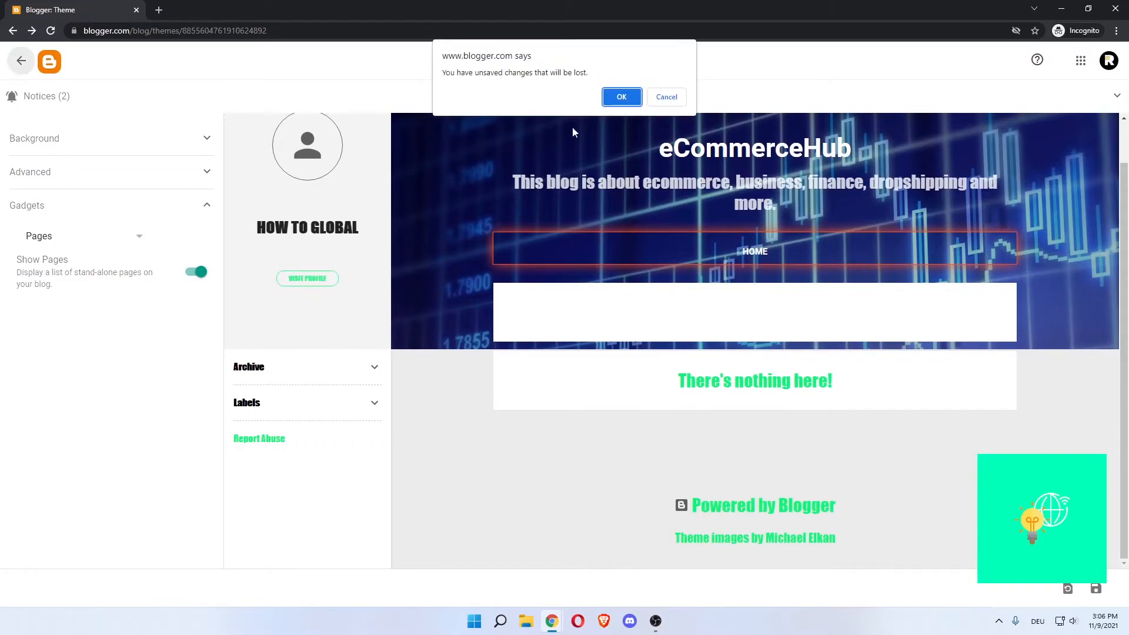
{"action": "left_click", "coordinate": [673, 102]}
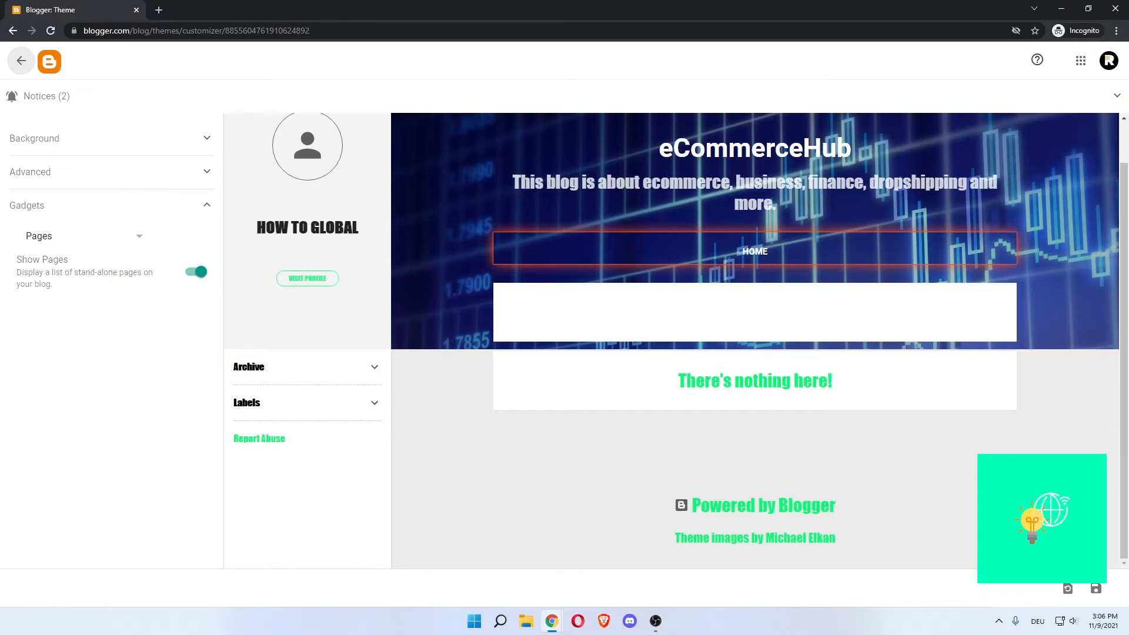
{"action": "left_click", "coordinate": [1096, 590]}
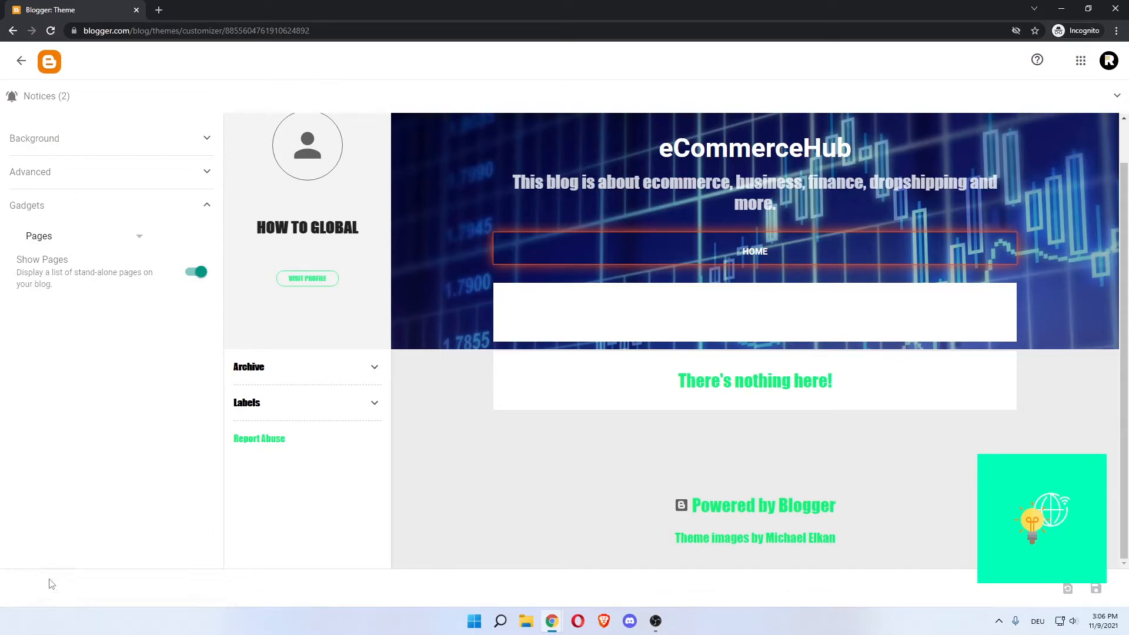
{"action": "left_click", "coordinate": [22, 61]}
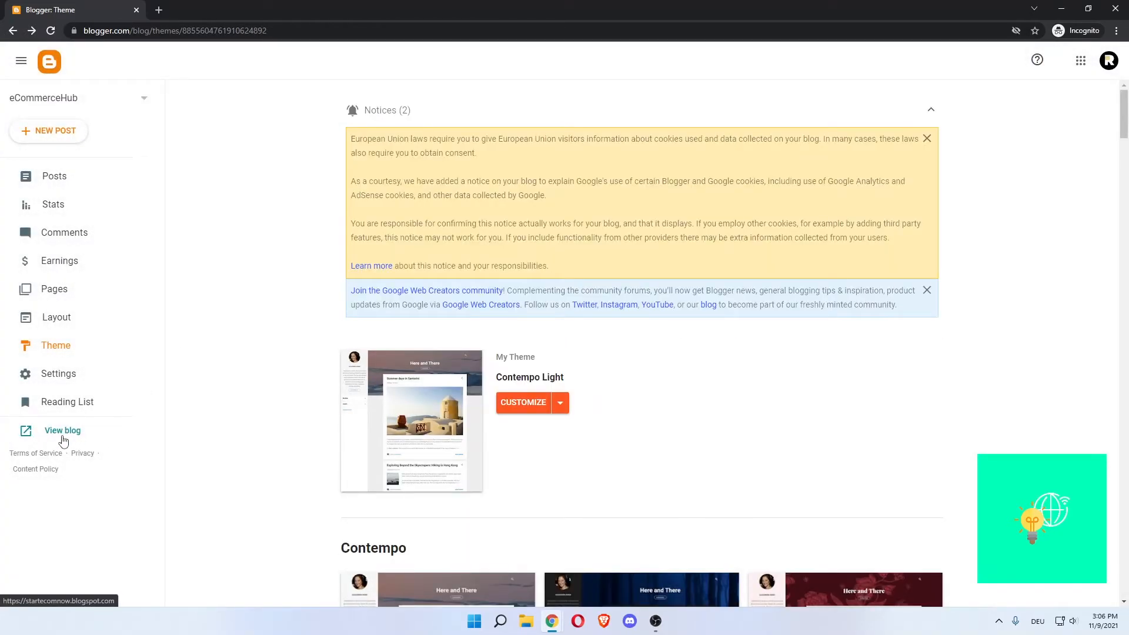
Step: View the live blog, examine how readable the header description is over the background image, and close the blog page
{"action": "left_click", "coordinate": [81, 435]}
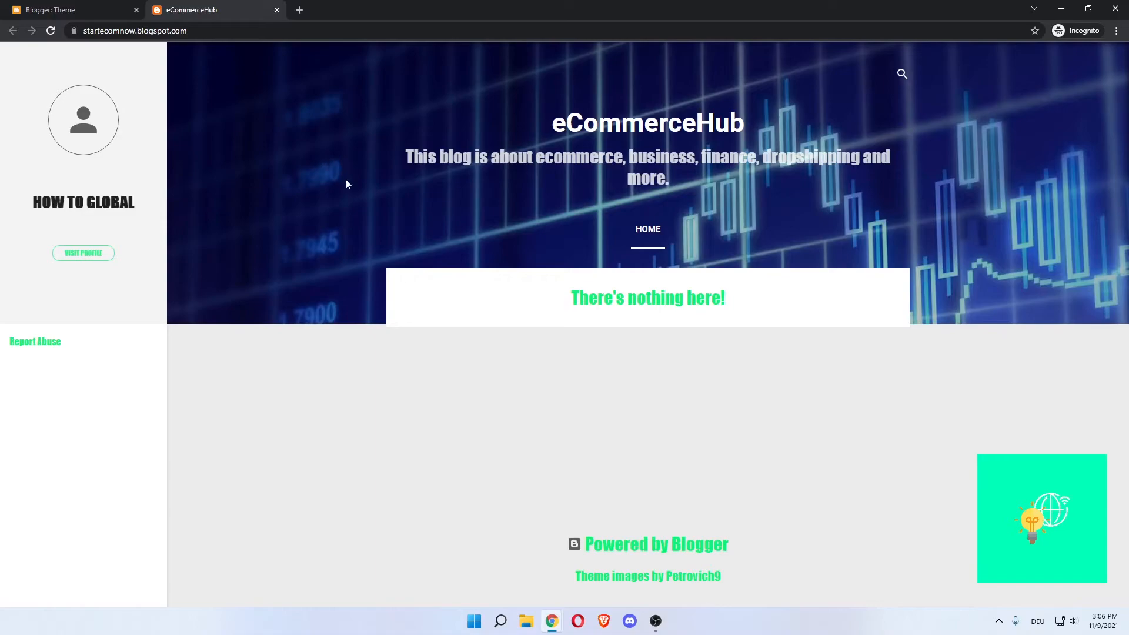
{"action": "left_click_drag", "start_coordinate": [406, 158], "coordinate": [905, 177]}
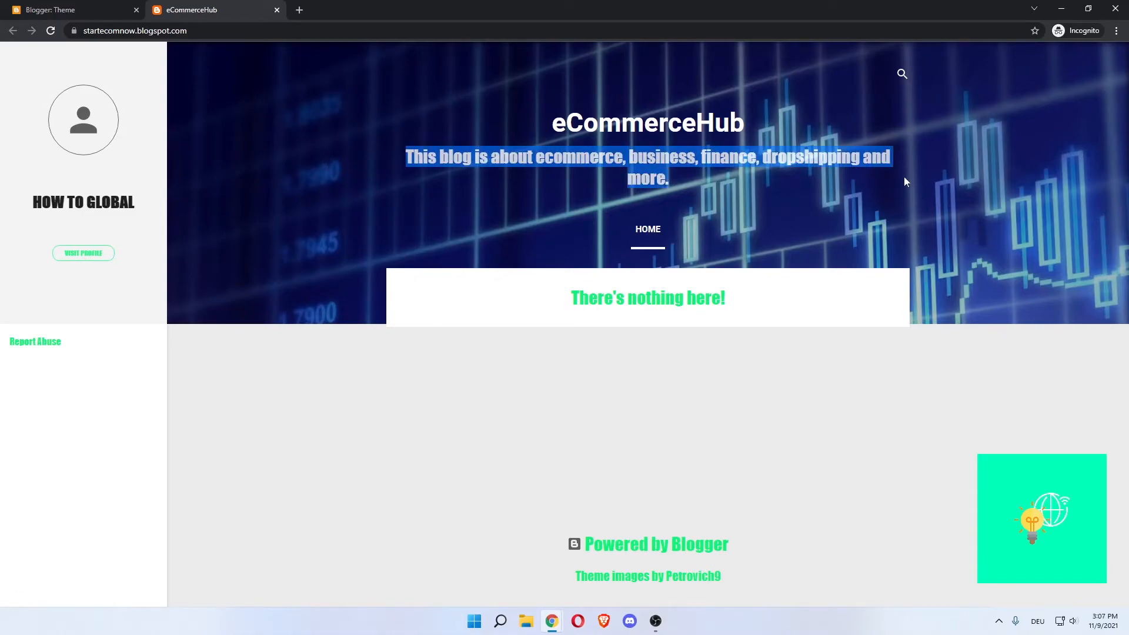
{"action": "left_click", "coordinate": [904, 176]}
{"action": "left_click_drag", "start_coordinate": [420, 160], "coordinate": [908, 170]}
{"action": "left_click", "coordinate": [539, 157]}
{"action": "left_click_drag", "start_coordinate": [648, 158], "coordinate": [858, 159]}
{"action": "left_click", "coordinate": [749, 180]}
{"action": "left_click_drag", "start_coordinate": [517, 156], "coordinate": [735, 158]}
{"action": "left_click", "coordinate": [686, 183]}
{"action": "left_click_drag", "start_coordinate": [673, 186], "coordinate": [650, 157]}
{"action": "left_click", "coordinate": [485, 156]}
{"action": "left_click", "coordinate": [652, 158]}
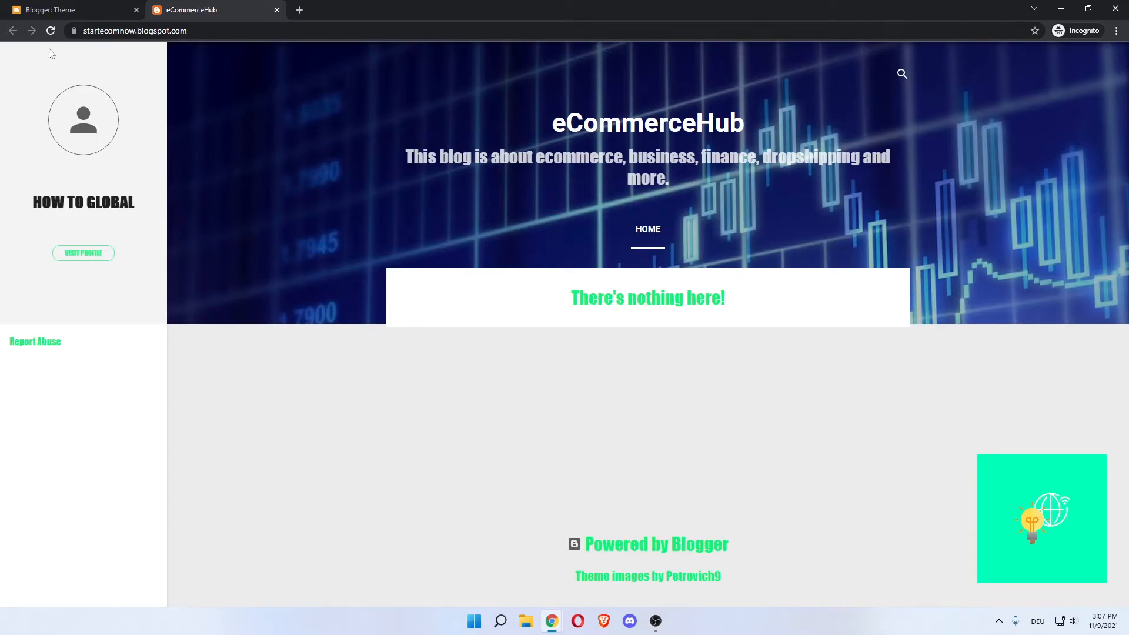
{"action": "left_click", "coordinate": [43, 17]}
{"action": "left_click", "coordinate": [277, 10]}
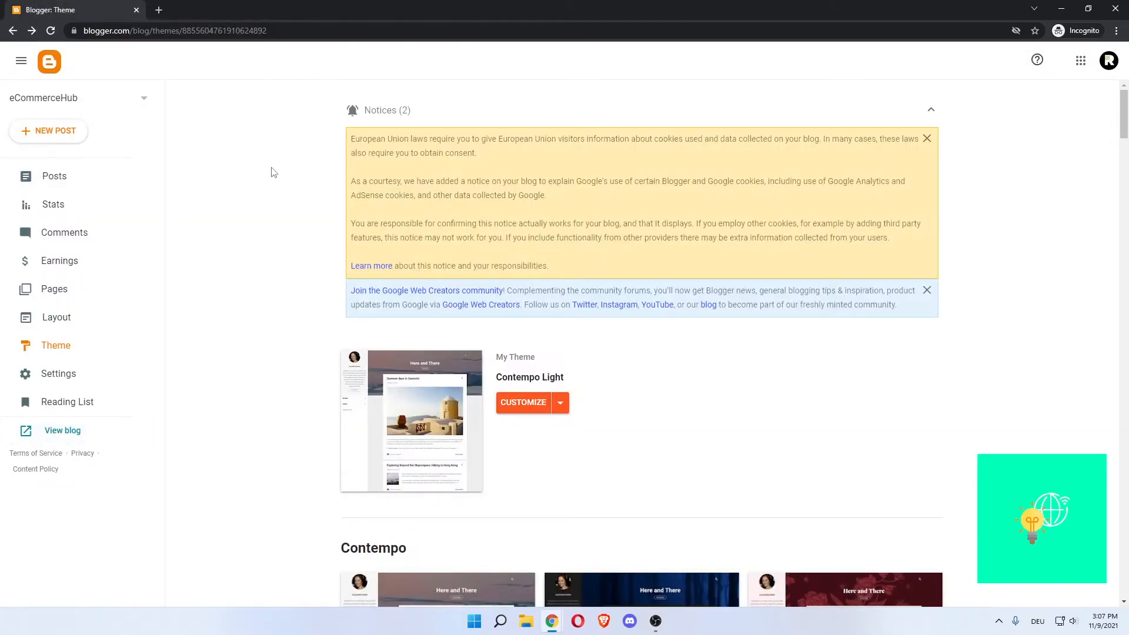
Step: Create a new post titled "Boost Up Your Turnover and Sales with Mobile Payments"
{"action": "left_click", "coordinate": [57, 137]}
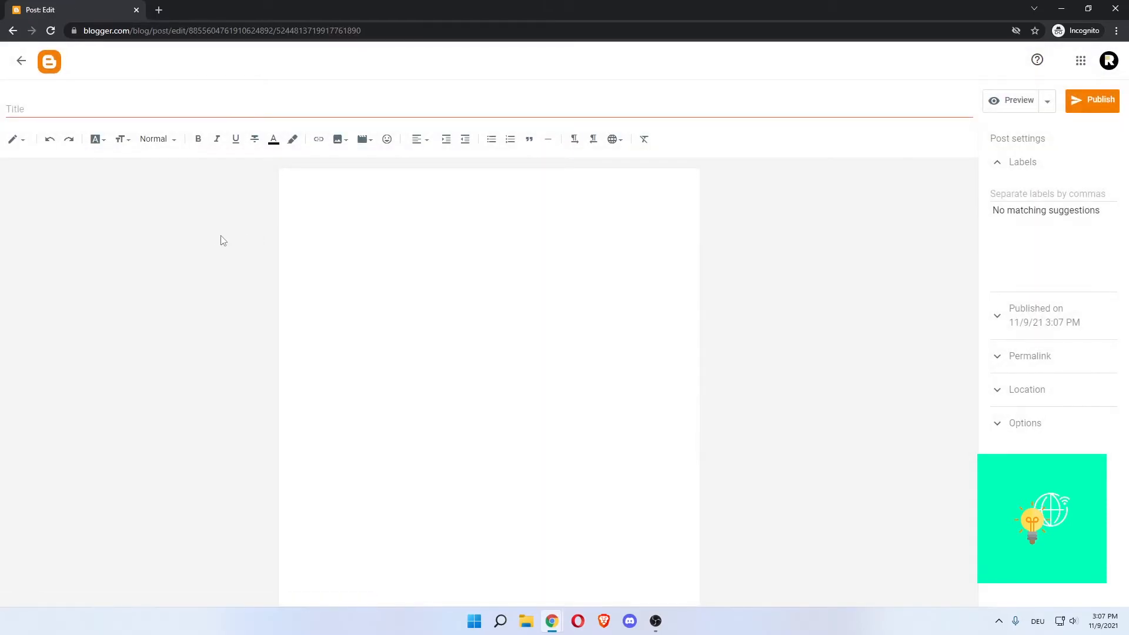
{"action": "left_click", "coordinate": [380, 201]}
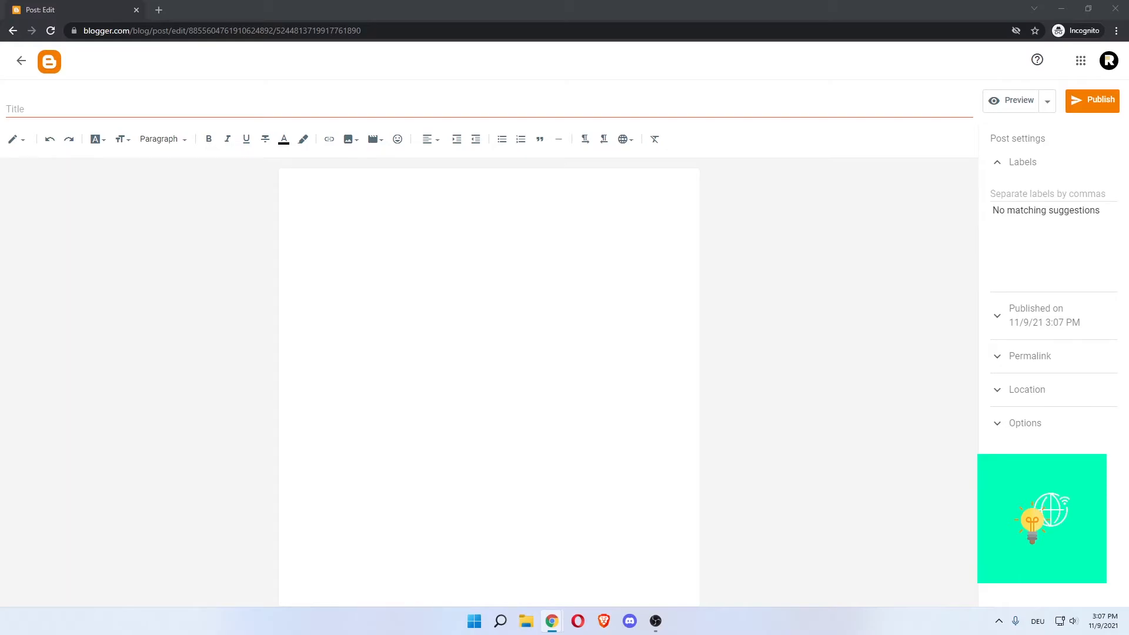
{"action": "left_click", "coordinate": [41, 109]}
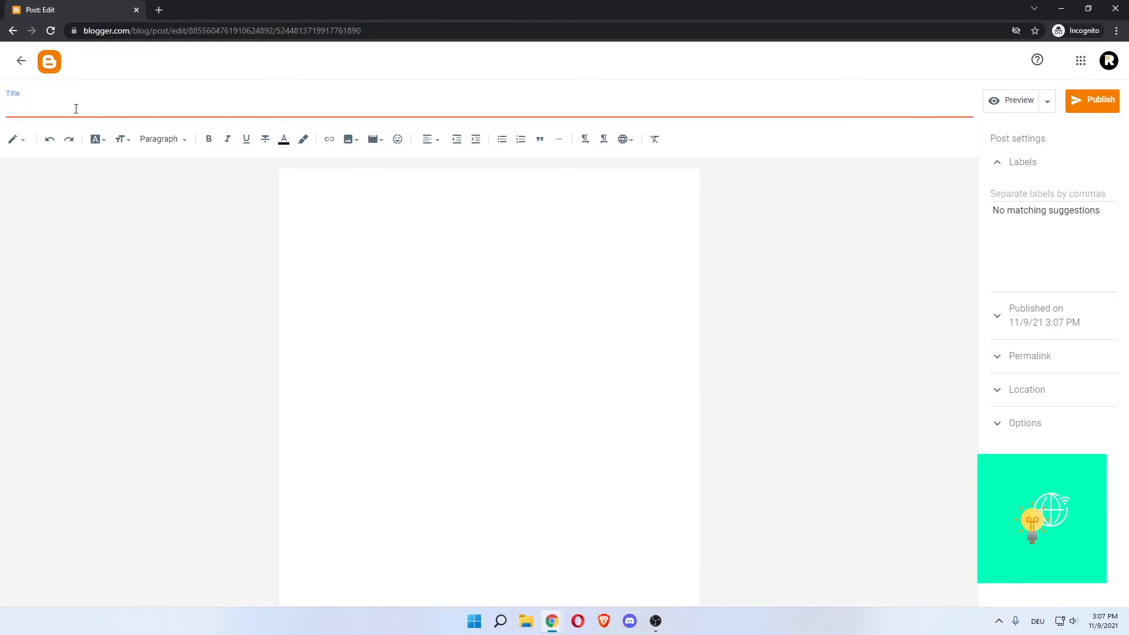
{"action": "type", "text": "Boost Up Your Turnover and Sales with Mobile Payments"}
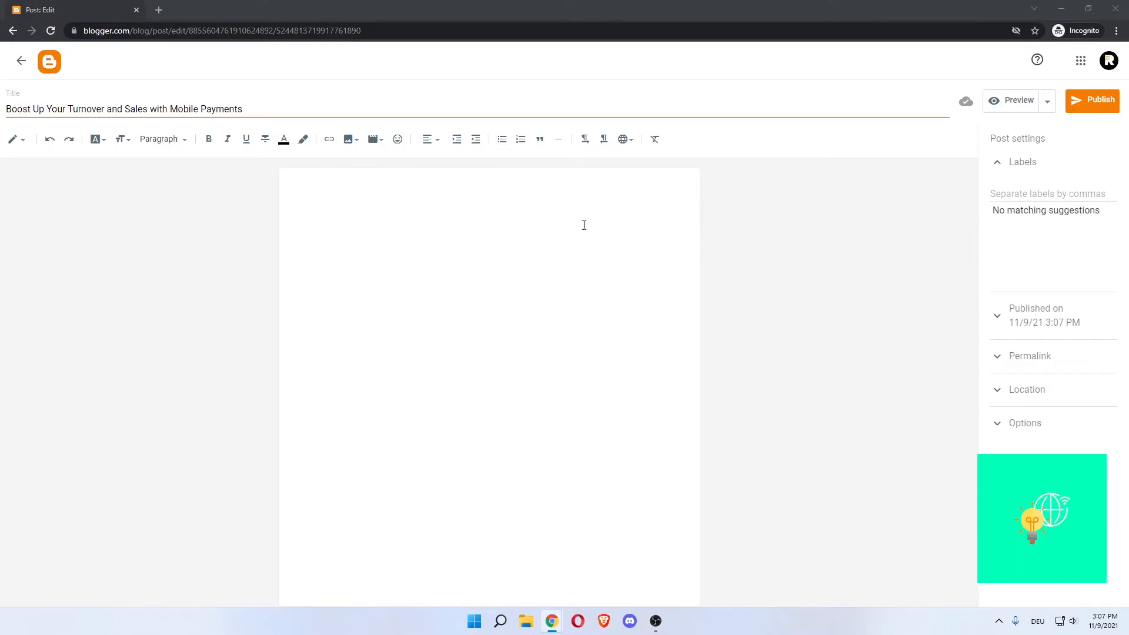
Step: Paste the copied mobile payments article into the post body and go back to its beginning
{"action": "left_click", "coordinate": [474, 242]}
{"action": "key", "text": "ctrl+v"}
{"action": "scroll", "coordinate": [473, 296], "scroll_direction": "up", "scroll_amount": 3}
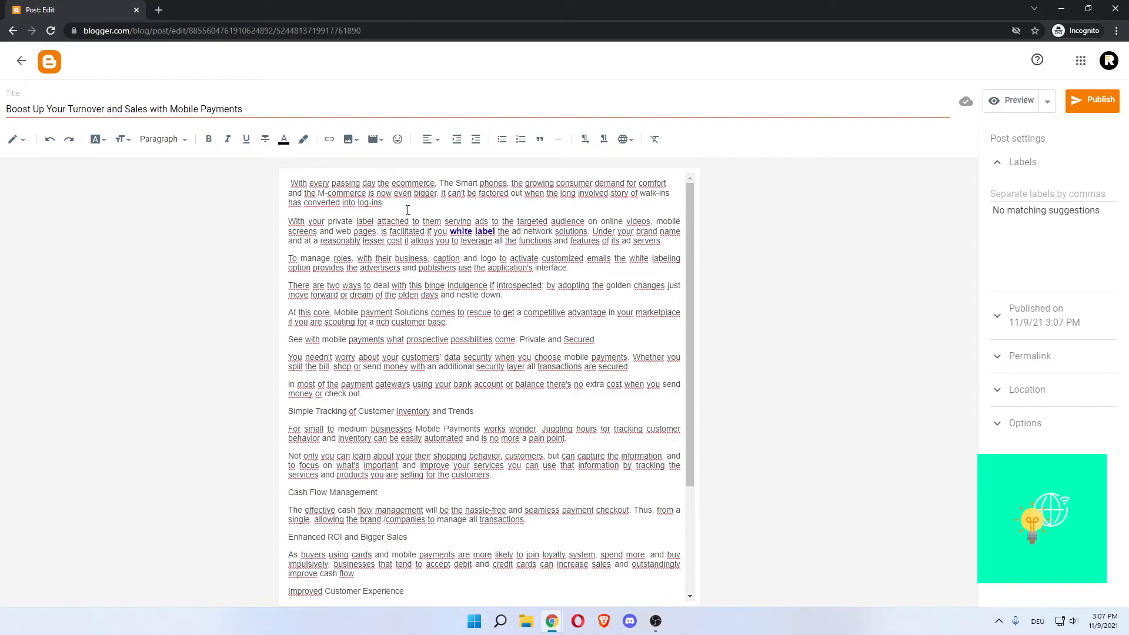
Step: Look at the available sources for inserting images and videos into the post, closing both lists without choosing one
{"action": "left_click", "coordinate": [350, 141]}
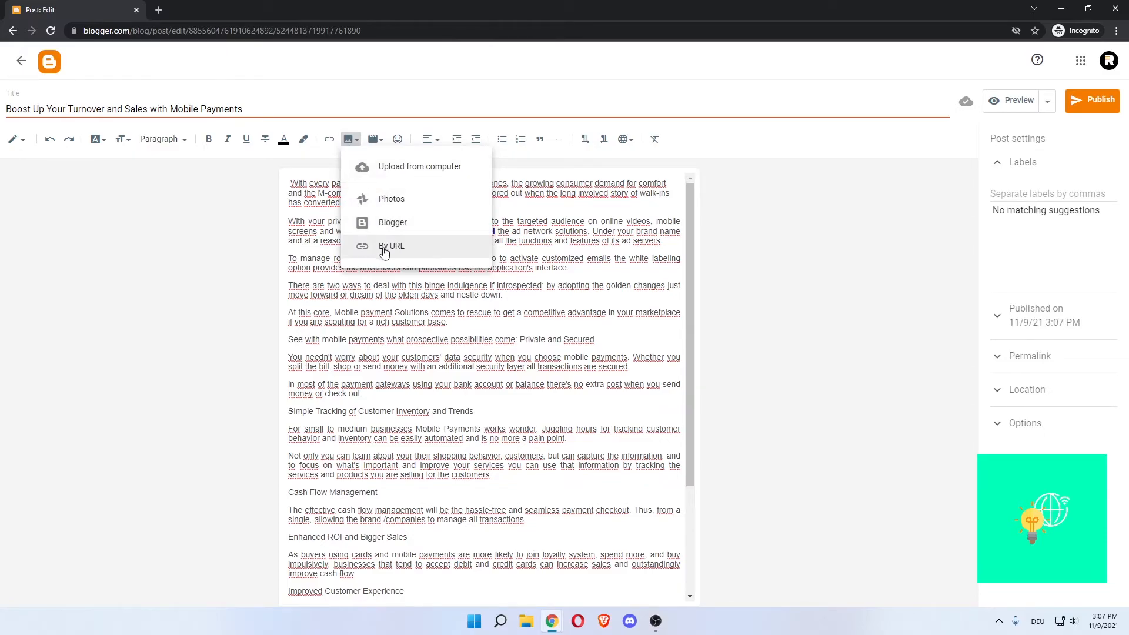
{"action": "left_click", "coordinate": [247, 217]}
{"action": "left_click", "coordinate": [377, 144]}
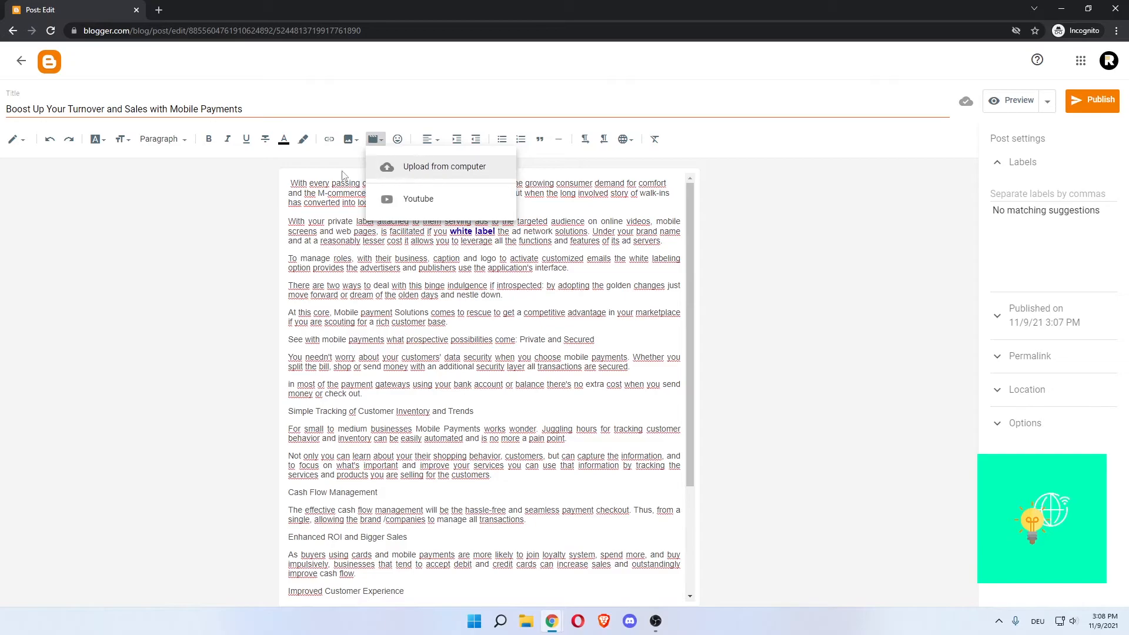
{"action": "left_click", "coordinate": [271, 194]}
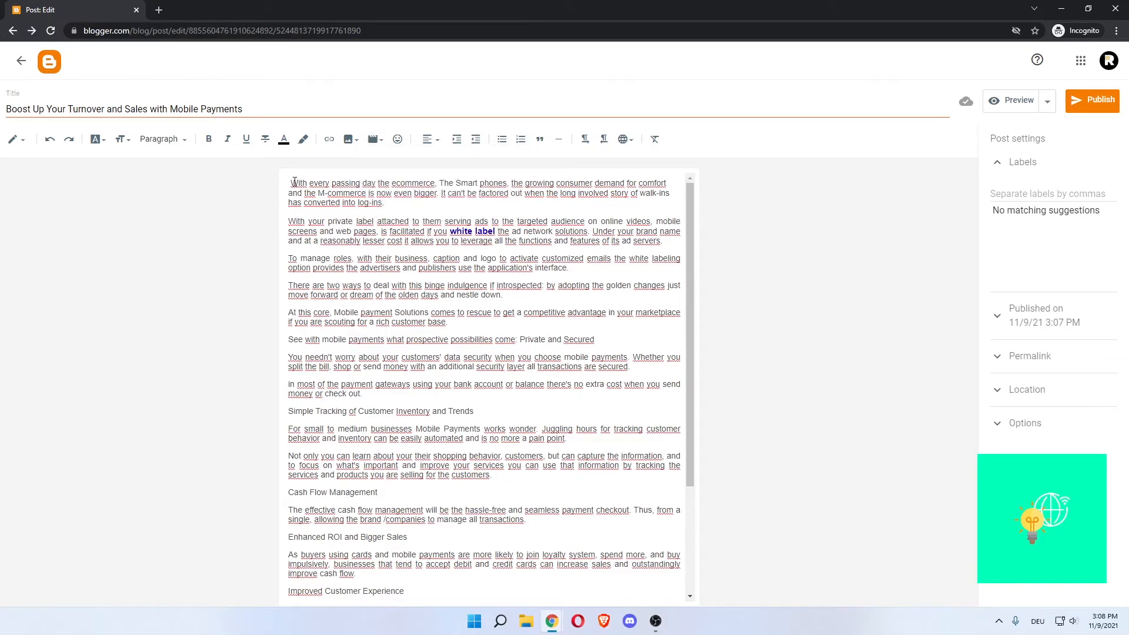
Step: Format the post's opening paragraph as a Subheading and remove the extra space before its first word
{"action": "left_click_drag", "start_coordinate": [307, 182], "coordinate": [461, 202]}
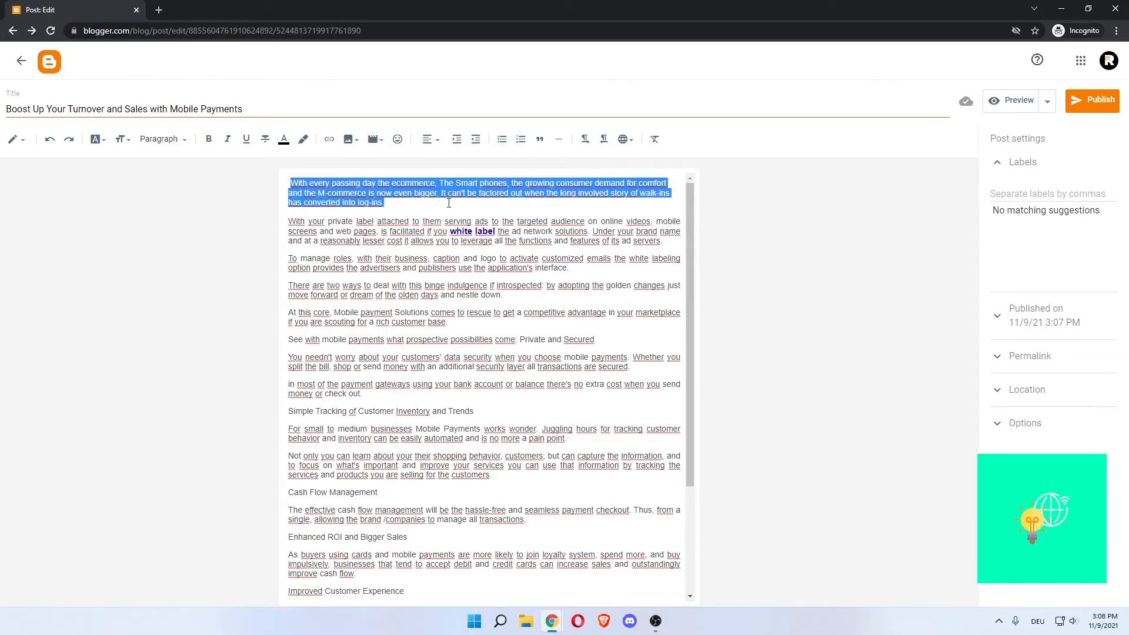
{"action": "left_click", "coordinate": [178, 141]}
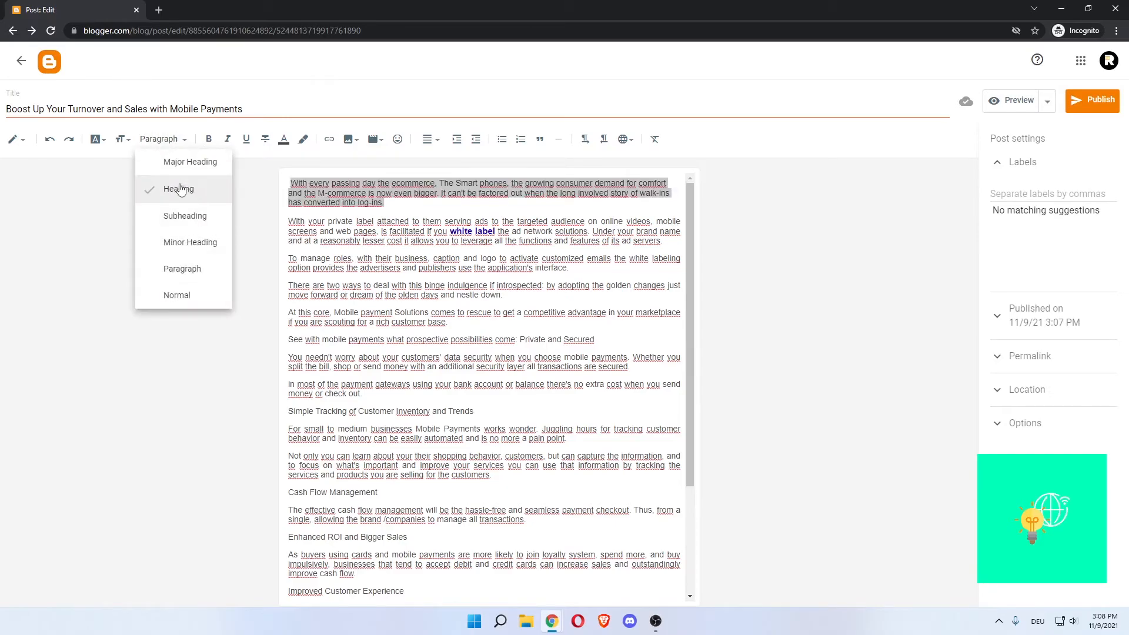
{"action": "left_click", "coordinate": [177, 216]}
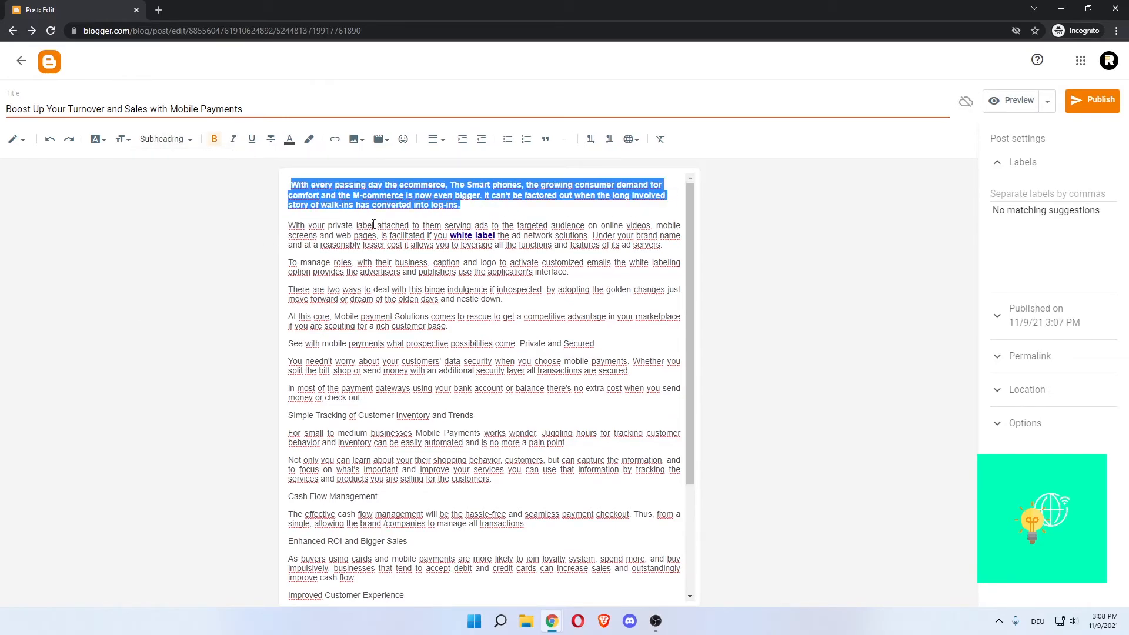
{"action": "left_click", "coordinate": [367, 217]}
{"action": "left_click", "coordinate": [292, 187]}
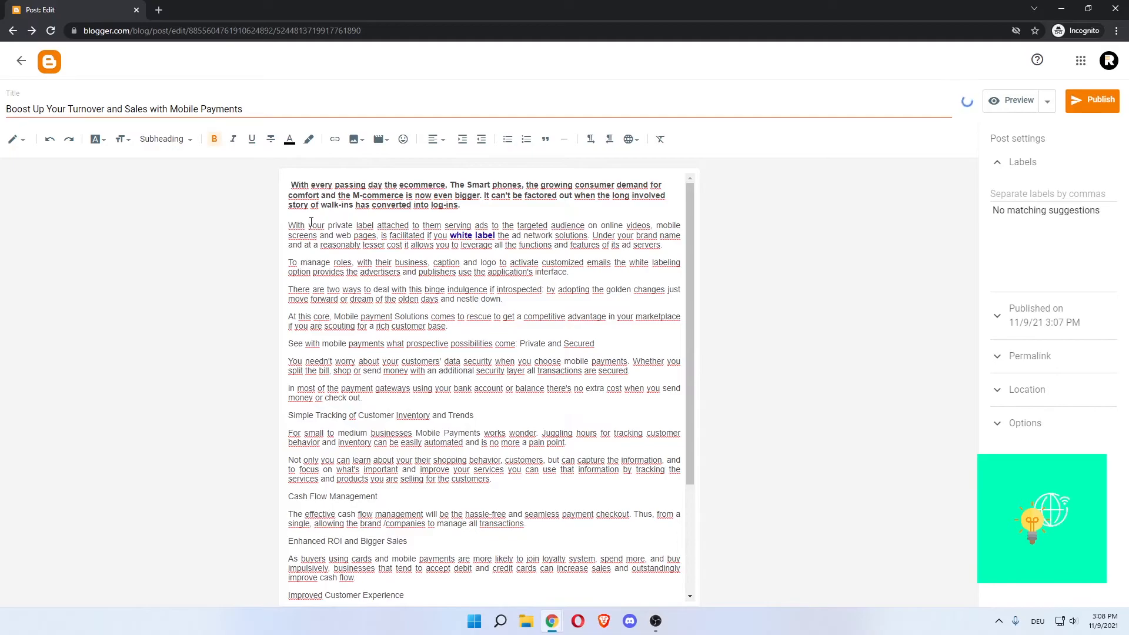
{"action": "left_click_drag", "start_coordinate": [464, 204], "coordinate": [288, 183]}
{"action": "left_click", "coordinate": [287, 183]}
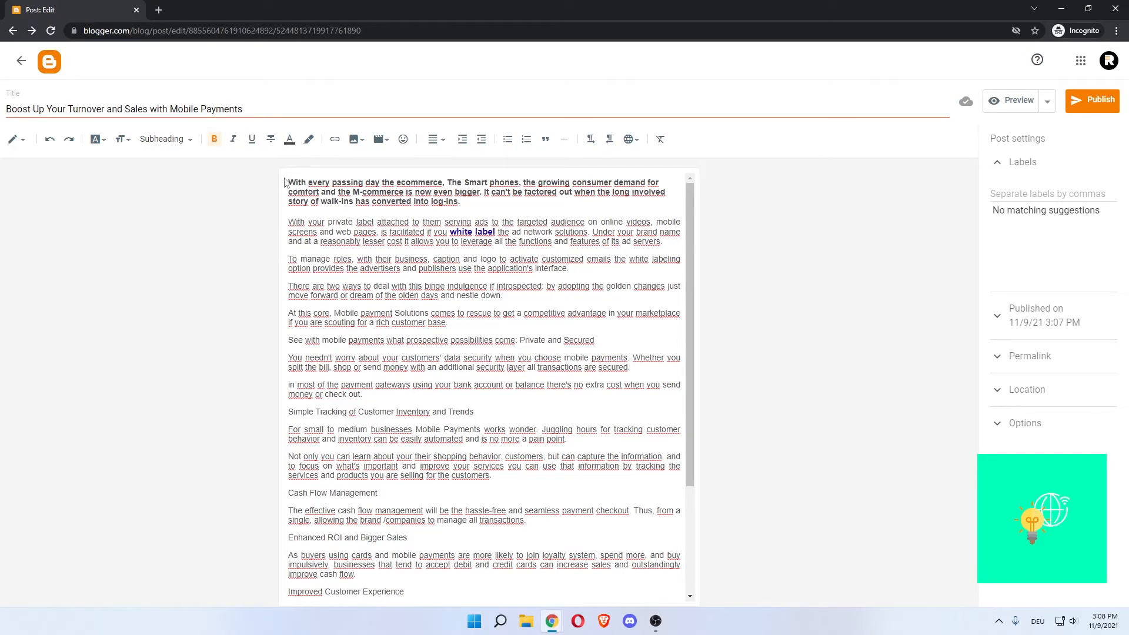
Step: Review the available text styles and look over the opening paragraph and the rest of the article without changing anything
{"action": "left_click", "coordinate": [183, 144]}
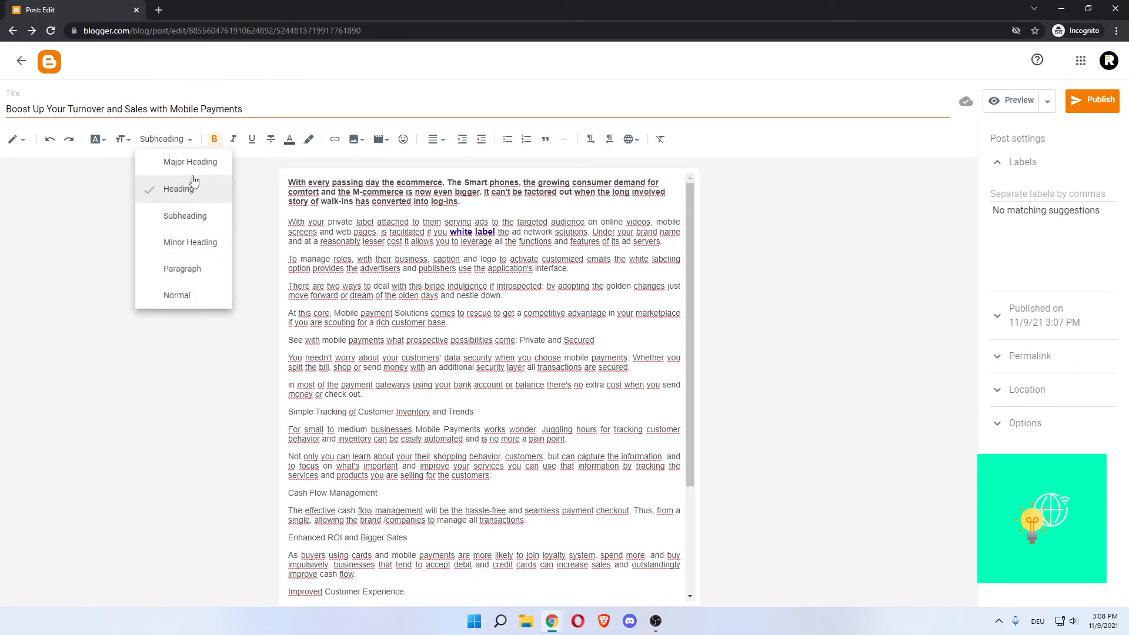
{"action": "left_click", "coordinate": [104, 228]}
{"action": "left_click_drag", "start_coordinate": [467, 210], "coordinate": [300, 184]}
{"action": "left_click", "coordinate": [293, 183]}
{"action": "left_click", "coordinate": [461, 203]}
{"action": "left_click", "coordinate": [300, 184]}
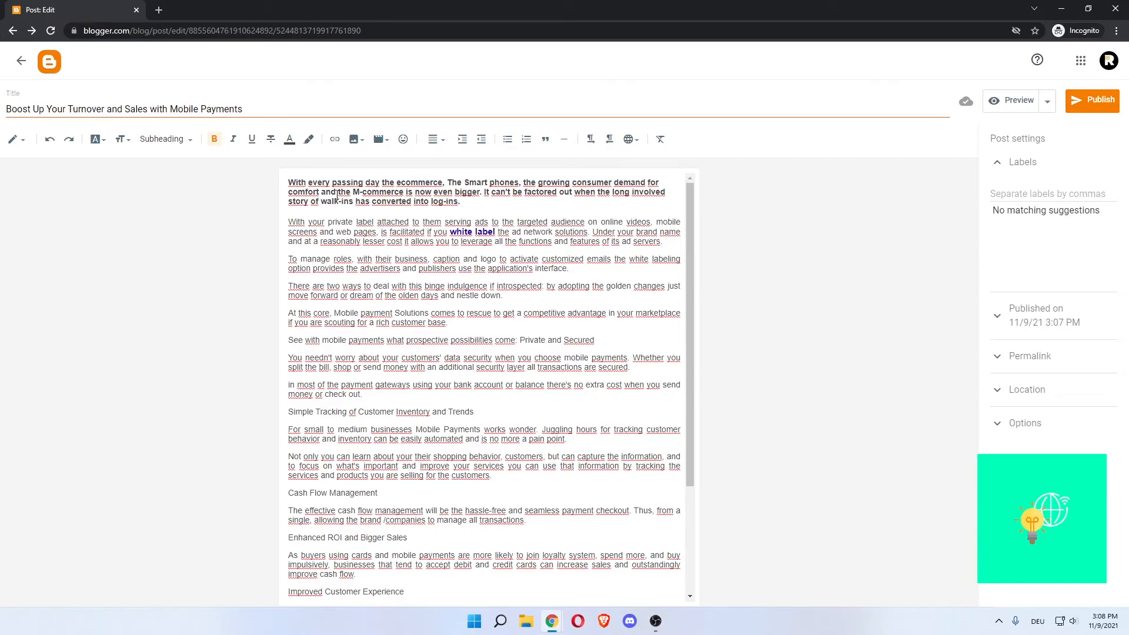
{"action": "scroll", "coordinate": [184, 271], "scroll_direction": "down", "scroll_amount": 4}
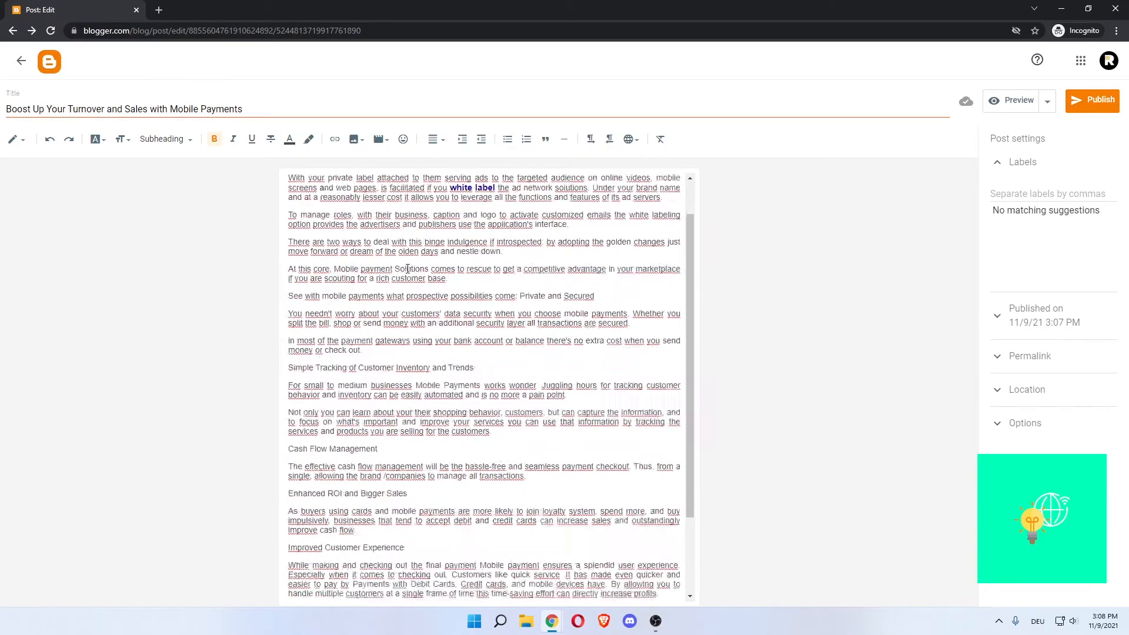
{"action": "scroll", "coordinate": [402, 271], "scroll_direction": "up", "scroll_amount": 4}
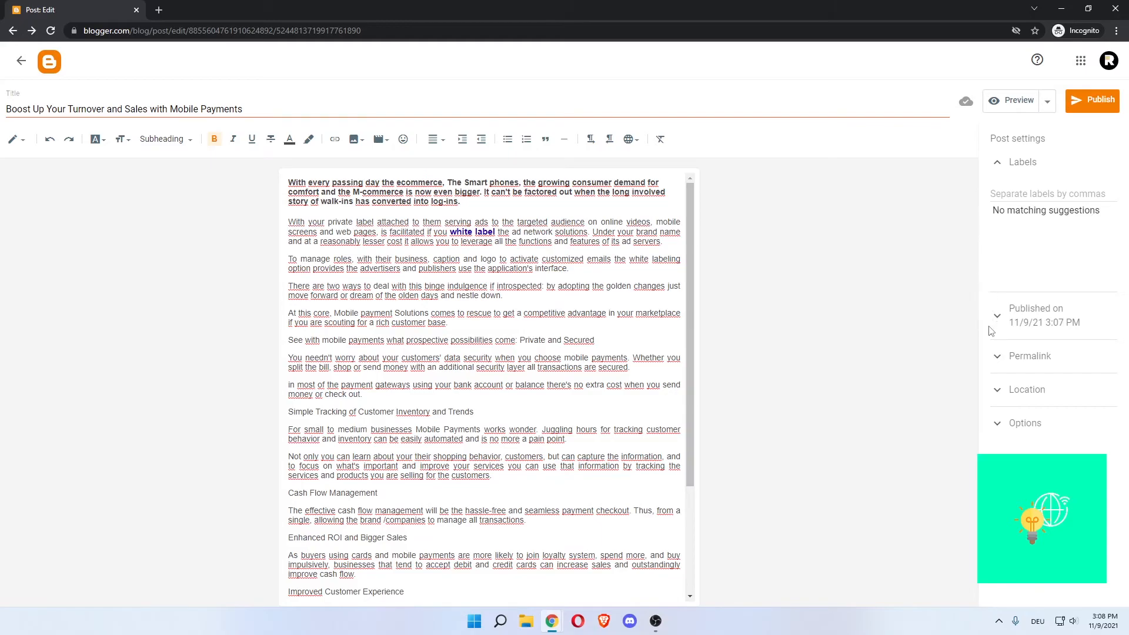
Step: Replace the post's automatic permalink with the custom permalink "boost-ecommerce-sales" and collapse the permalink settings
{"action": "left_click", "coordinate": [995, 355]}
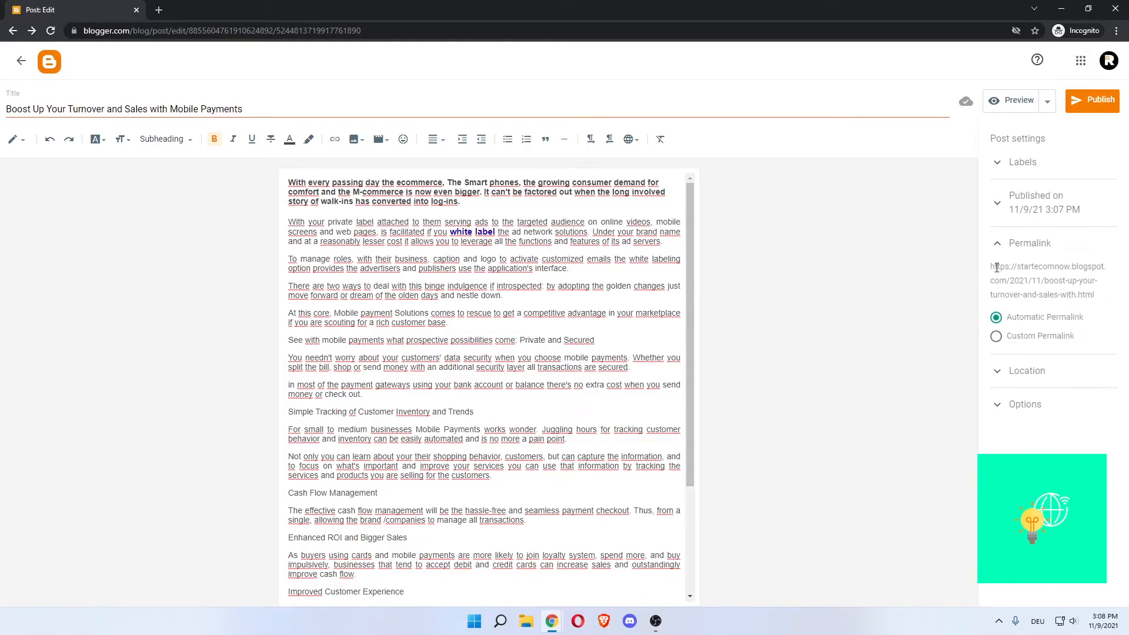
{"action": "mouse_move", "coordinate": [999, 266]}
{"action": "left_mouse_down"}
{"action": "mouse_move", "coordinate": [1088, 268]}
{"action": "mouse_move", "coordinate": [1101, 303]}
{"action": "mouse_move", "coordinate": [992, 268]}
{"action": "left_mouse_up"}
{"action": "left_click", "coordinate": [1100, 303]}
{"action": "left_click", "coordinate": [1012, 292]}
{"action": "mouse_move", "coordinate": [1059, 284]}
{"action": "left_mouse_down"}
{"action": "mouse_move", "coordinate": [1069, 286]}
{"action": "mouse_move", "coordinate": [1039, 294]}
{"action": "mouse_move", "coordinate": [1078, 283]}
{"action": "left_mouse_up"}
{"action": "left_click", "coordinate": [1091, 290]}
{"action": "left_click", "coordinate": [996, 344]}
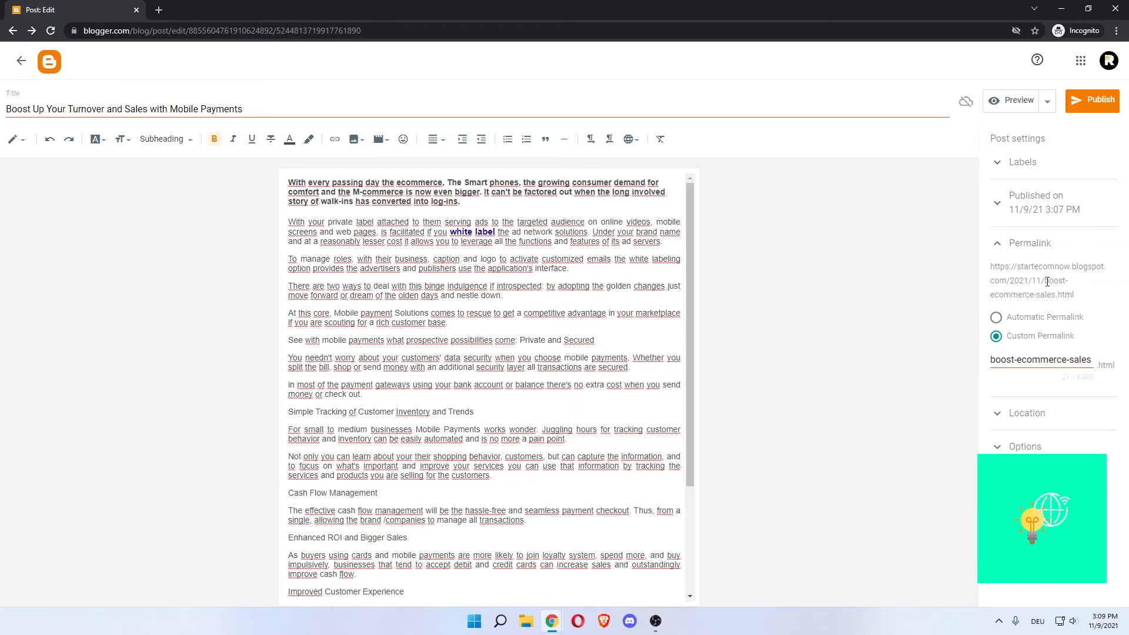
{"action": "mouse_move", "coordinate": [1045, 279]}
{"action": "left_mouse_down"}
{"action": "mouse_move", "coordinate": [1027, 287]}
{"action": "mouse_move", "coordinate": [1040, 295]}
{"action": "left_mouse_up"}
{"action": "left_click", "coordinate": [986, 329]}
{"action": "left_click", "coordinate": [1002, 245]}
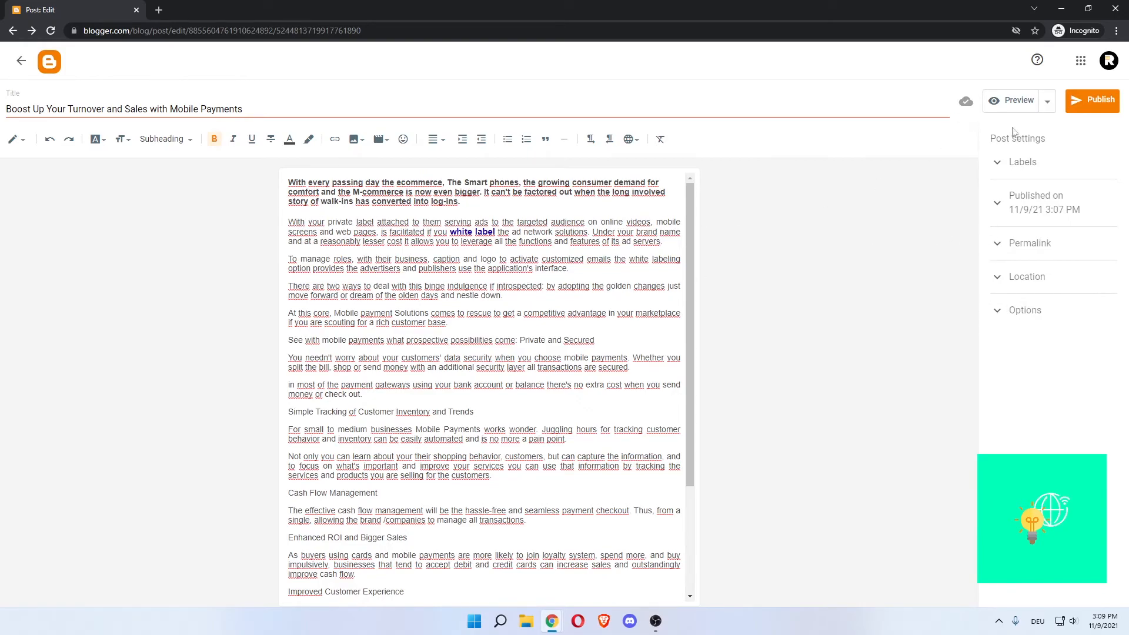
Step: Publish the mobile payments post, confirm the publication, and collapse the notices above the posts list
{"action": "left_click", "coordinate": [1092, 100]}
{"action": "left_click", "coordinate": [612, 354]}
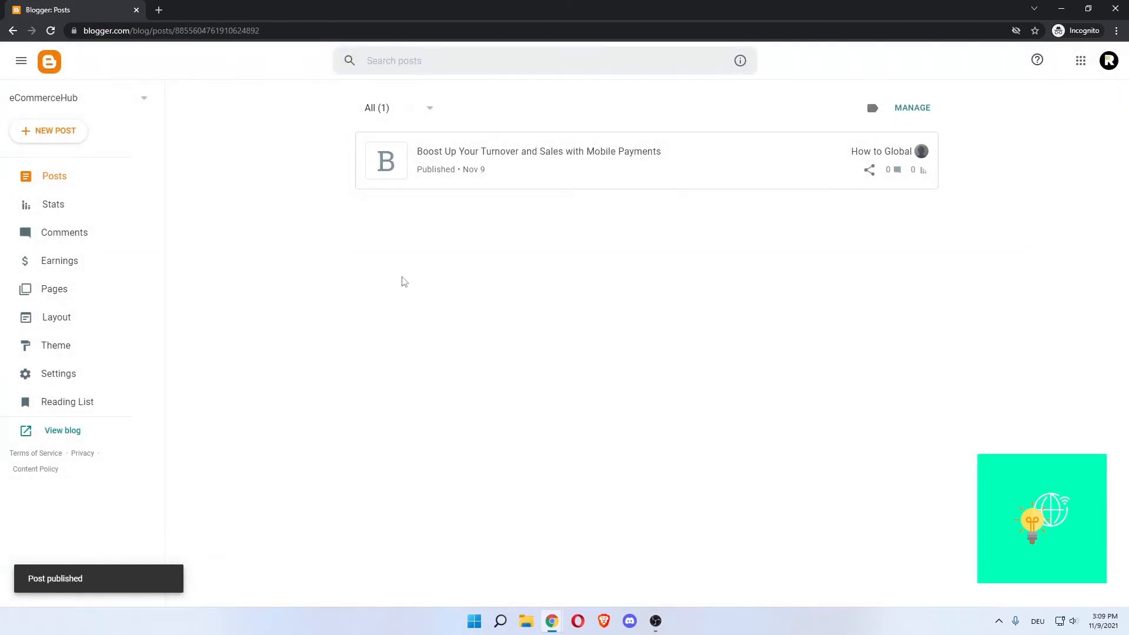
{"action": "left_click", "coordinate": [936, 109]}
Step: View the published post and examine its title, date and full text down to the comment area
{"action": "mouse_move", "coordinate": [413, 206]}
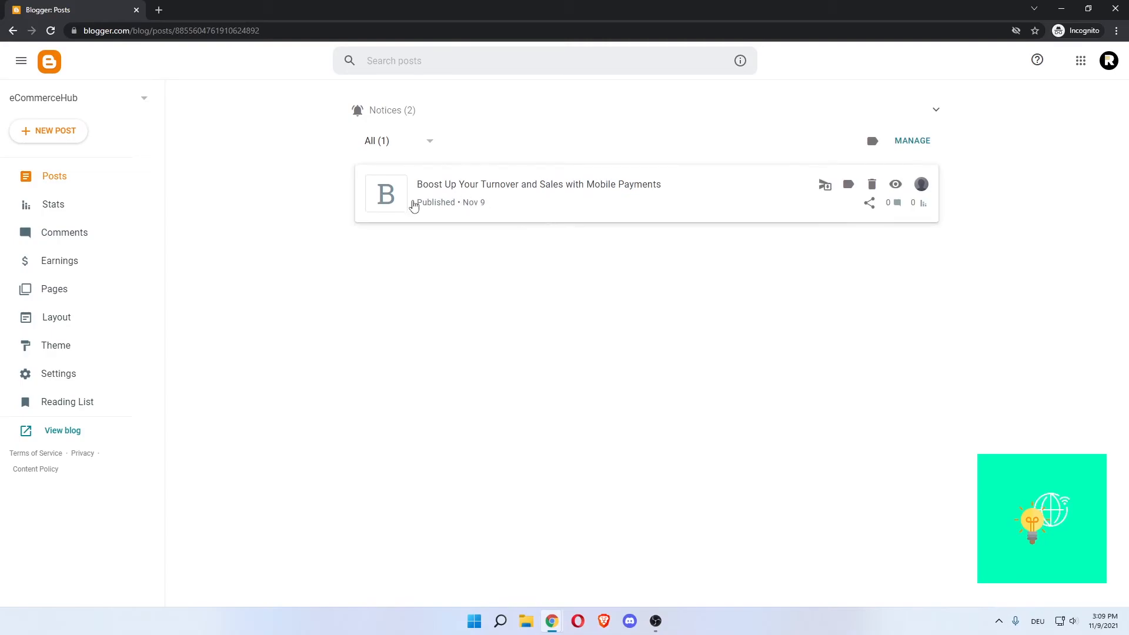
{"action": "left_click", "coordinate": [895, 186]}
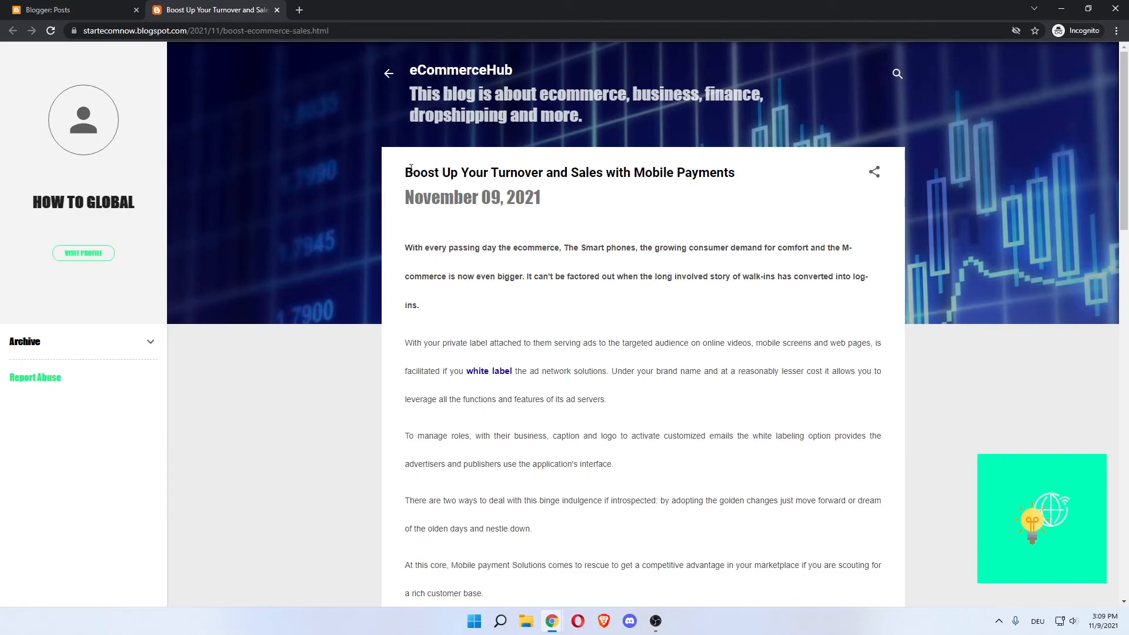
{"action": "left_click_drag", "start_coordinate": [456, 183], "coordinate": [674, 174]}
{"action": "left_click_drag", "start_coordinate": [579, 174], "coordinate": [449, 173]}
{"action": "left_click", "coordinate": [427, 200]}
{"action": "scroll", "coordinate": [430, 231], "scroll_direction": "down", "scroll_amount": 1}
{"action": "scroll", "coordinate": [423, 237], "scroll_direction": "down", "scroll_amount": 20}
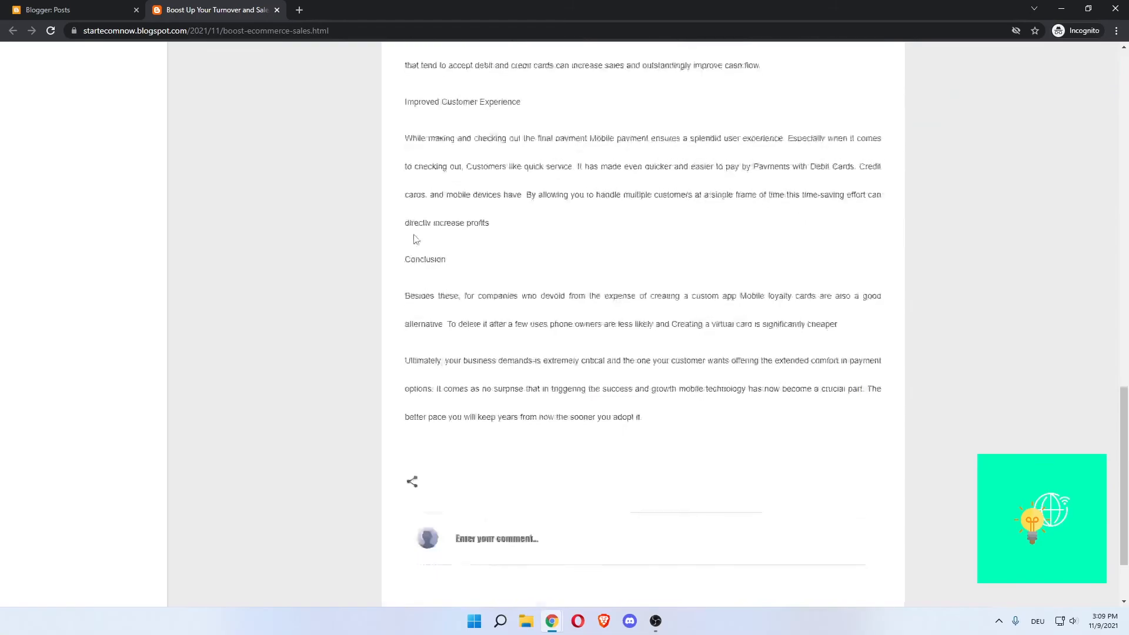
{"action": "scroll", "coordinate": [306, 324], "scroll_direction": "up", "scroll_amount": 8}
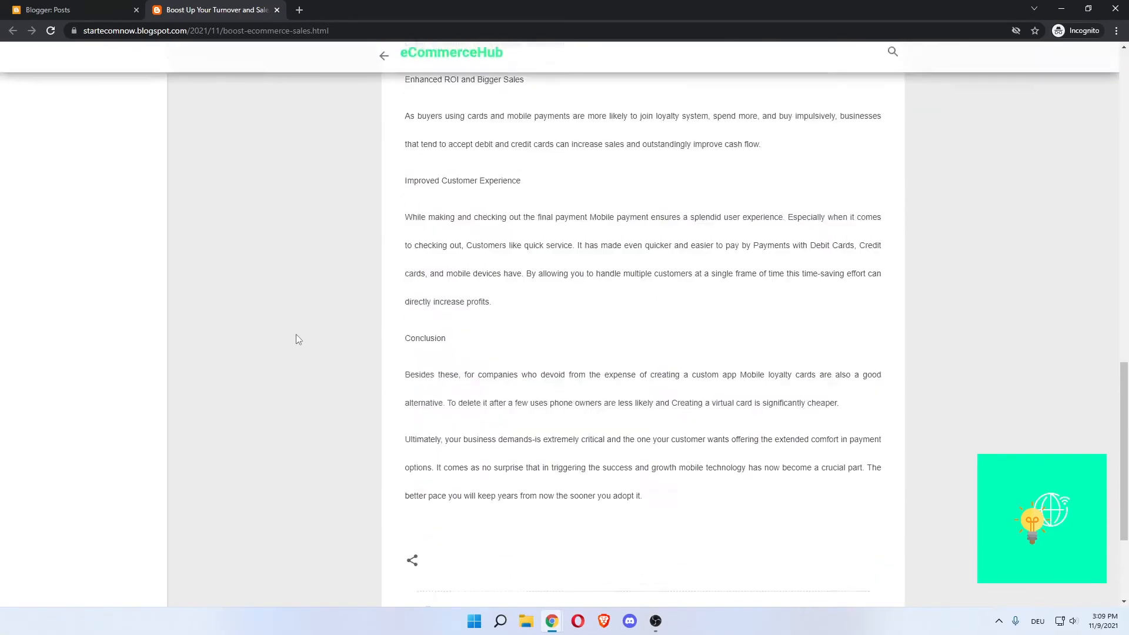
{"action": "scroll", "coordinate": [306, 319], "scroll_direction": "up", "scroll_amount": 10}
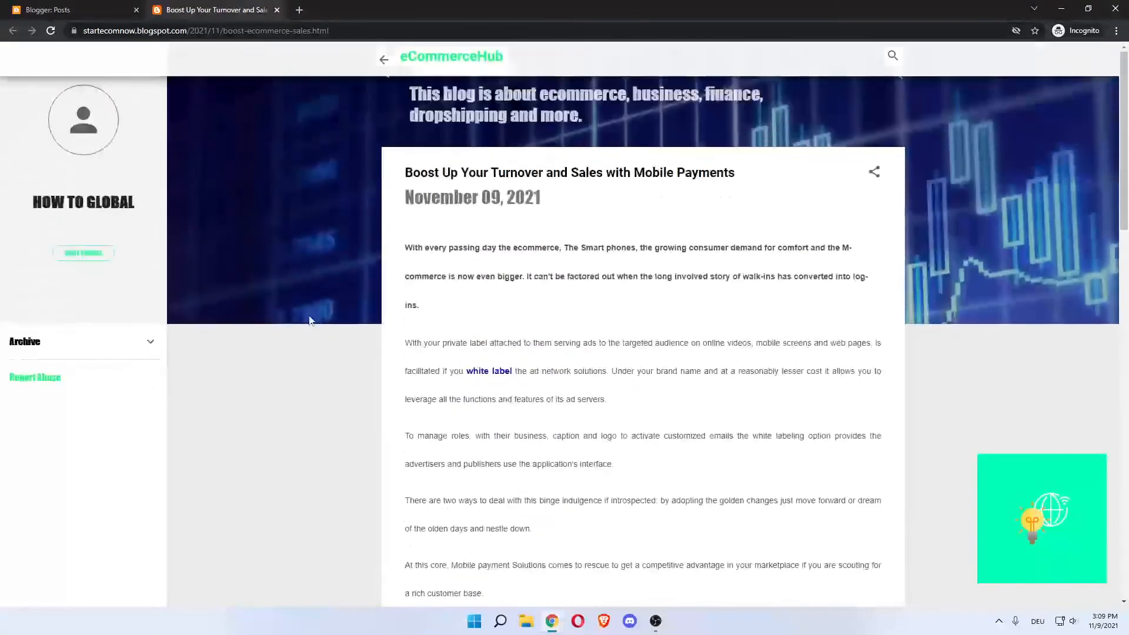
Step: Check the post's preview on the blog's home page, open the full post from it, and close the blog page
{"action": "left_click", "coordinate": [387, 70]}
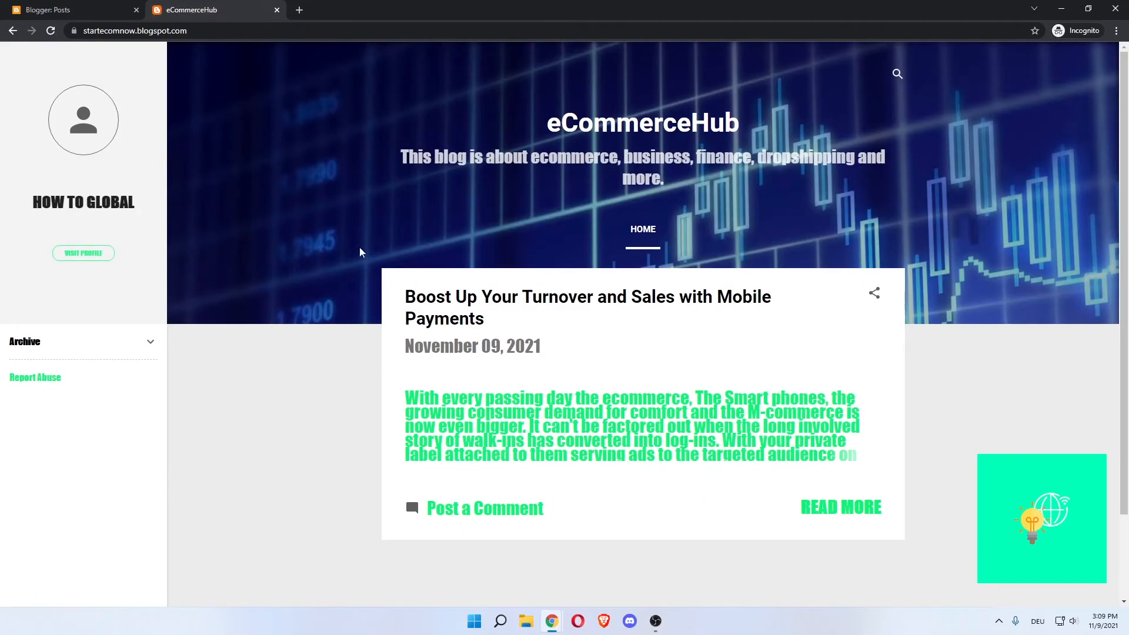
{"action": "scroll", "coordinate": [501, 353], "scroll_direction": "down", "scroll_amount": 1}
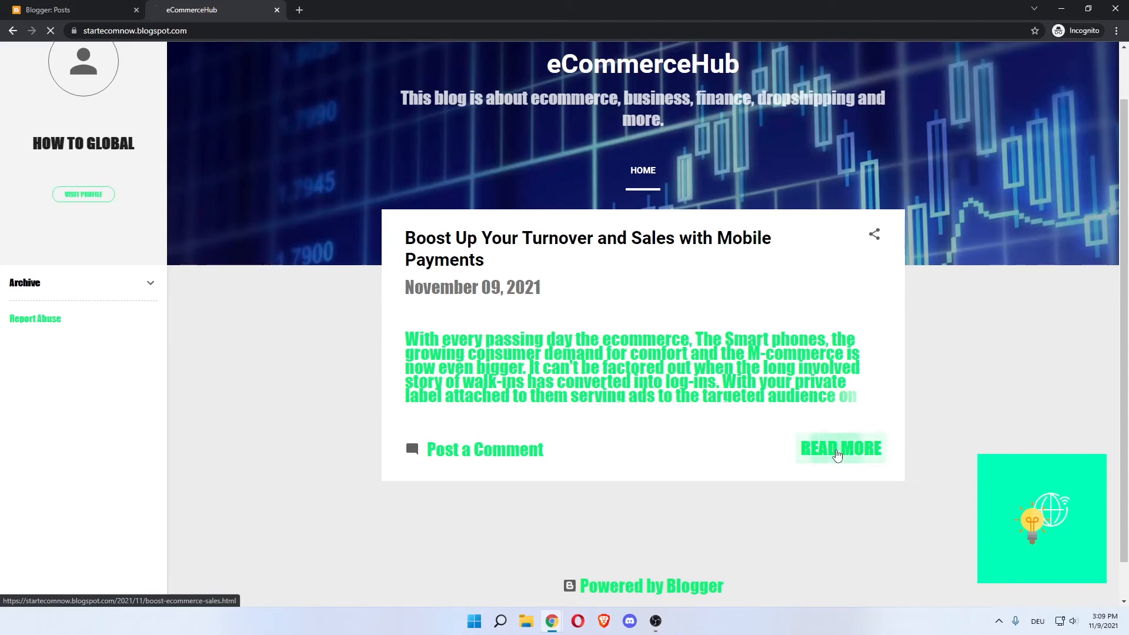
{"action": "left_click", "coordinate": [837, 448]}
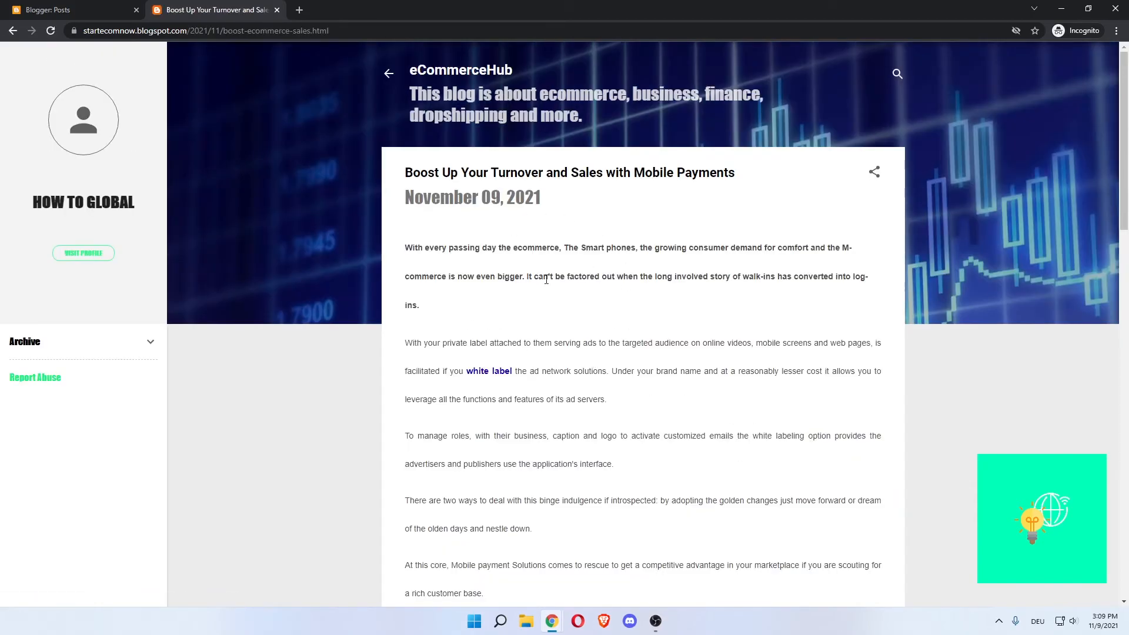
{"action": "left_click", "coordinate": [276, 10]}
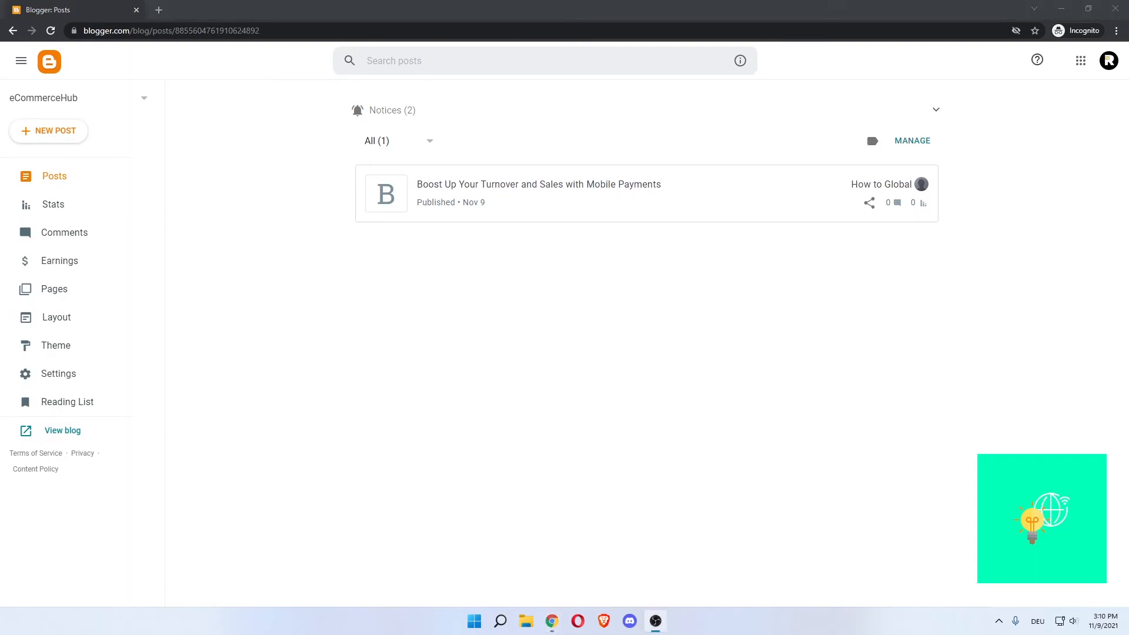
Step: Open the blog's statistics, collapse the notices, and examine the follower, post and comment totals and the view counts per period
{"action": "left_click", "coordinate": [95, 210]}
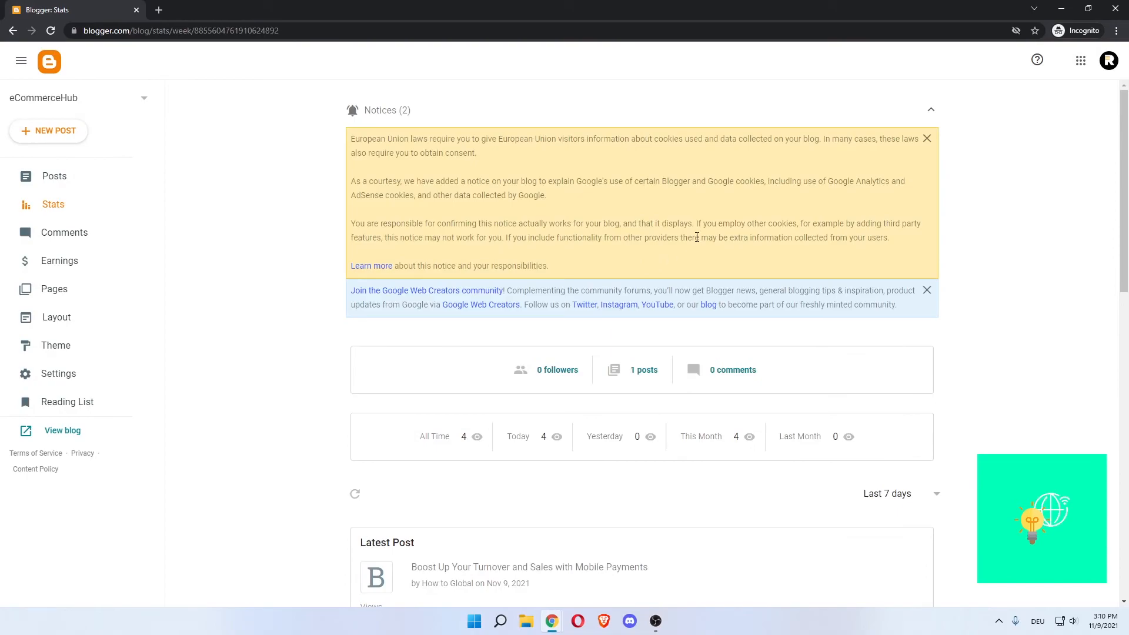
{"action": "left_click", "coordinate": [931, 110]}
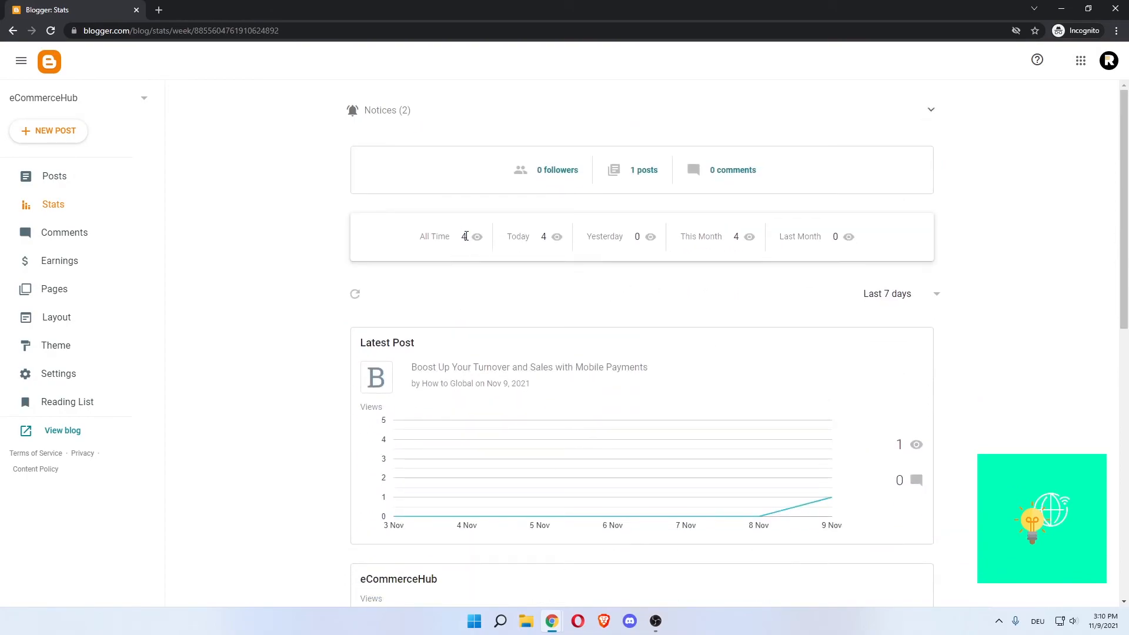
{"action": "left_click_drag", "start_coordinate": [458, 247], "coordinate": [468, 245]}
{"action": "left_click_drag", "start_coordinate": [541, 243], "coordinate": [549, 239]}
{"action": "left_click_drag", "start_coordinate": [635, 242], "coordinate": [643, 241]}
{"action": "left_click_drag", "start_coordinate": [732, 238], "coordinate": [738, 236]}
{"action": "left_click_drag", "start_coordinate": [831, 241], "coordinate": [844, 237]}
{"action": "left_click", "coordinate": [648, 308]}
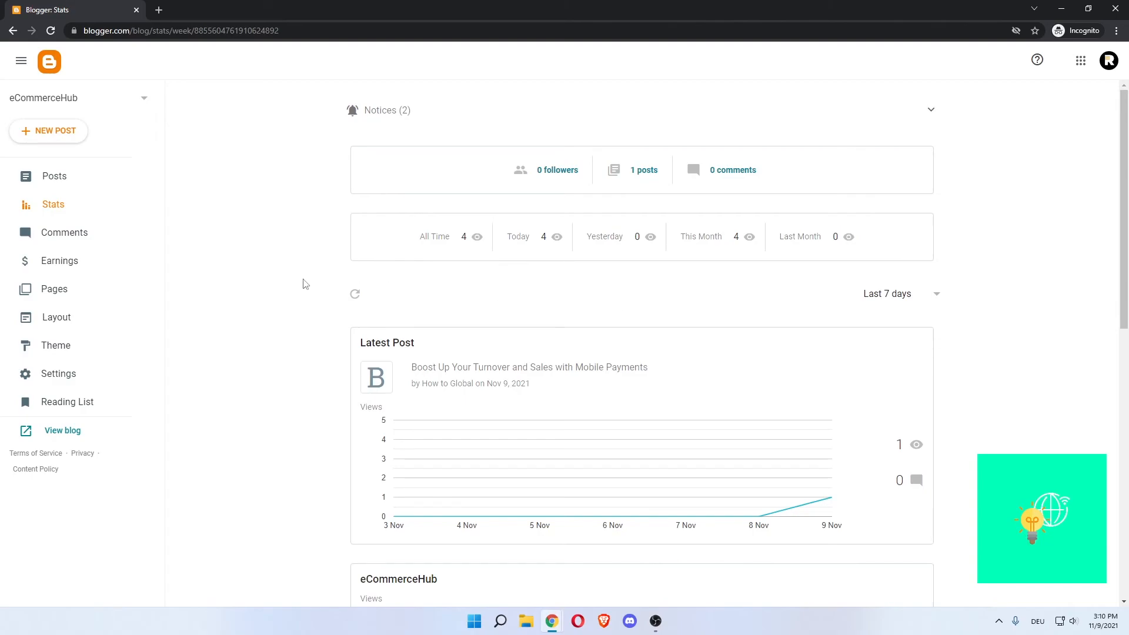
{"action": "mouse_move", "coordinate": [717, 236]}
{"action": "left_mouse_down"}
{"action": "mouse_move", "coordinate": [688, 236]}
{"action": "mouse_move", "coordinate": [708, 236]}
{"action": "left_mouse_up"}
{"action": "left_click_drag", "start_coordinate": [810, 237], "coordinate": [818, 236]}
{"action": "left_click", "coordinate": [814, 235]}
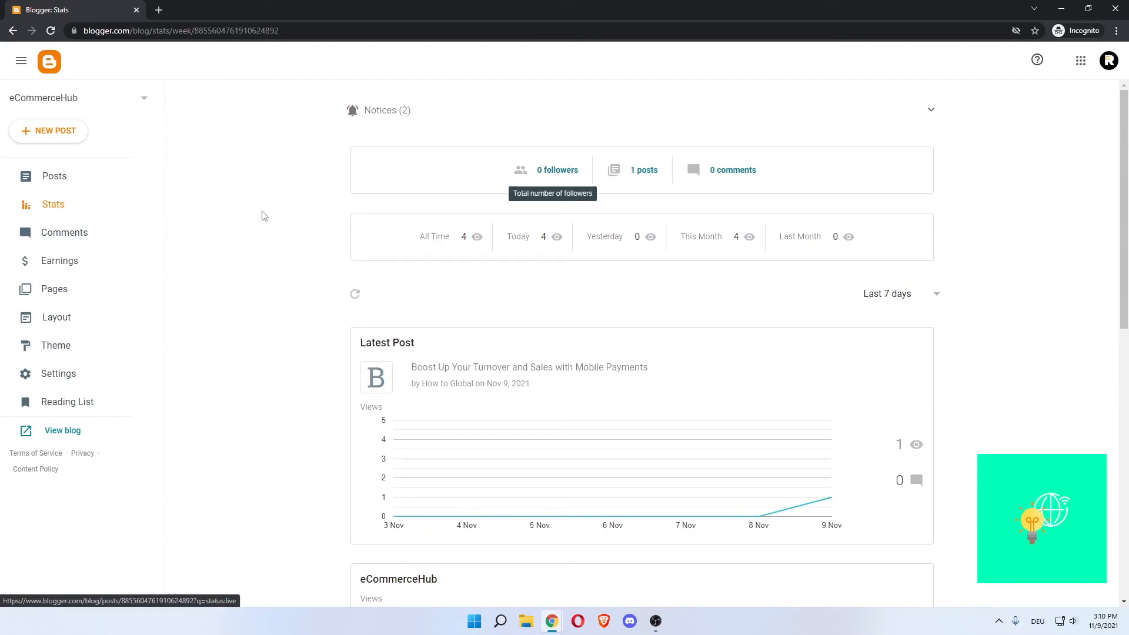
Step: Examine the view charts for the latest post and the whole blog, and the statistics for posts and pages
{"action": "scroll", "coordinate": [280, 216], "scroll_direction": "down", "scroll_amount": 3}
{"action": "scroll", "coordinate": [403, 277], "scroll_direction": "down", "scroll_amount": 2}
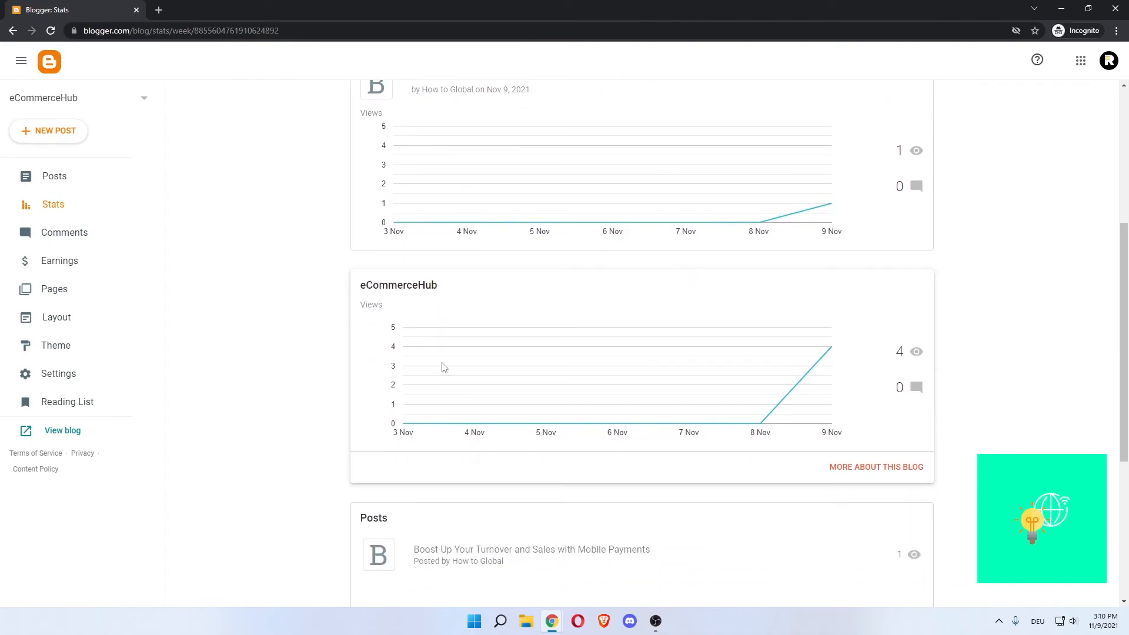
{"action": "scroll", "coordinate": [253, 309], "scroll_direction": "down", "scroll_amount": 3}
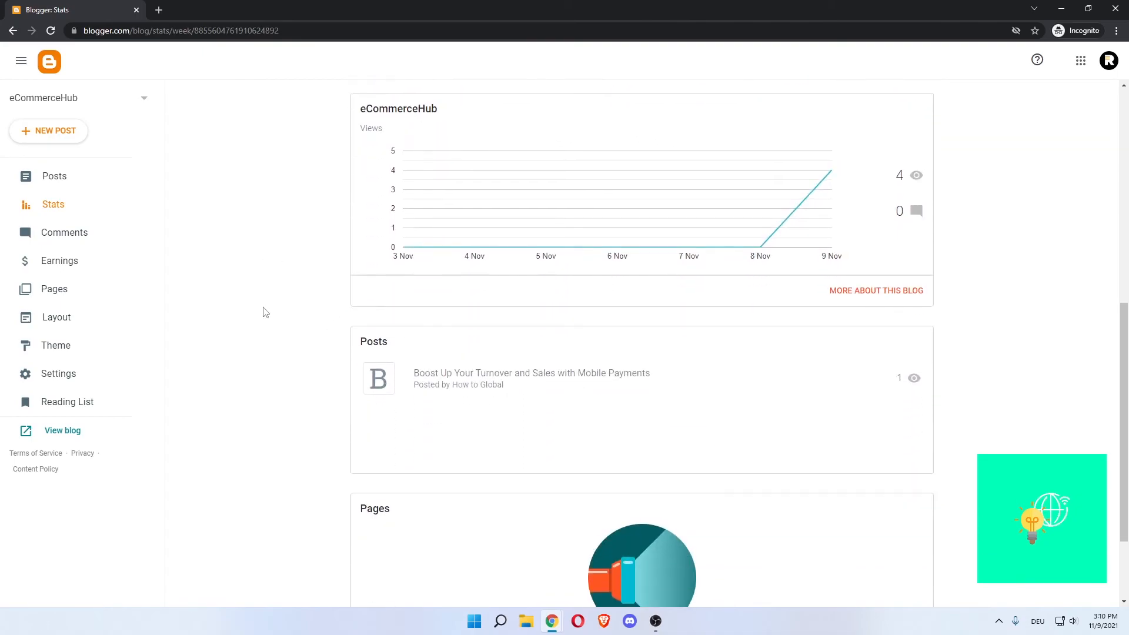
{"action": "scroll", "coordinate": [547, 422], "scroll_direction": "down", "scroll_amount": 2}
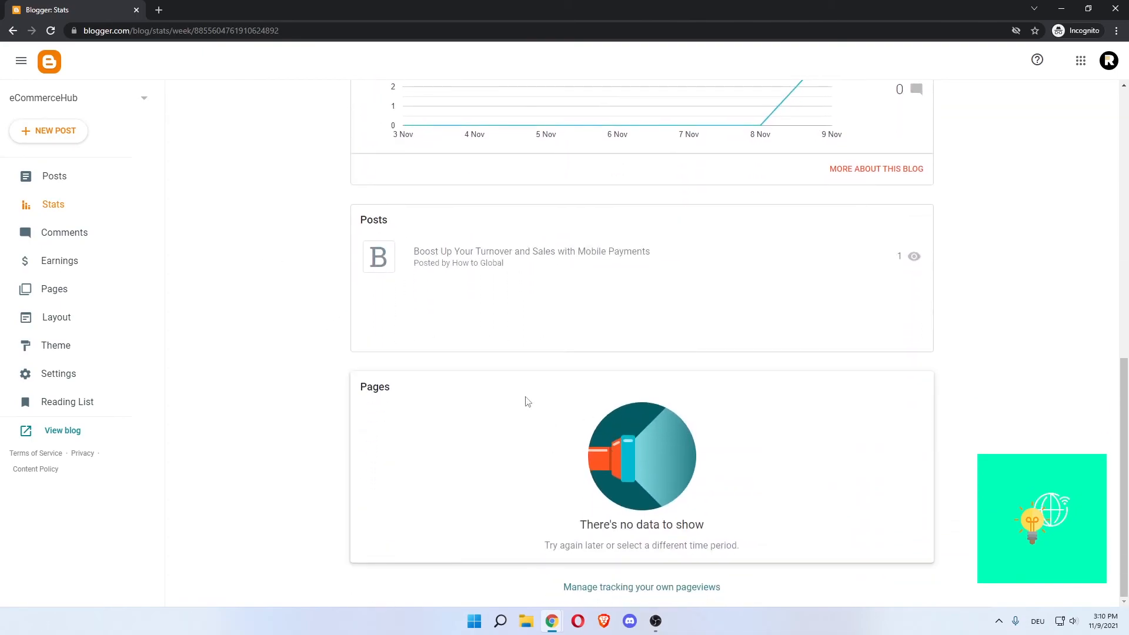
Step: Look at the AdSense option under earnings and the blog's pages overview, collapsing the notices on both
{"action": "left_click", "coordinate": [108, 239]}
{"action": "left_click", "coordinate": [116, 268]}
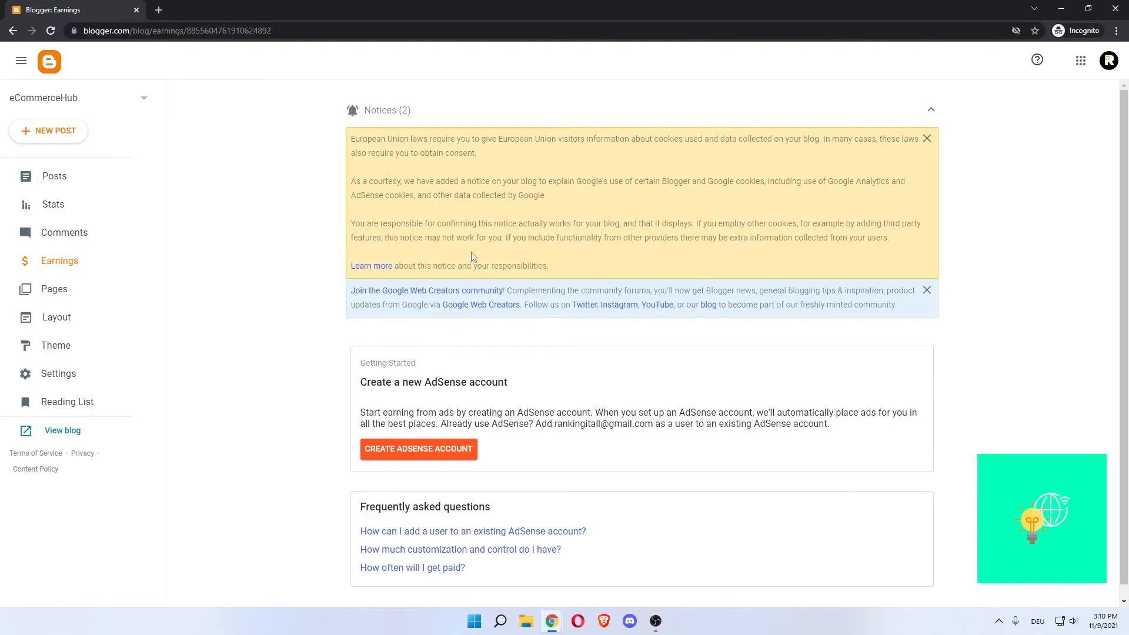
{"action": "left_click", "coordinate": [931, 110]}
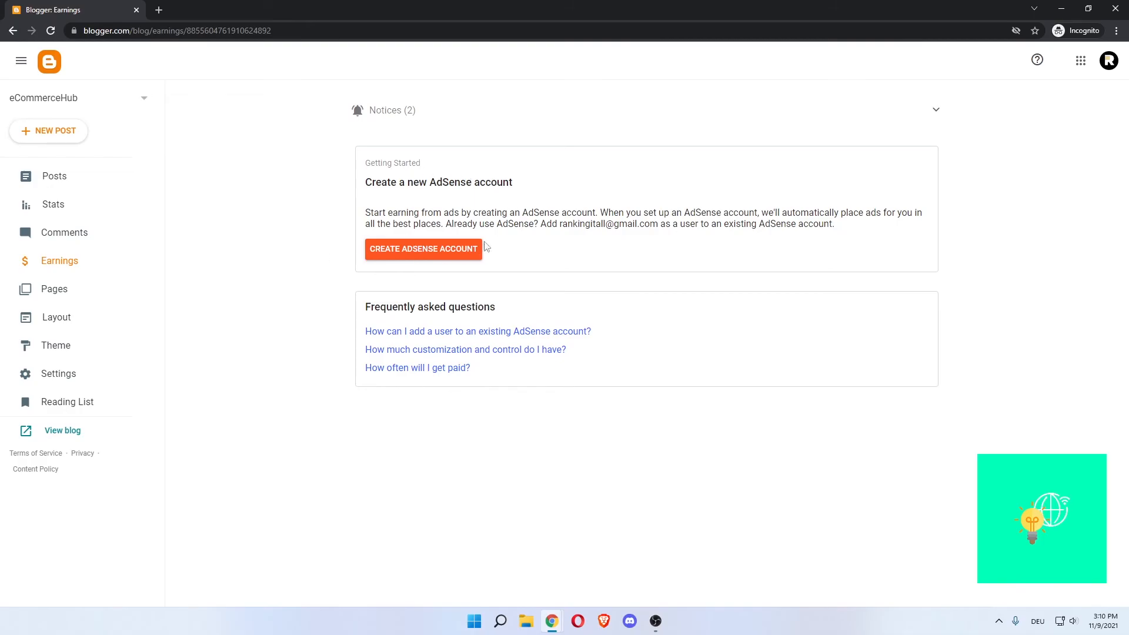
{"action": "left_click", "coordinate": [90, 294]}
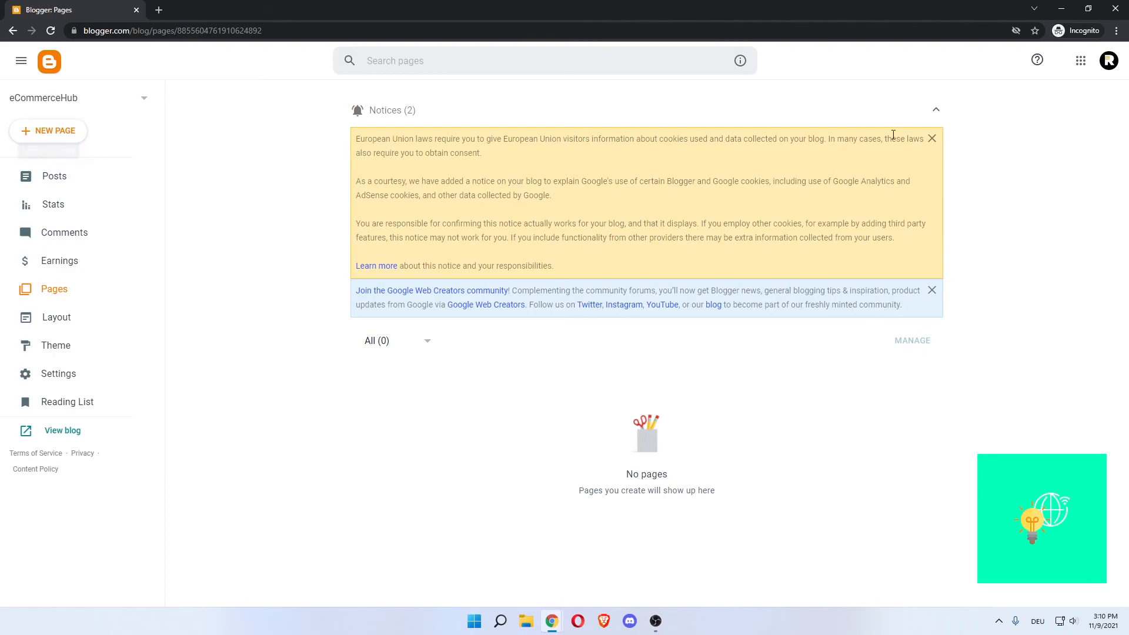
{"action": "left_click", "coordinate": [935, 110]}
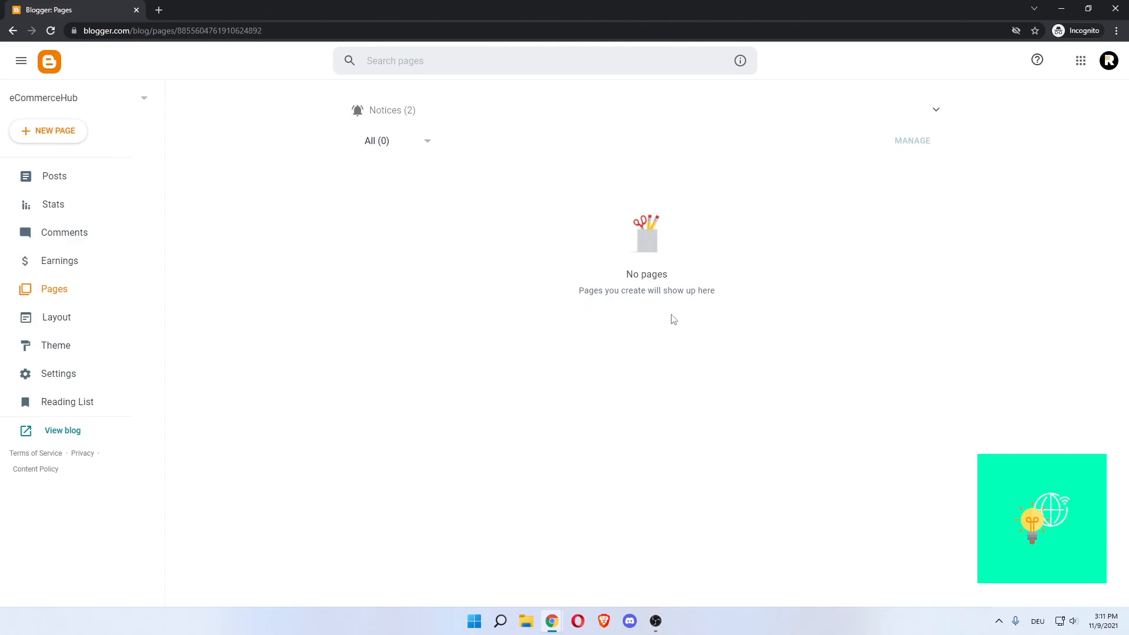
Step: Open the blog's layout, collapse the notices, and look over the gadgets in the sidebar, header, page list and ads sections
{"action": "left_click", "coordinate": [104, 320]}
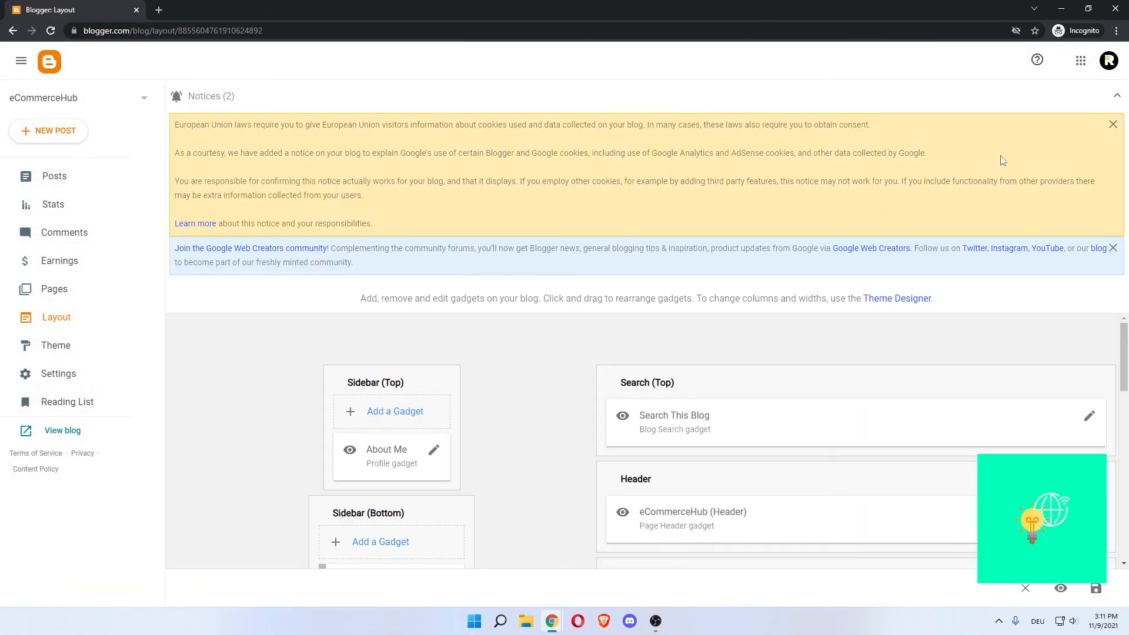
{"action": "left_click", "coordinate": [1111, 101]}
{"action": "scroll", "coordinate": [520, 219], "scroll_direction": "down", "scroll_amount": 3}
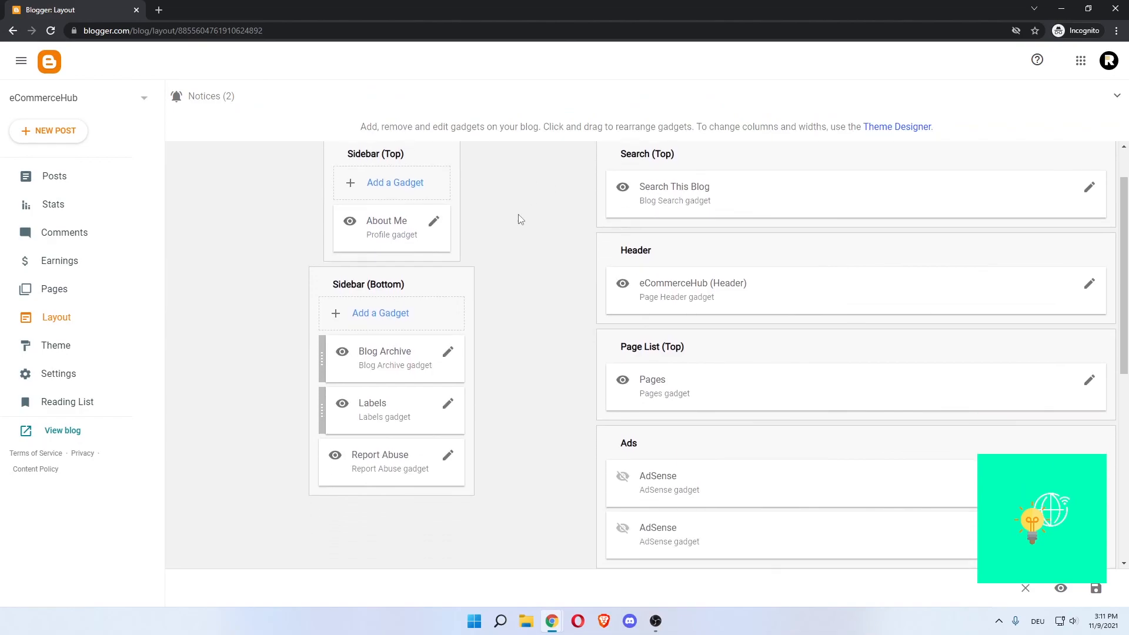
Step: Open the header gadget's configuration in the layout, save it with its existing title and description, and view the live blog
{"action": "scroll", "coordinate": [260, 210], "scroll_direction": "up", "scroll_amount": 2}
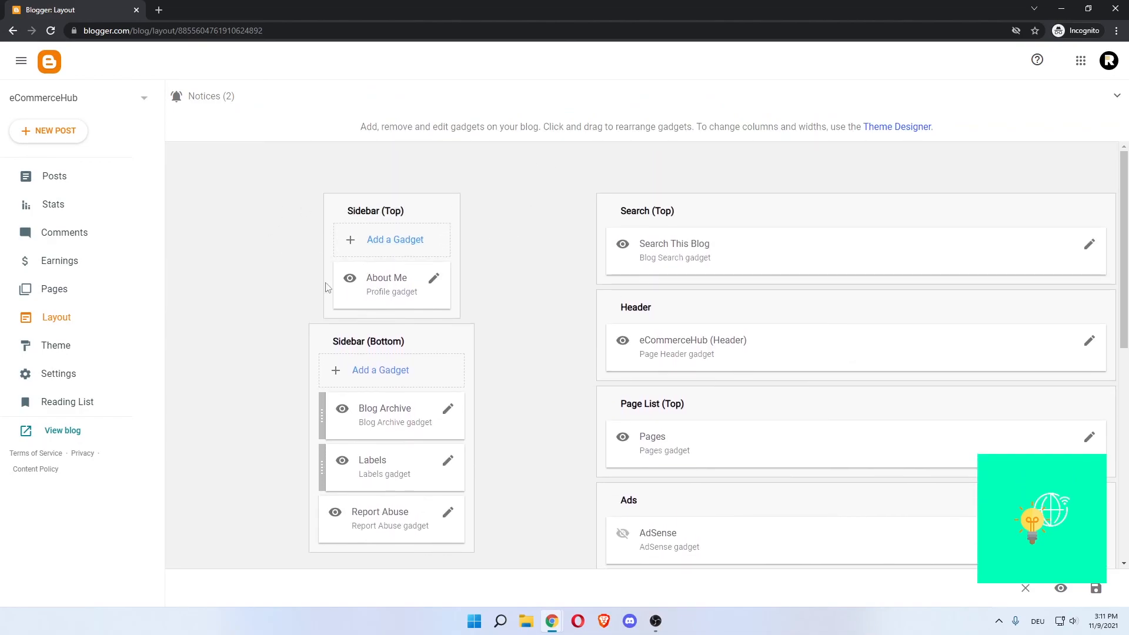
{"action": "scroll", "coordinate": [297, 290], "scroll_direction": "down", "scroll_amount": 1}
{"action": "scroll", "coordinate": [296, 288], "scroll_direction": "down", "scroll_amount": 2}
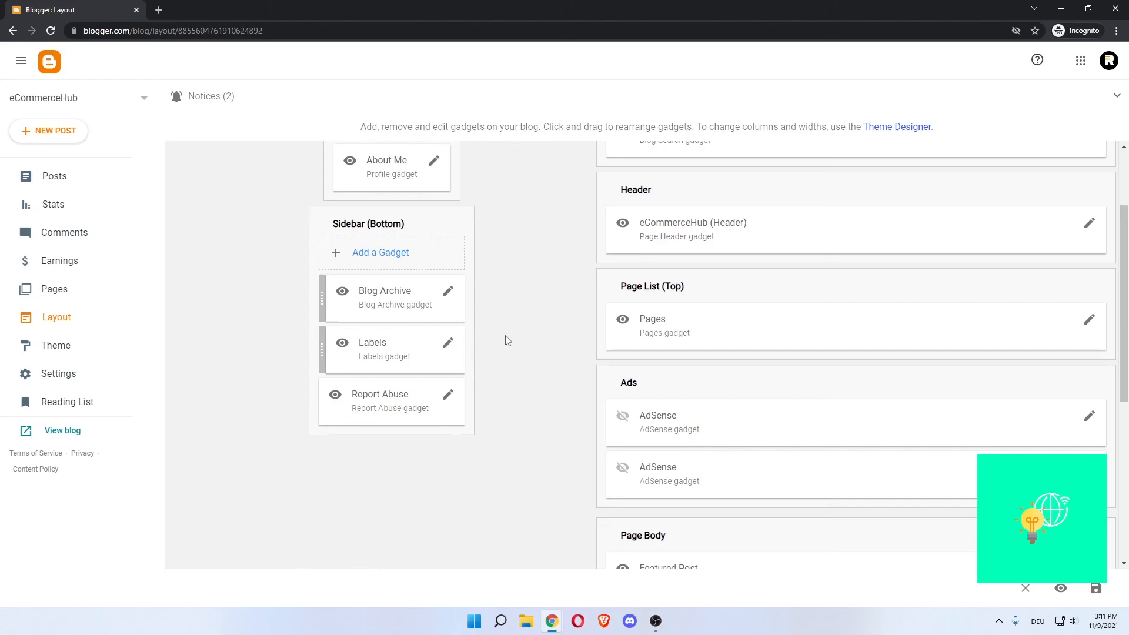
{"action": "scroll", "coordinate": [508, 341], "scroll_direction": "up", "scroll_amount": 2}
{"action": "scroll", "coordinate": [698, 293], "scroll_direction": "down", "scroll_amount": 1}
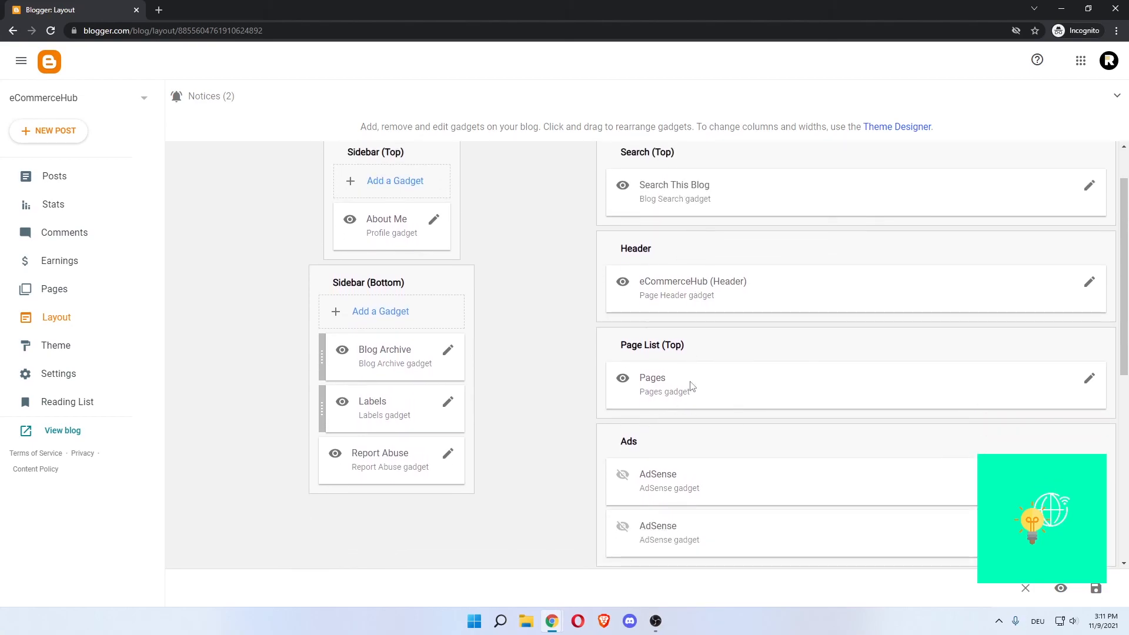
{"action": "left_click", "coordinate": [1089, 283]}
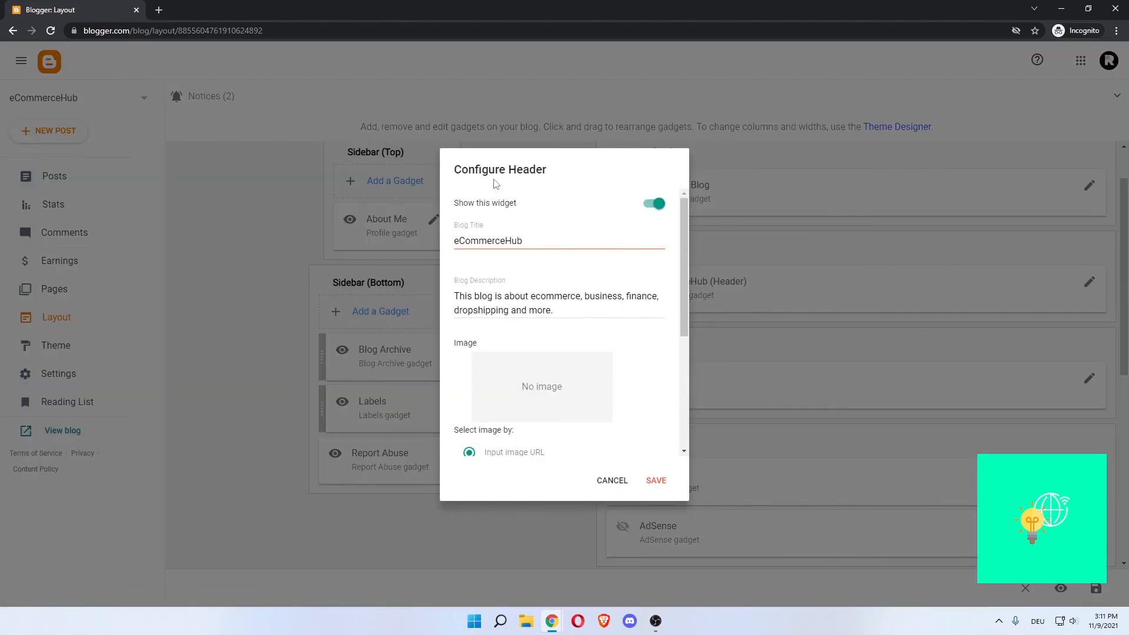
{"action": "left_click", "coordinate": [657, 481]}
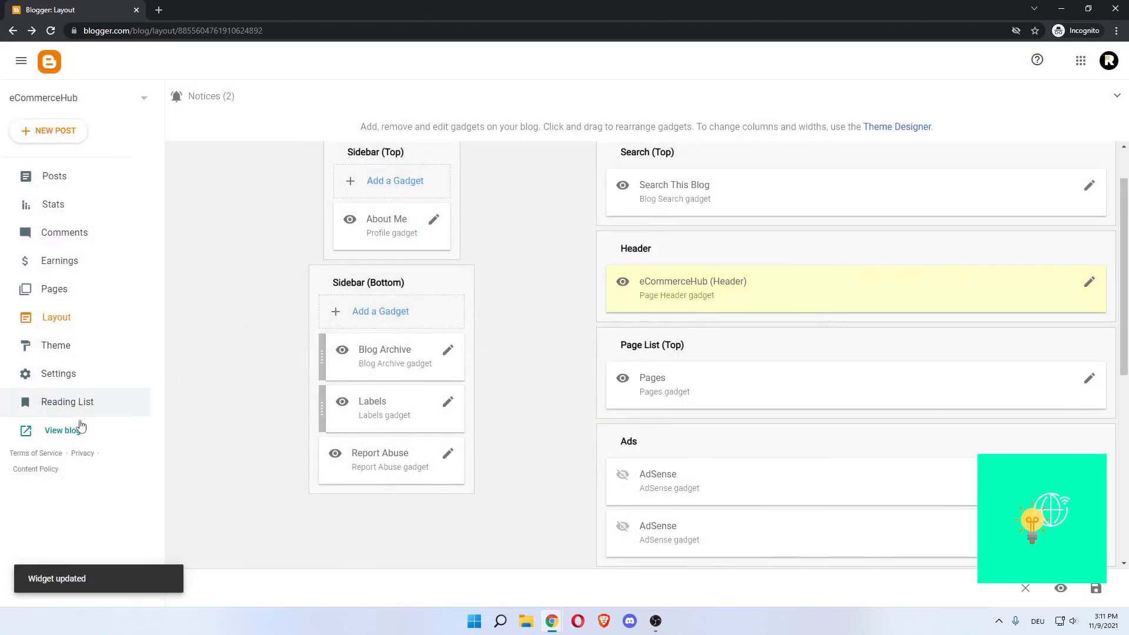
{"action": "left_click", "coordinate": [77, 433]}
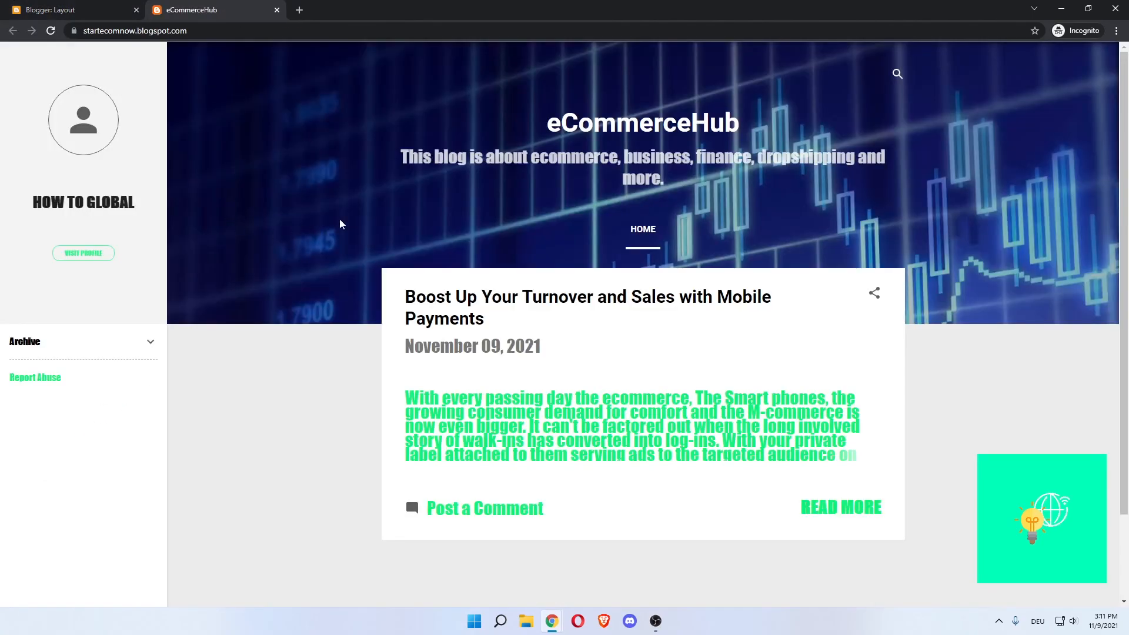